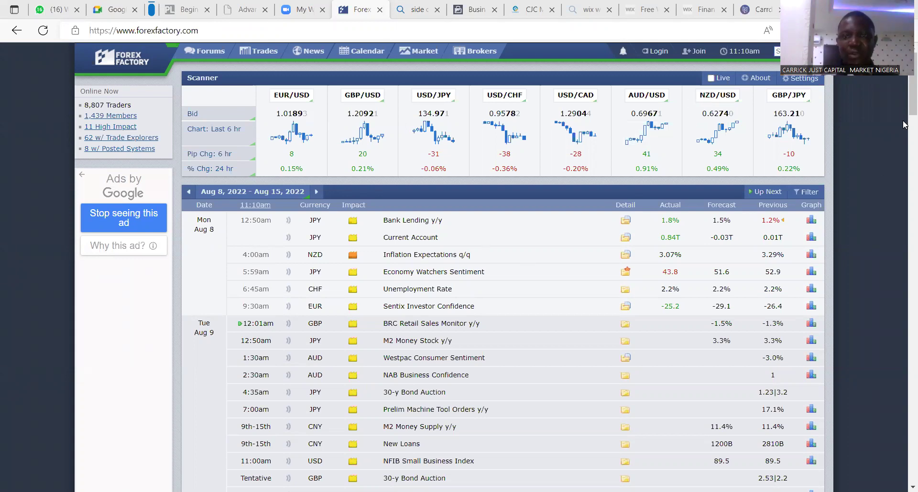
Review the Forex Factory economic calendar's events from Monday, Aug 8 through Friday, Aug 12.
scroll(903, 101, "down", 2)
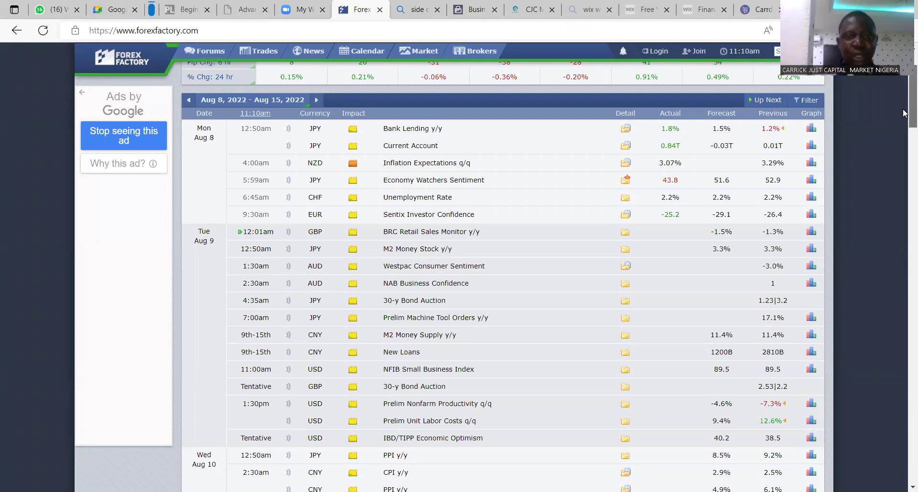
scroll(904, 112, "down", 1)
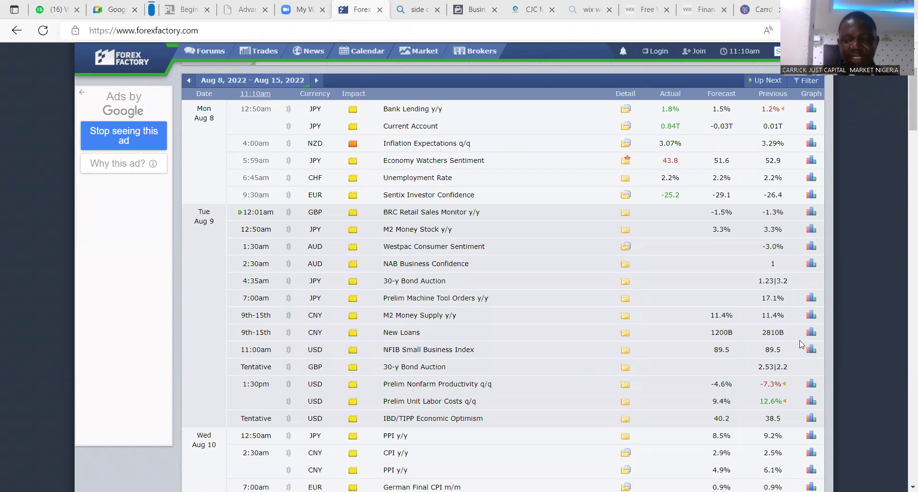
left_click_drag(903, 104, 903, 138)
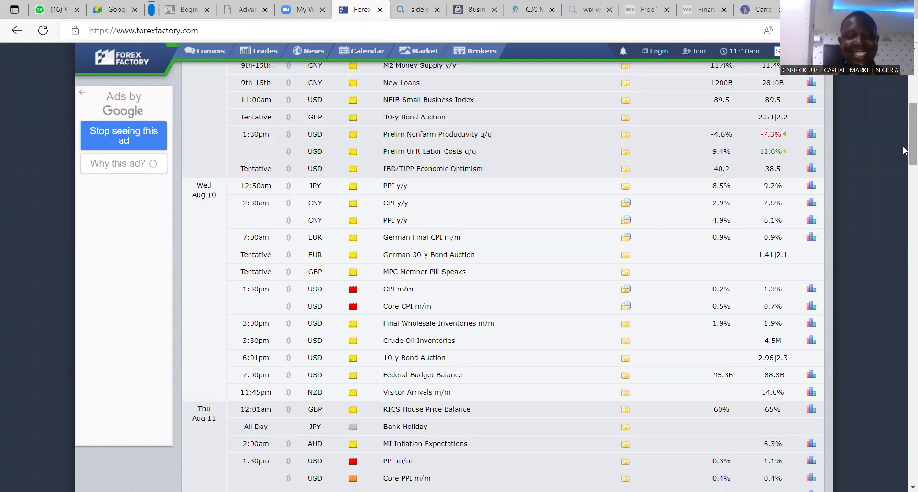
left_click_drag(903, 150, 904, 189)
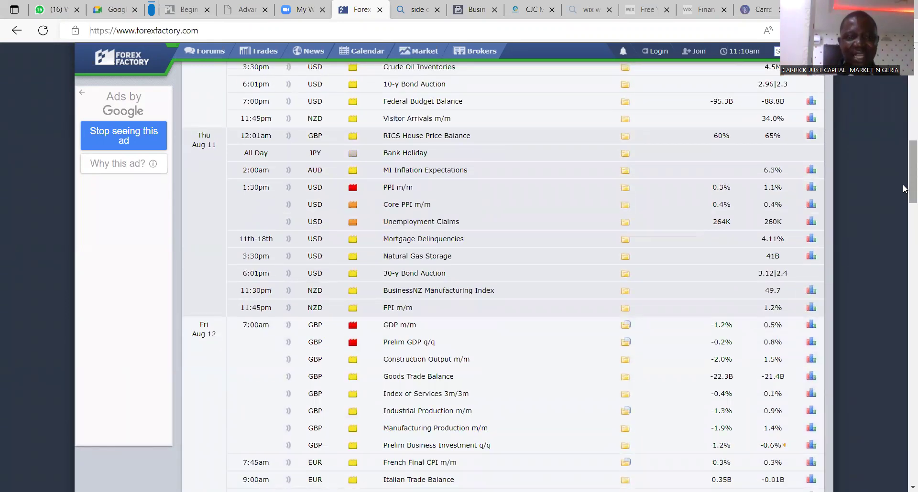
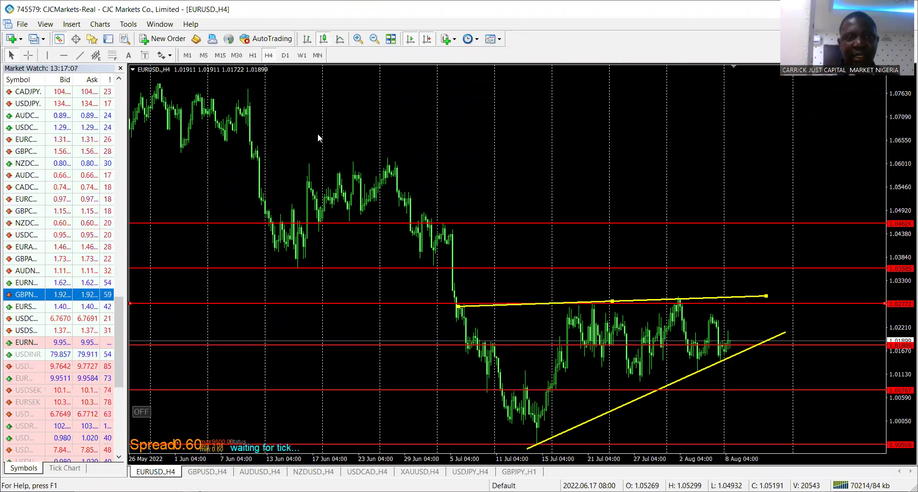
Show the EURUSD chart on the weekly timeframe, zoomed in to maximum on the most recent candles.
left_click(302, 56)
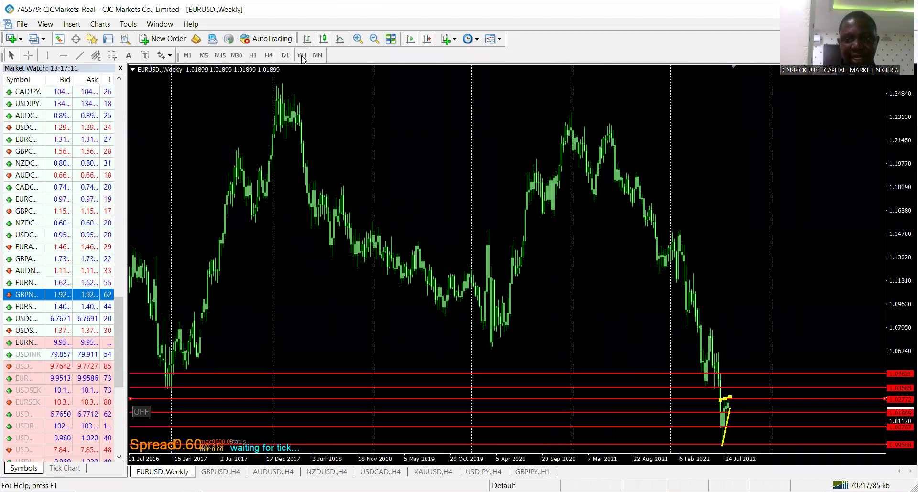
left_click(354, 41)
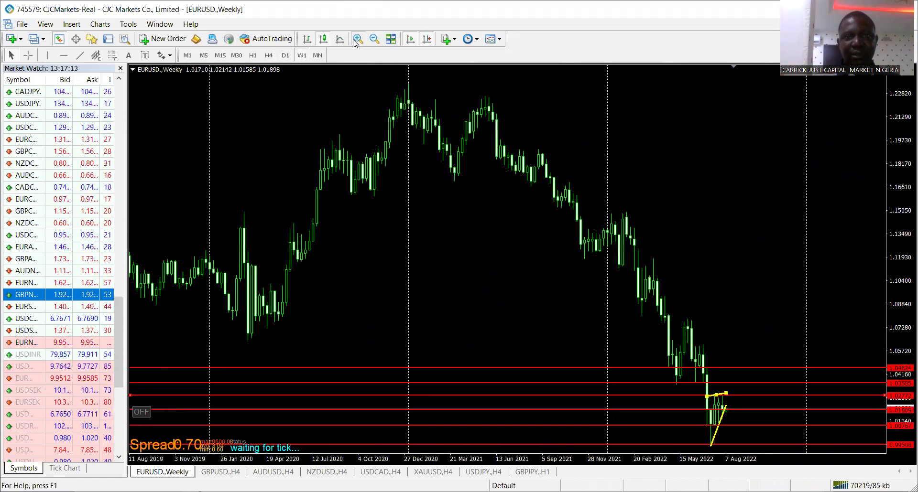
left_click(354, 41)
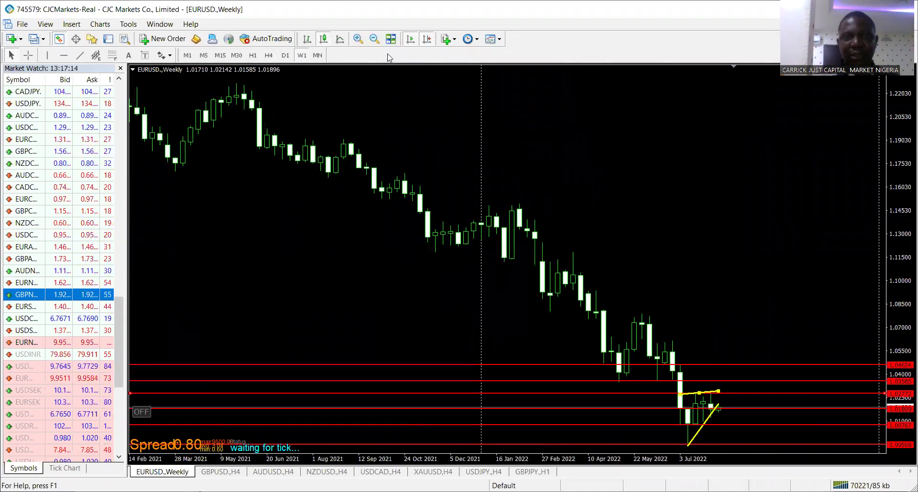
left_click(430, 42)
left_click(430, 42)
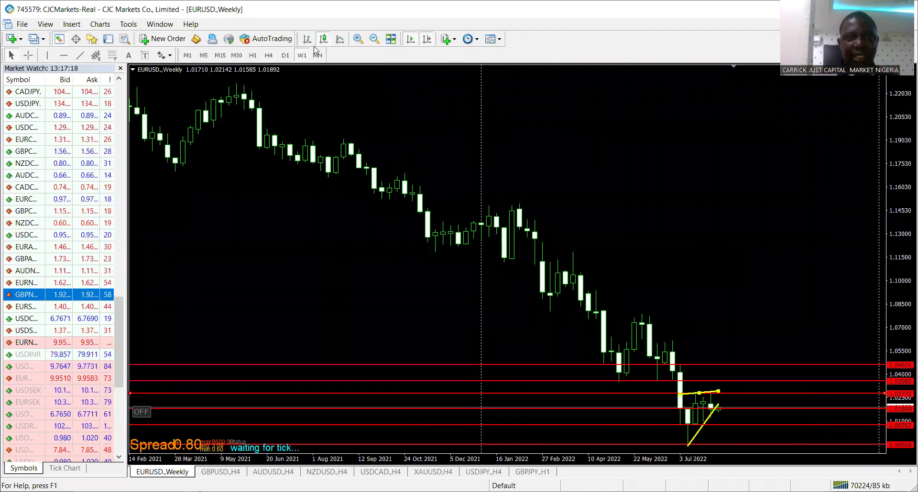
left_click(358, 39)
left_click(428, 41)
left_click(428, 42)
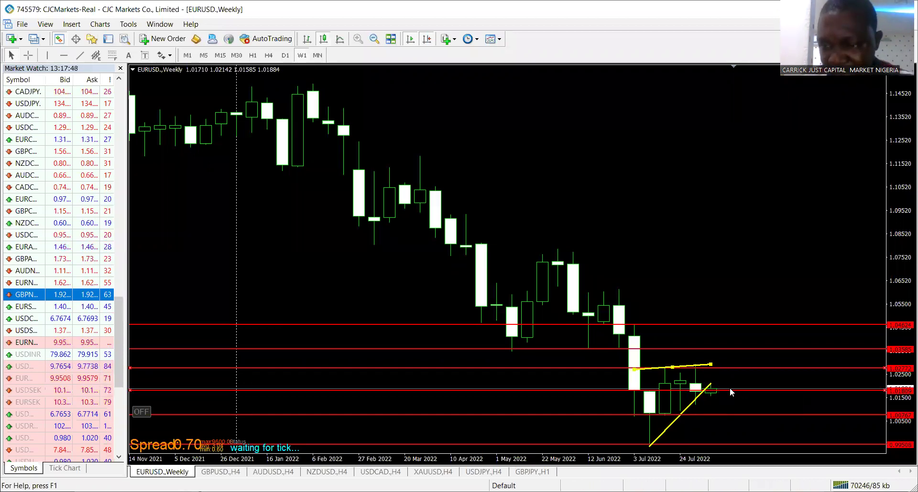
Reposition horizontal levels on the weekly EURUSD chart to about 1.0290, 1.0611 and 1.0122, matching recent candle highs and lows.
left_click_drag(731, 390, 731, 406)
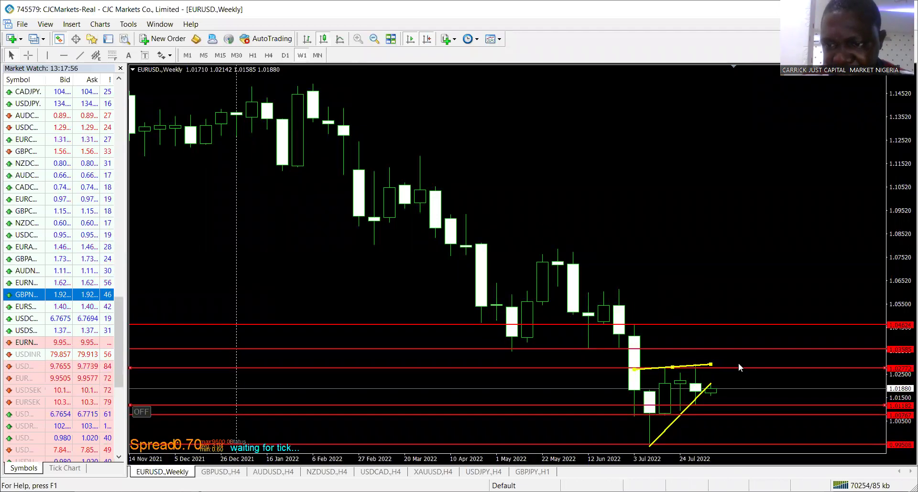
left_click_drag(741, 367, 746, 369)
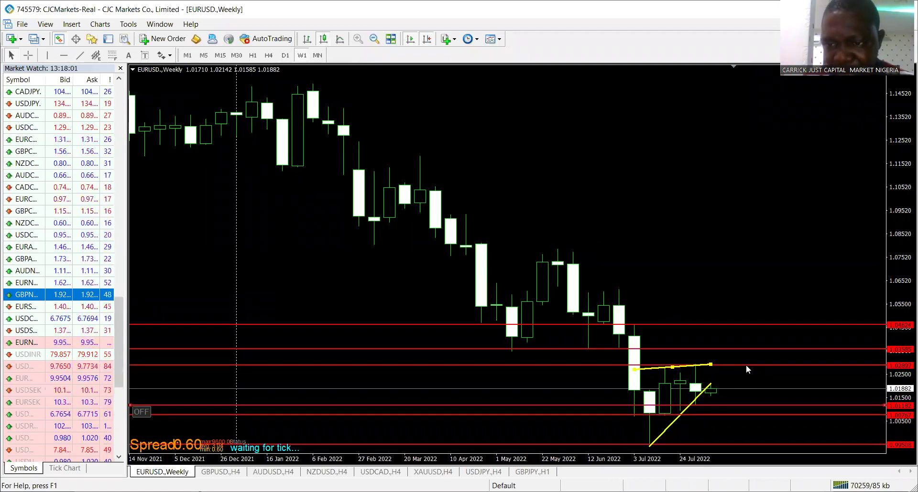
left_click(745, 365)
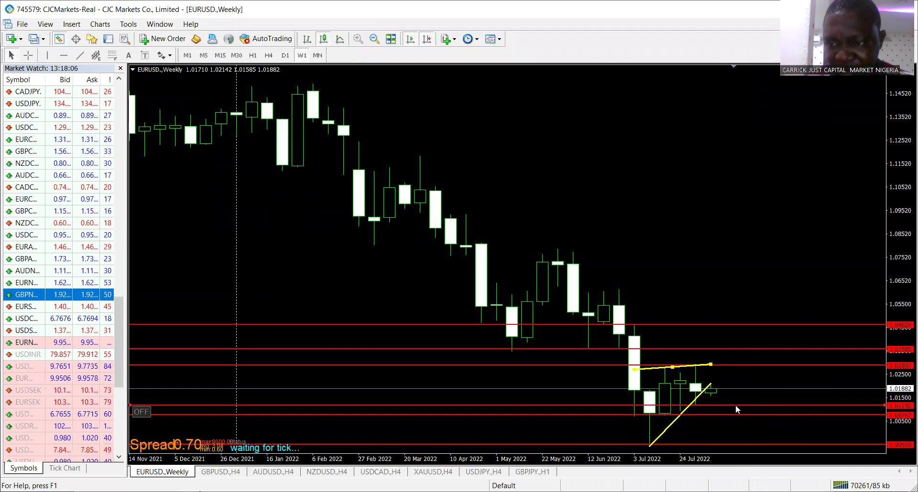
left_click_drag(735, 406, 751, 291)
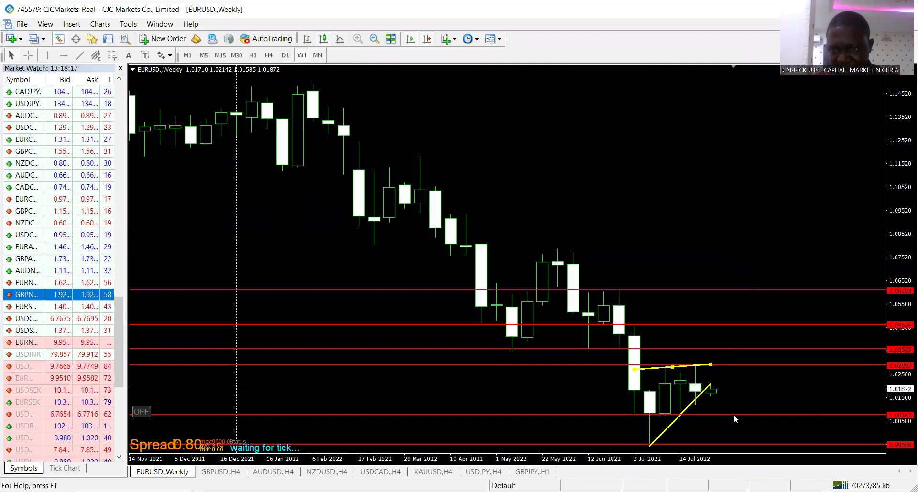
left_click_drag(733, 415, 739, 404)
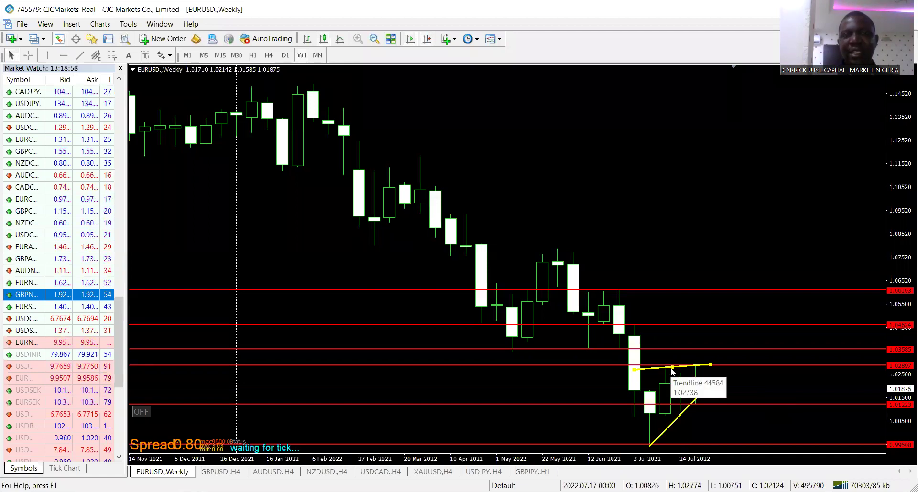
Return the EURUSD chart to the H4 timeframe, zoomed out to show price action since late May 2022.
left_click(373, 39)
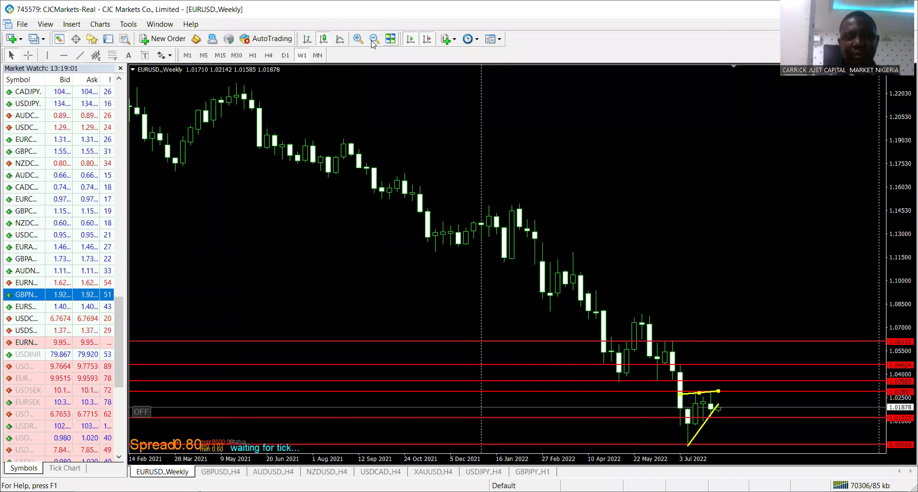
left_click(269, 55)
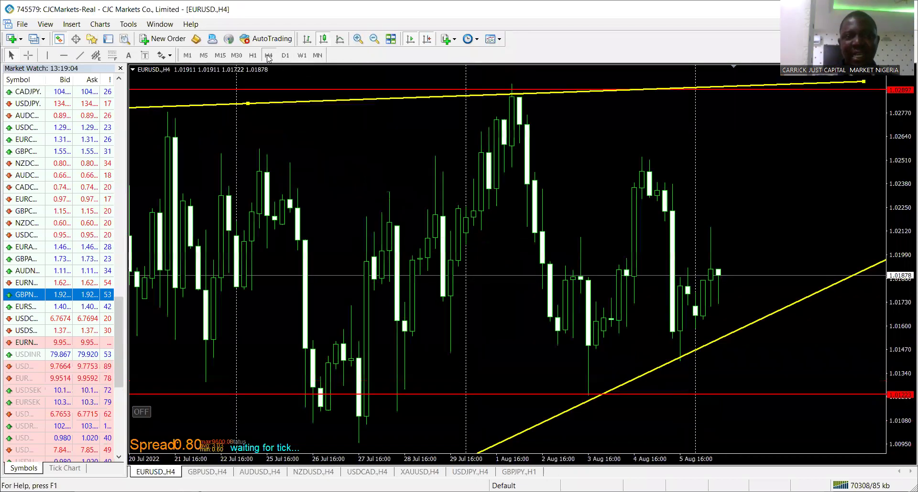
left_click(374, 41)
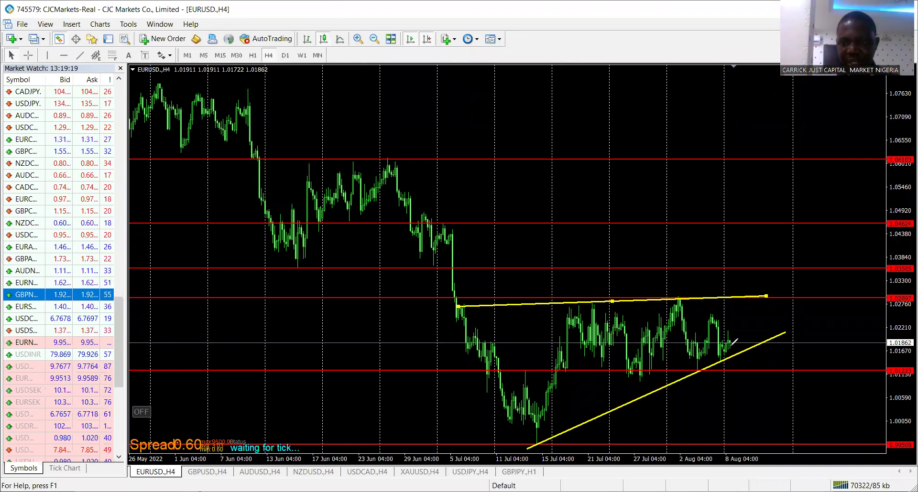
Sketch freehand EURUSD projections from current price: up through the upper trendline to about 1.046, and down through the lower trendline past the lowest level.
mouse_move(732, 342)
left_mouse_down()
mouse_move(741, 297)
mouse_move(751, 293)
mouse_move(748, 305)
mouse_move(773, 330)
mouse_move(768, 344)
mouse_move(775, 336)
mouse_move(768, 342)
mouse_move(778, 371)
left_mouse_up()
mouse_move(740, 295)
left_mouse_down()
mouse_move(750, 291)
mouse_move(756, 213)
left_mouse_up()
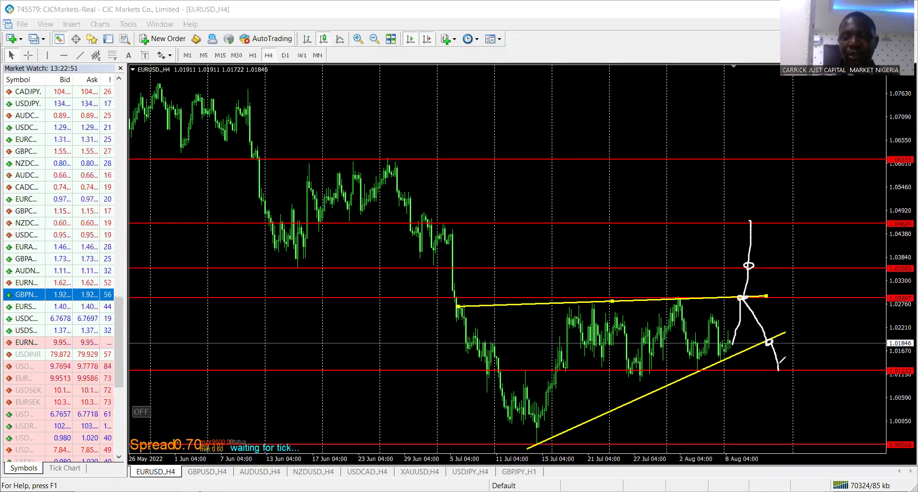
left_click_drag(781, 370, 788, 463)
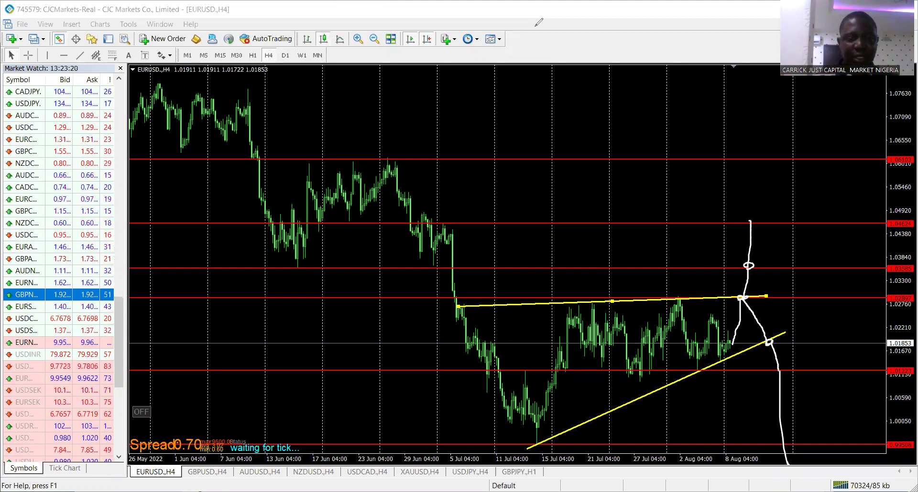
Switch to the GBPUSD H4 chart and clear the freehand annotations from the screen.
left_click(207, 472)
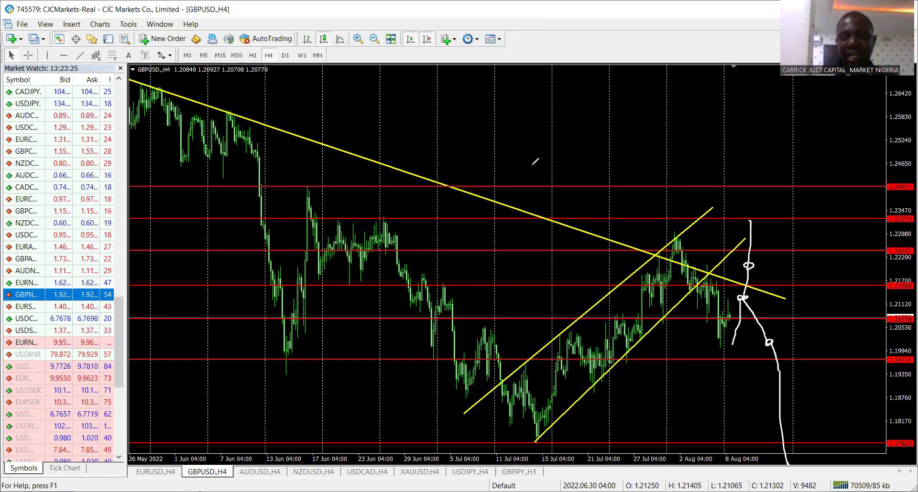
key("ctrl+shift+c")
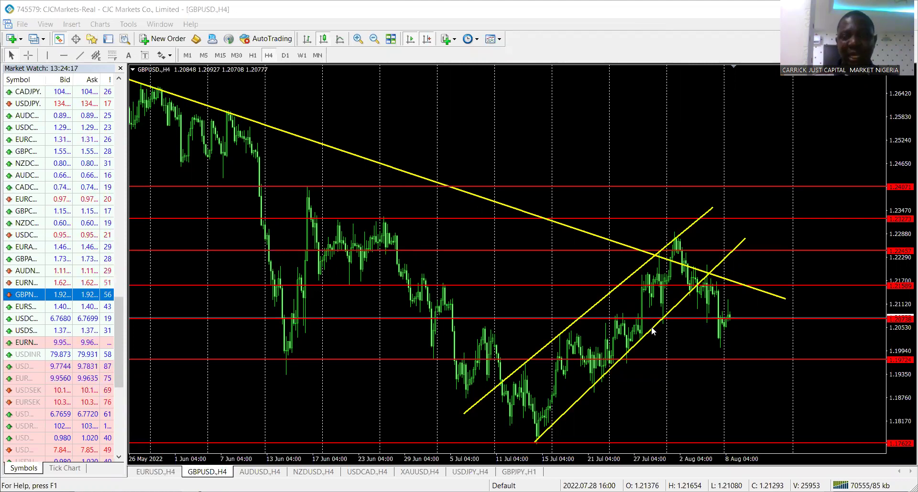
Delete the three yellow trendlines from the GBPUSD chart, leaving the horizontal levels.
left_click_drag(653, 330, 642, 345)
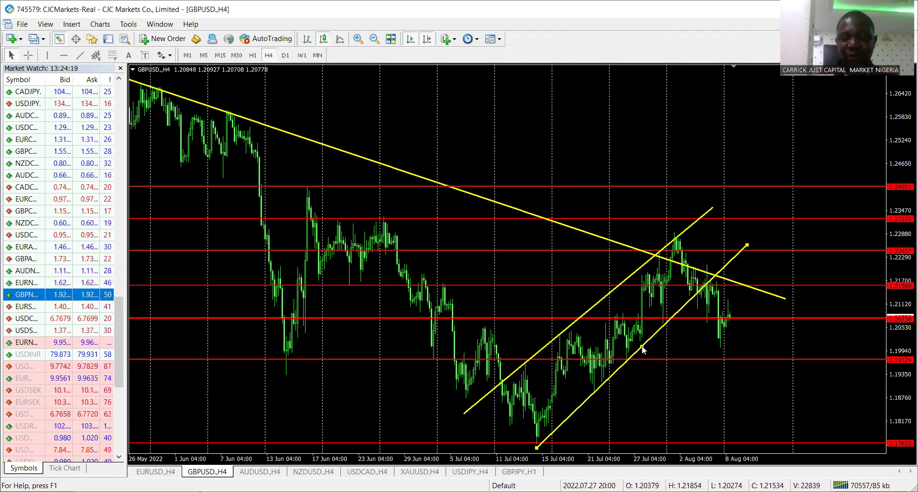
mouse_move(712, 276)
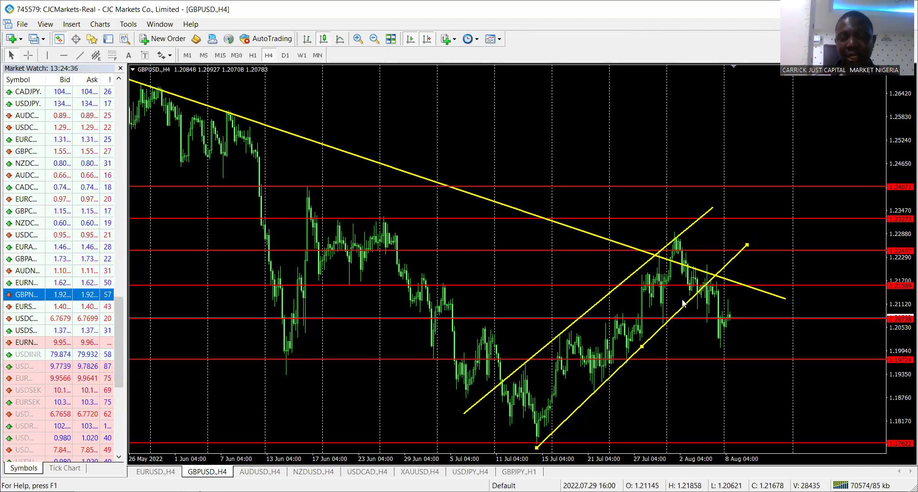
double_click(695, 269)
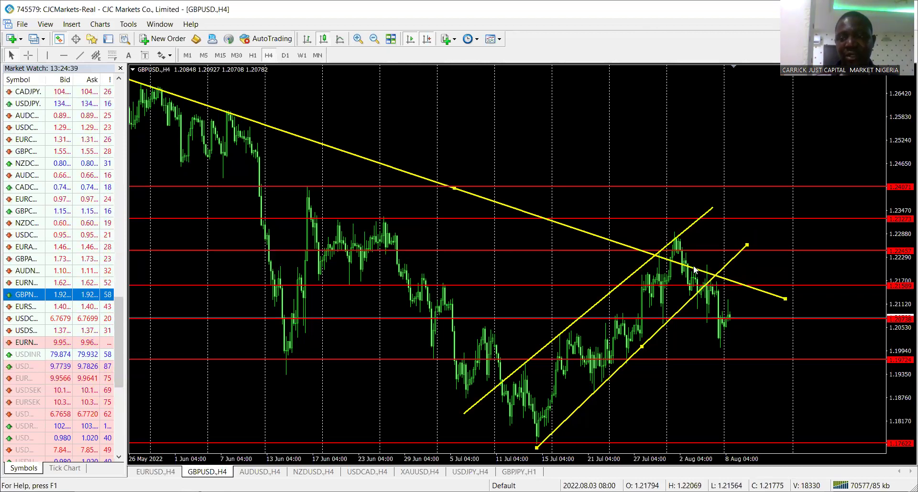
key("Delete")
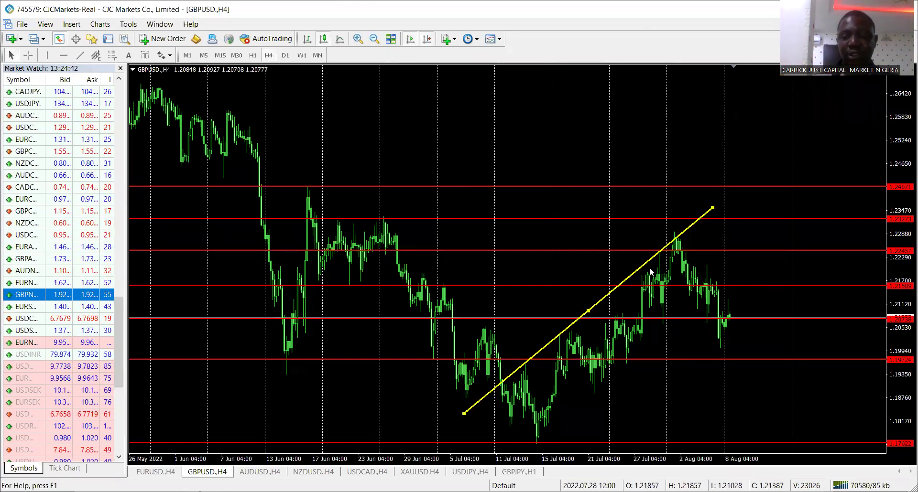
key("Delete")
Set the GBPUSD chart to the weekly timeframe and zoom in fully on the latest candles.
left_click(301, 55)
left_click(358, 39)
left_click(357, 39)
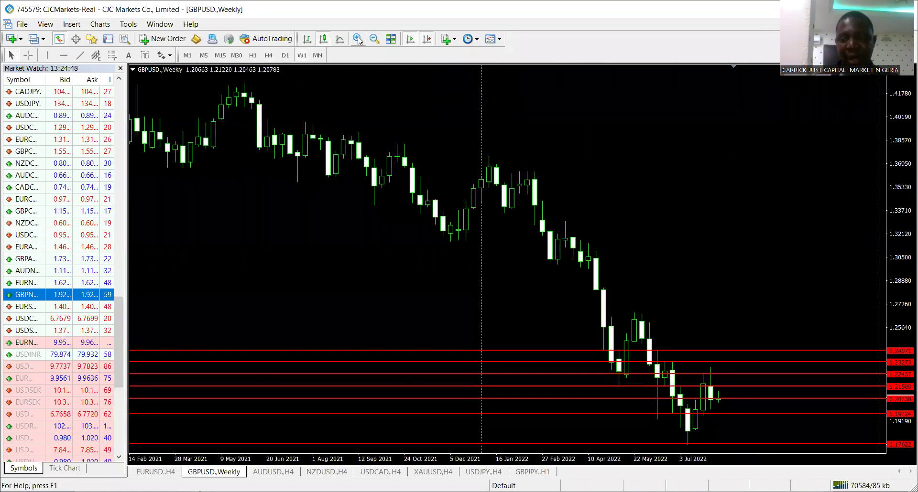
left_click(358, 39)
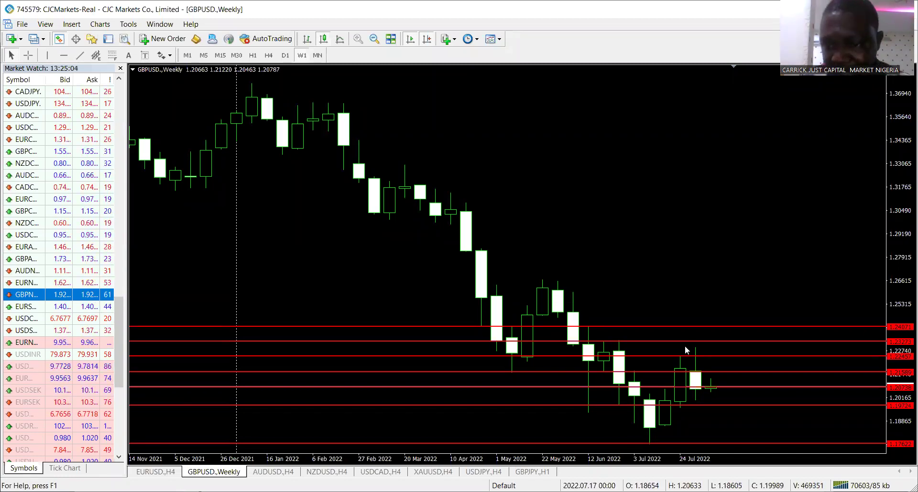
Reposition horizontal levels on the weekly GBPUSD chart to about 1.2656, 1.2290, 1.2001, 1.1866 and 1.2156, matching candle highs and lows.
double_click(727, 371)
left_click_drag(727, 371, 753, 281)
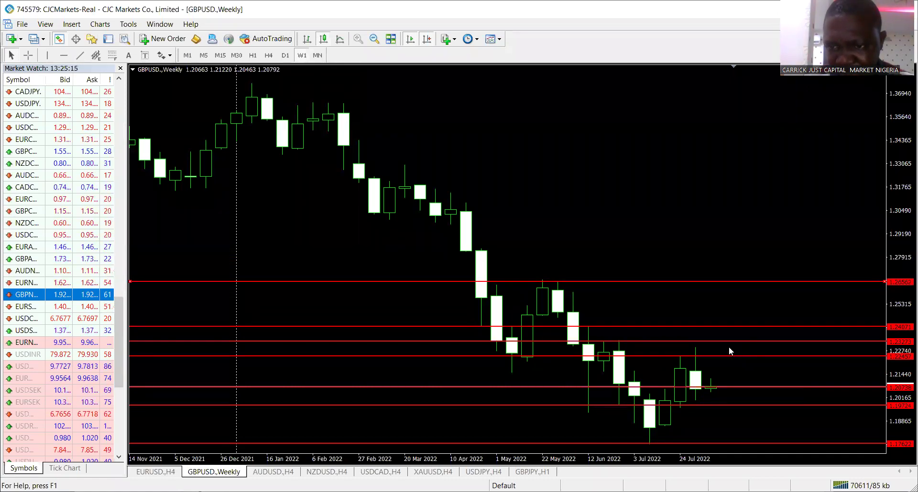
left_click_drag(728, 356, 730, 349)
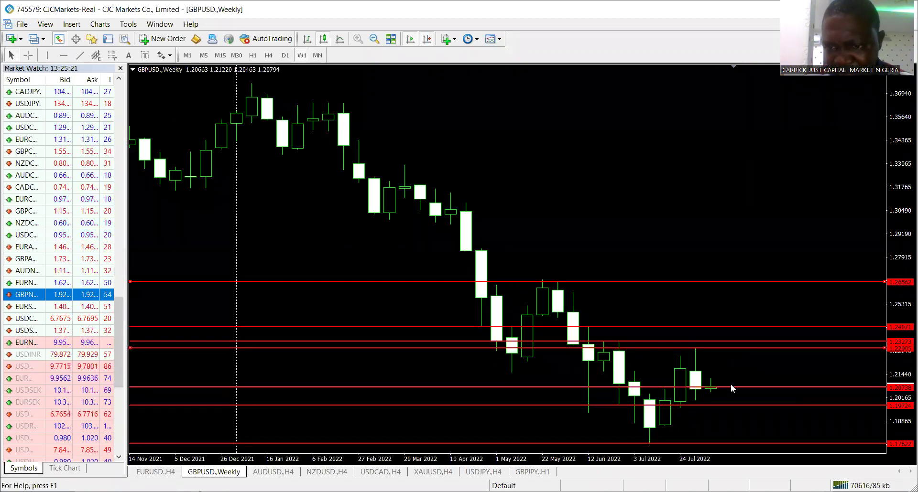
left_click_drag(731, 388, 724, 425)
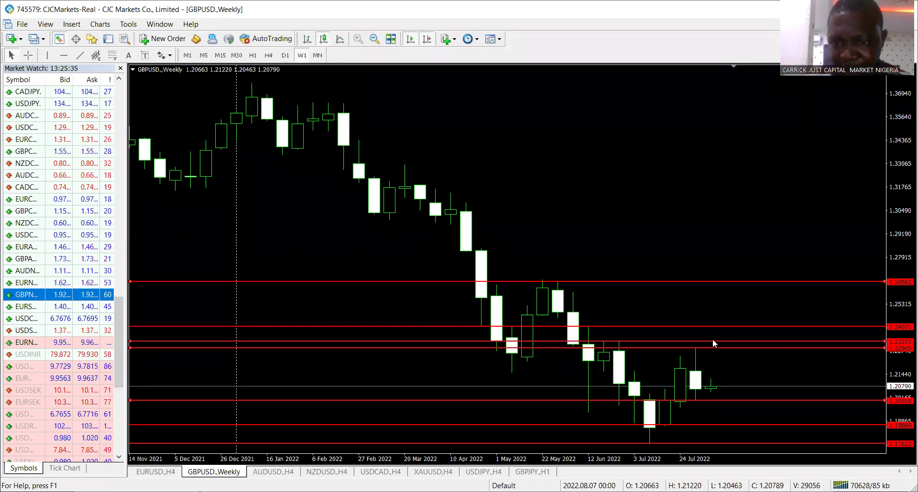
left_click_drag(712, 342, 714, 372)
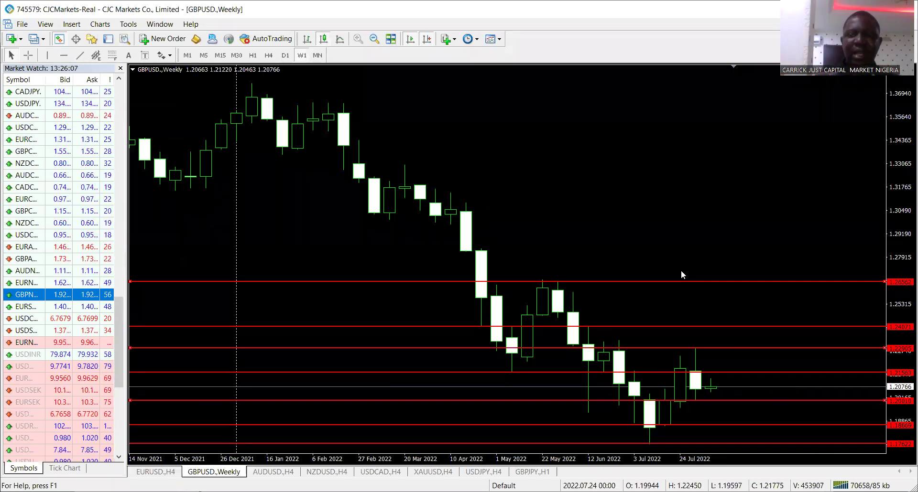
Return the GBPUSD chart to the H4 timeframe, zoomed out to show price action since early July 2022.
left_click(373, 40)
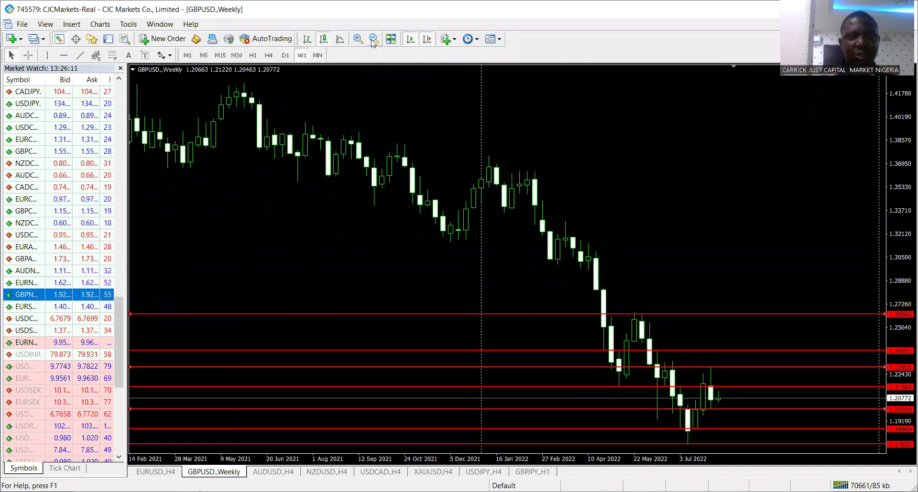
left_click(269, 56)
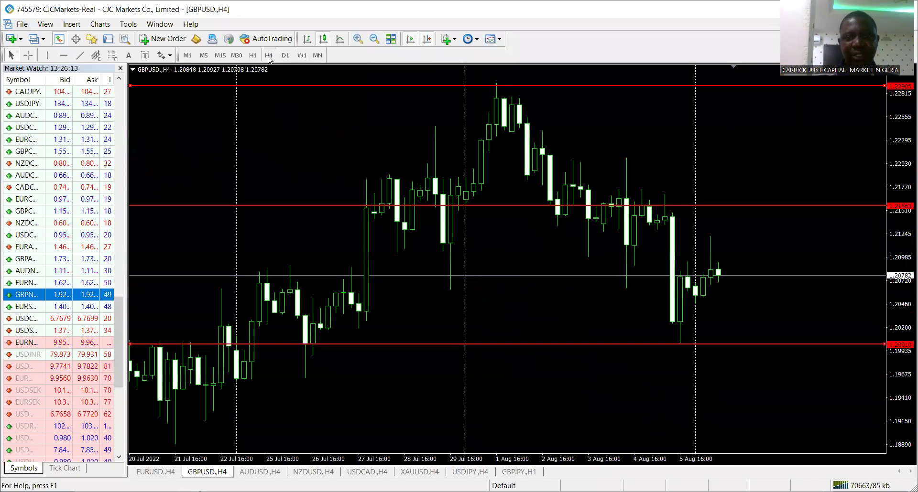
left_click(371, 38)
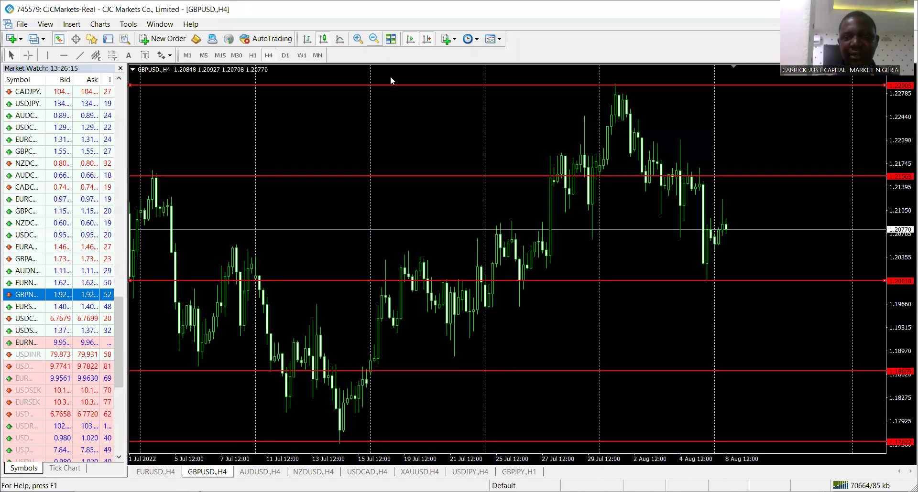
Draw a descending yellow trendline from the 1 August high near 1.2290 along the 4 August high, past the latest candle.
left_click(374, 39)
left_click(373, 39)
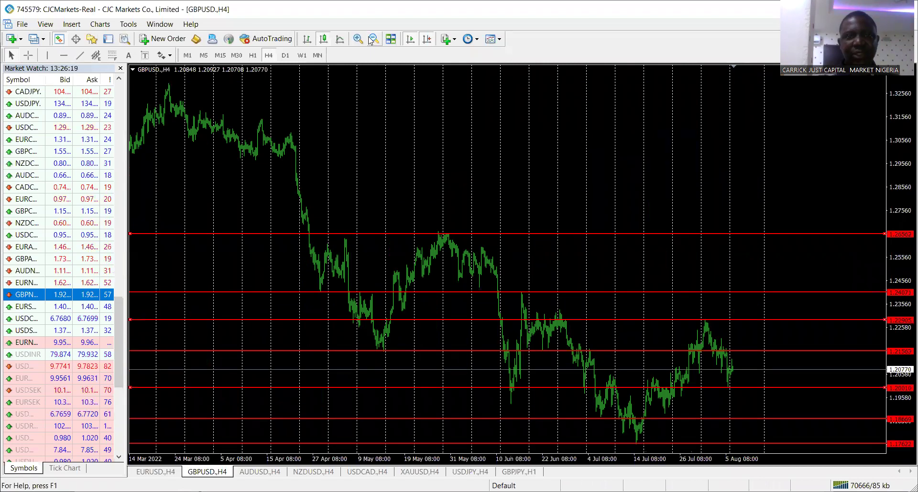
left_click(358, 38)
left_click(357, 38)
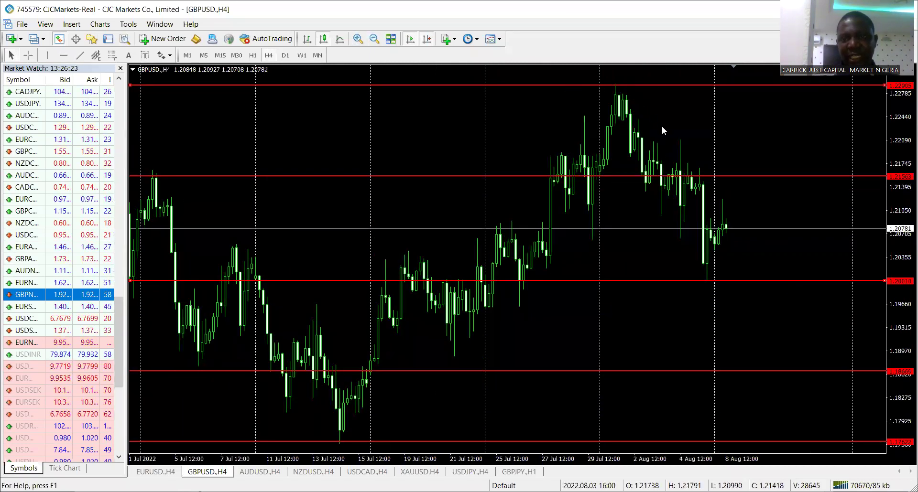
left_click(83, 55)
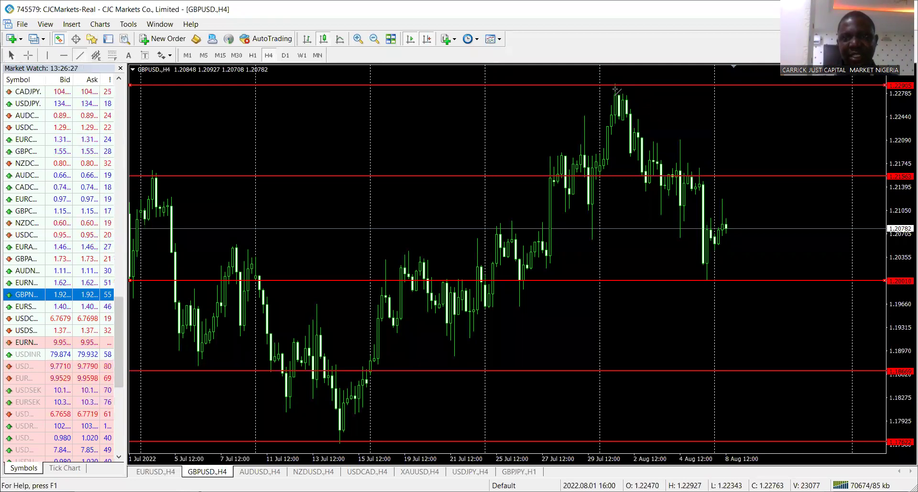
left_click_drag(616, 86, 733, 181)
left_click_drag(760, 219, 814, 251)
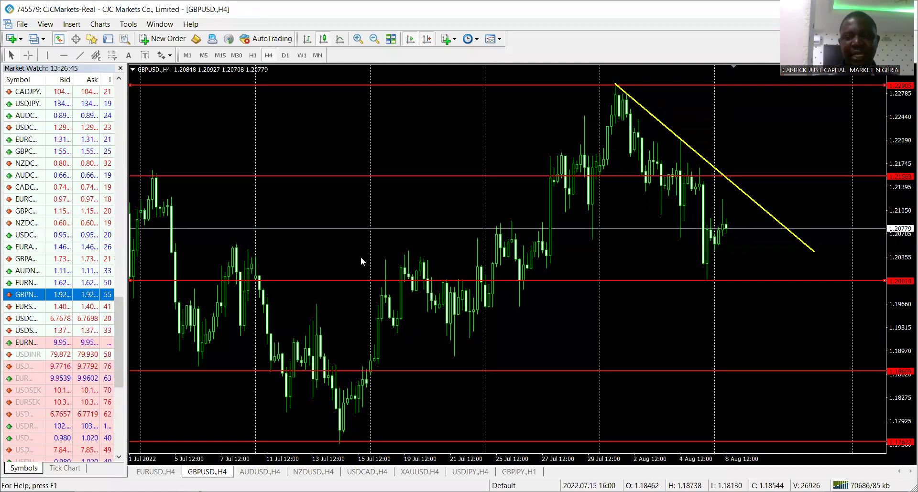
Draw an ascending yellow trendline from the mid-July low along the low near 1.2001 until it meets the descending trendline.
left_click(70, 58)
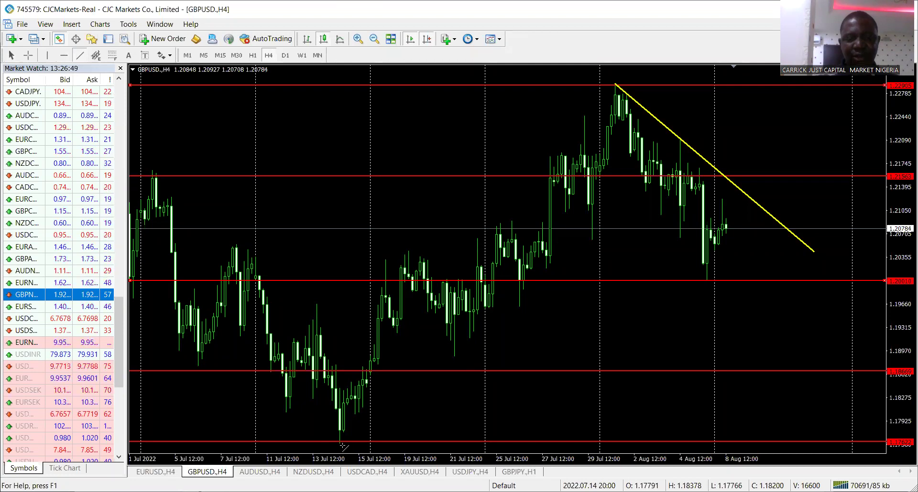
left_click_drag(339, 444, 488, 219)
left_click_drag(607, 232, 799, 241)
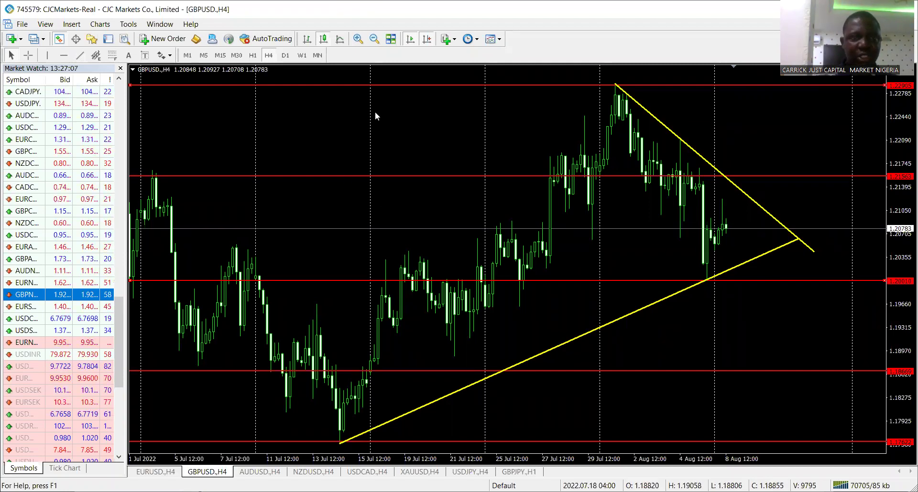
Sketch freehand the rally from the mid-July low, the pullback and a possible new rise over the chart, and clear the annotation.
left_click(374, 39)
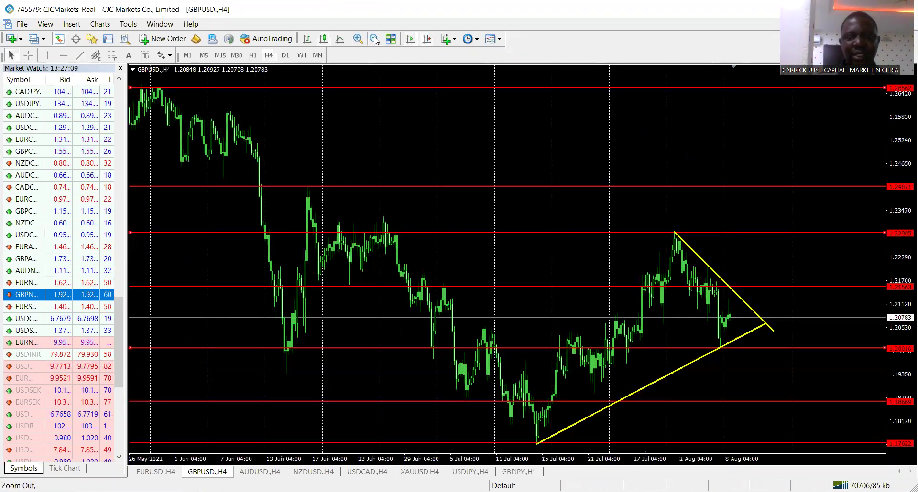
left_click(375, 39)
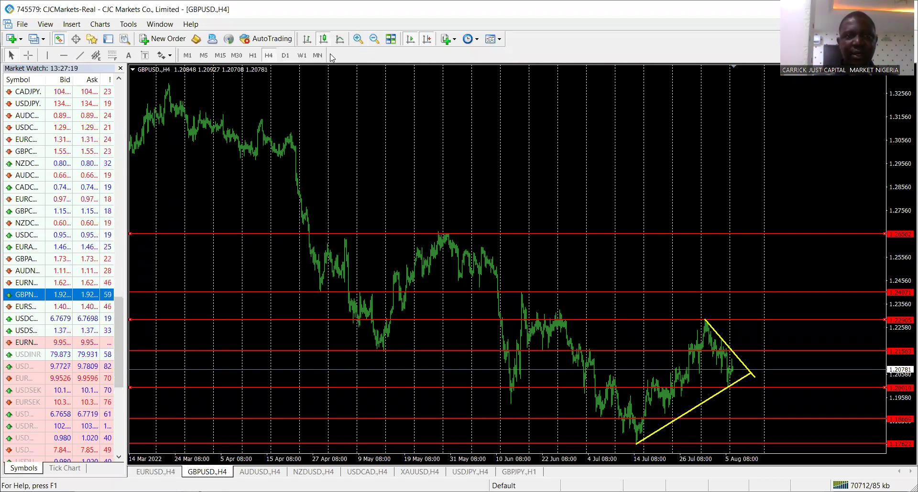
left_click(357, 39)
left_click(358, 39)
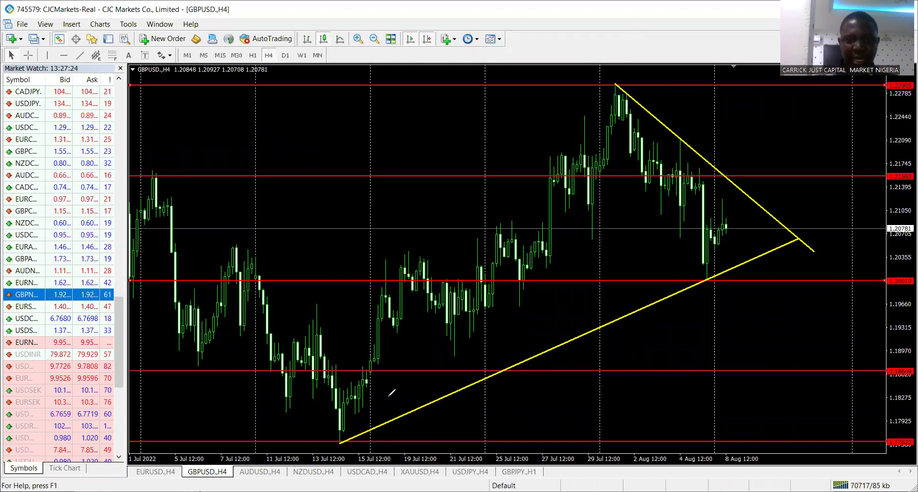
mouse_move(342, 437)
left_mouse_down()
mouse_move(666, 69)
mouse_move(636, 122)
mouse_move(741, 256)
mouse_move(803, 88)
mouse_move(720, 256)
left_mouse_up()
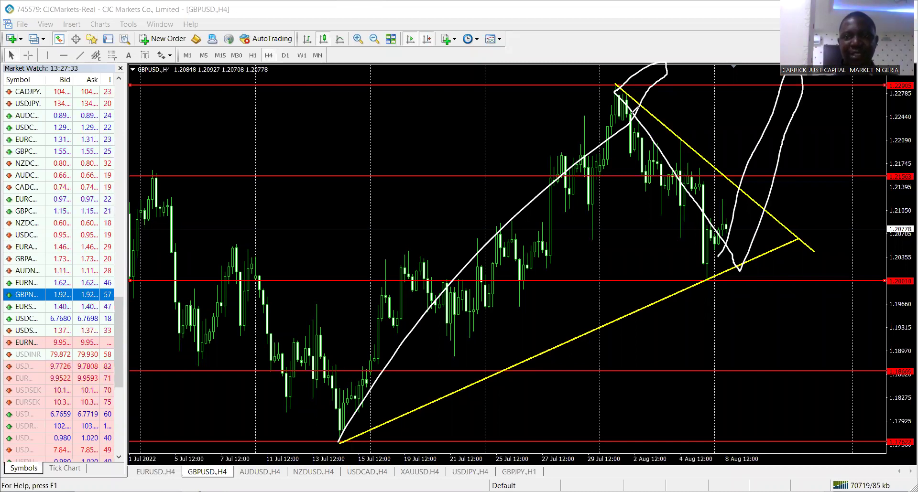
key("Escape")
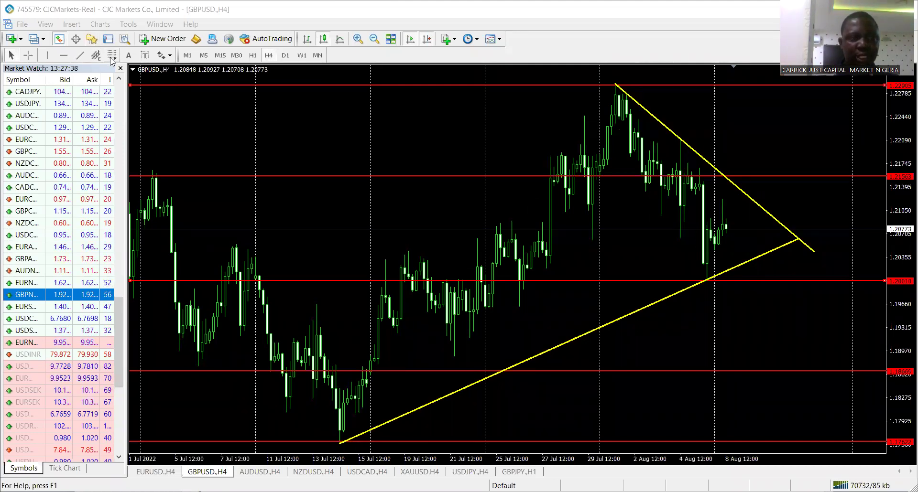
Try a Fibonacci expansion from the mid-July low, adjusting its peak from the 1 August high down to the late-July candles.
left_click(75, 26)
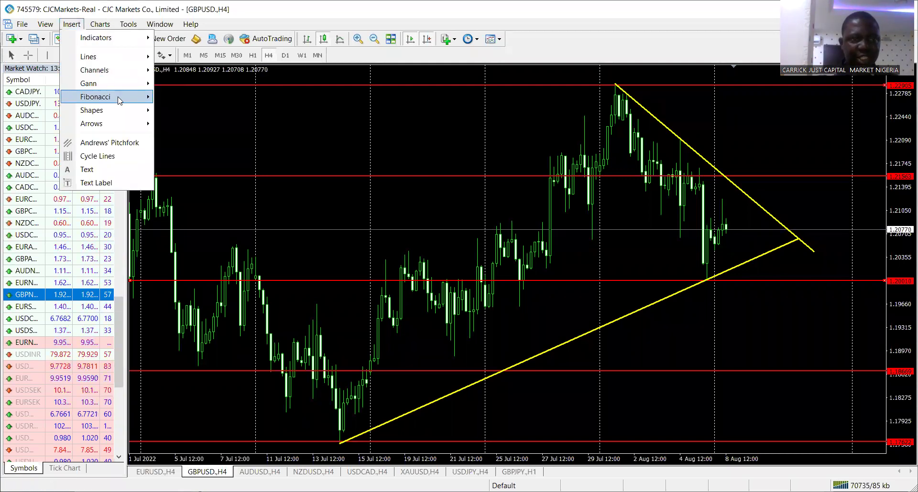
mouse_move(120, 99)
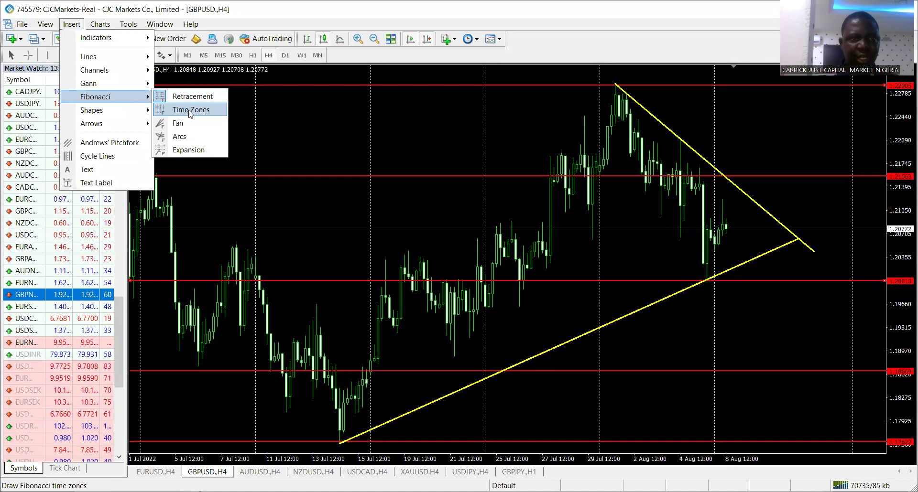
left_click(190, 150)
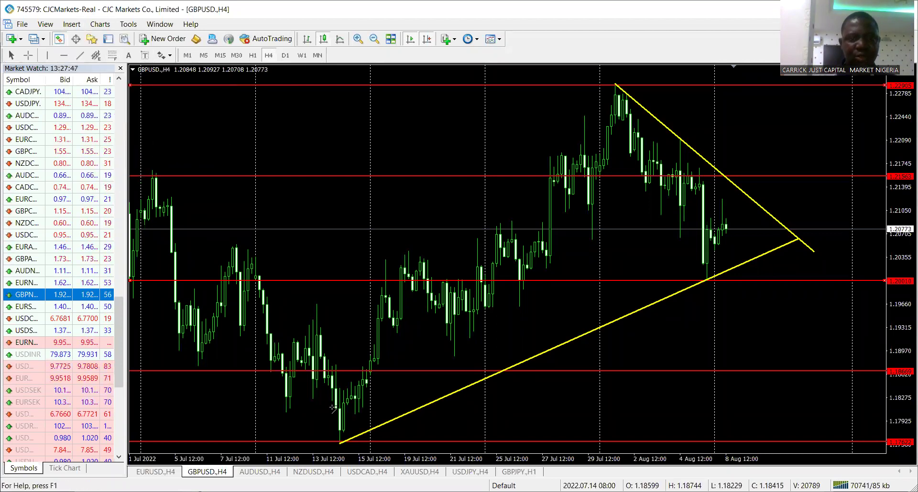
mouse_move(341, 429)
left_mouse_down()
mouse_move(406, 412)
mouse_move(614, 72)
left_mouse_up()
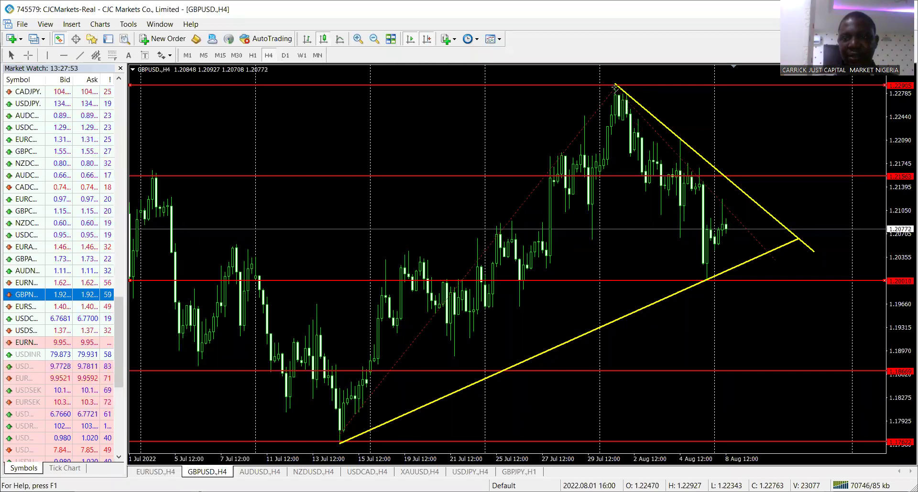
left_click_drag(616, 87, 565, 172)
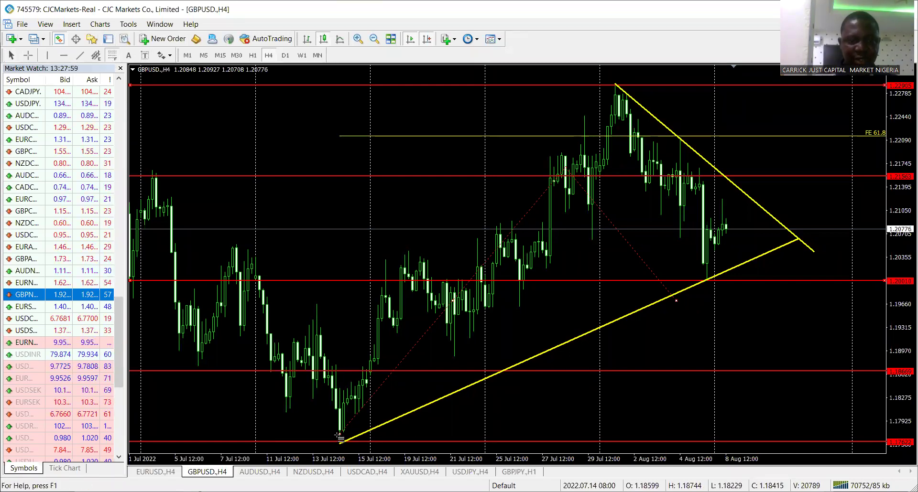
Draw a Fibonacci retracement from the mid-July low up to the 1 August high.
mouse_move(340, 435)
left_mouse_down()
mouse_move(551, 138)
mouse_move(502, 107)
mouse_move(497, 79)
mouse_move(494, 101)
mouse_move(484, 87)
left_mouse_up()
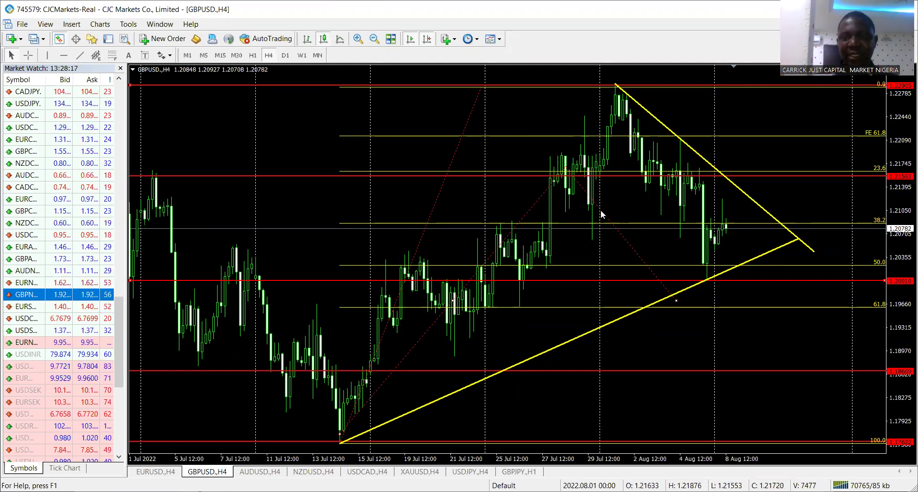
key("BackSpace")
key("BackSpace")
key("BackSpace")
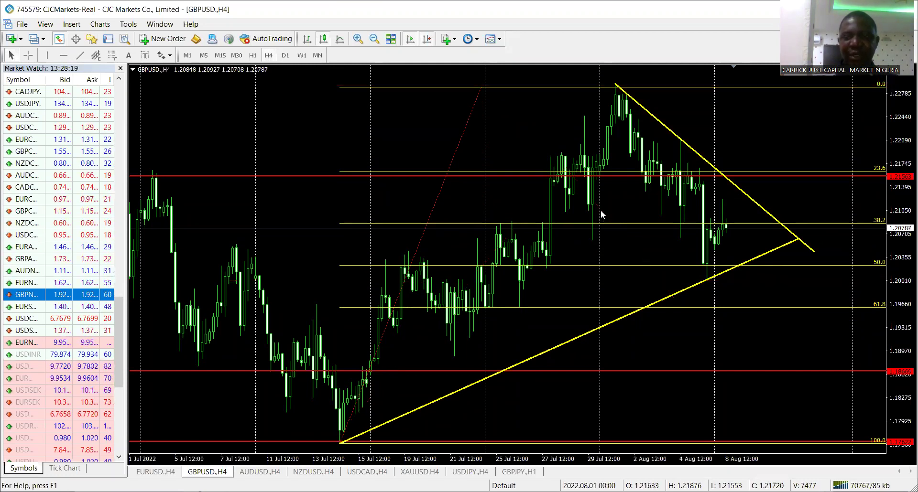
key("ctrl+z")
key("ctrl+z")
key("ctrl+z")
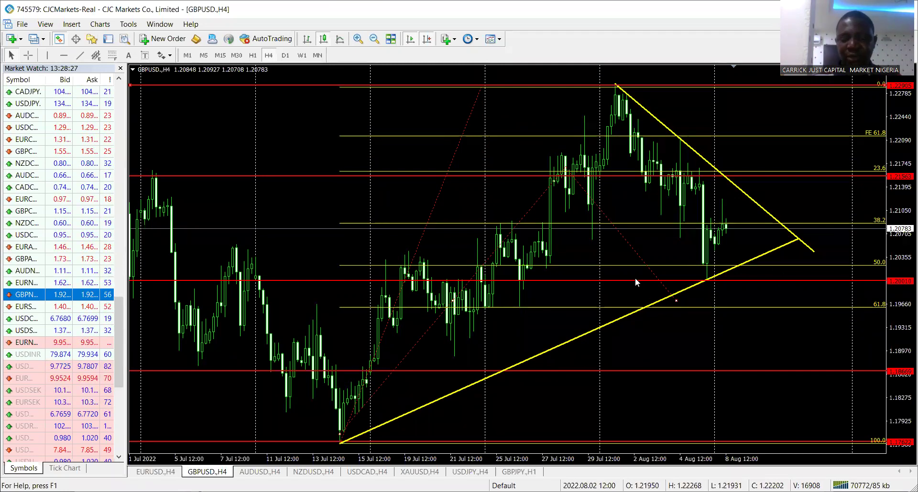
Delete the Fibonacci expansion and the 1.2290 horizontal line, keeping the retracement and the 1.2001 level.
key("BackSpace")
key("BackSpace")
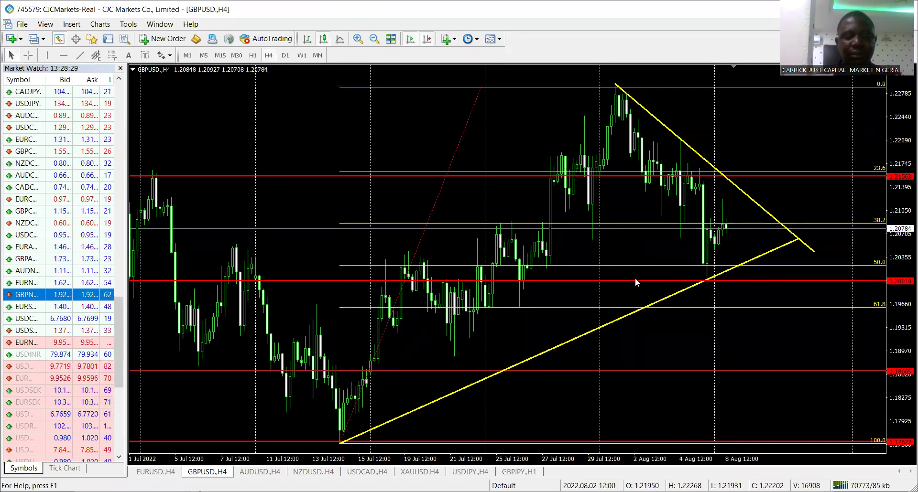
key("ctrl+z")
key("ctrl+z")
key("BackSpace")
key("BackSpace")
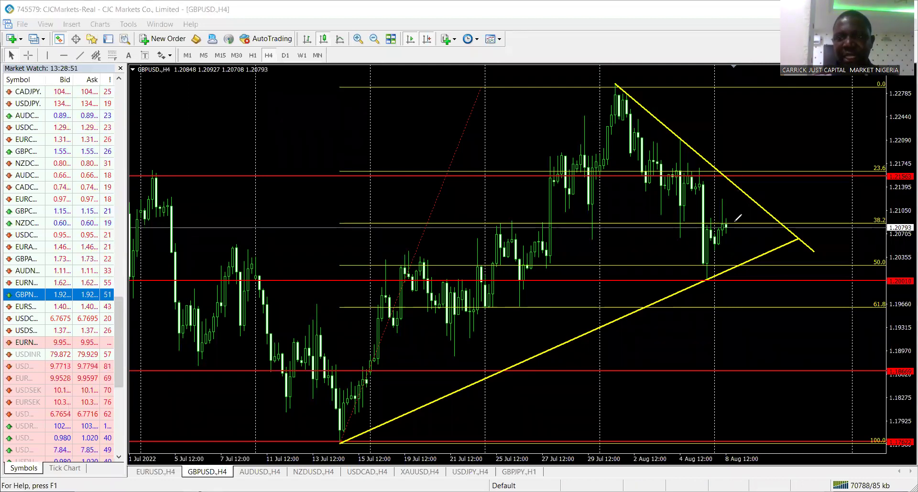
Sketch the August decline and a bullish path from the 38.2 level through 23.6 to 0.0, and clear the annotations.
mouse_move(733, 223)
left_mouse_down()
mouse_move(754, 154)
mouse_move(757, 61)
left_mouse_up()
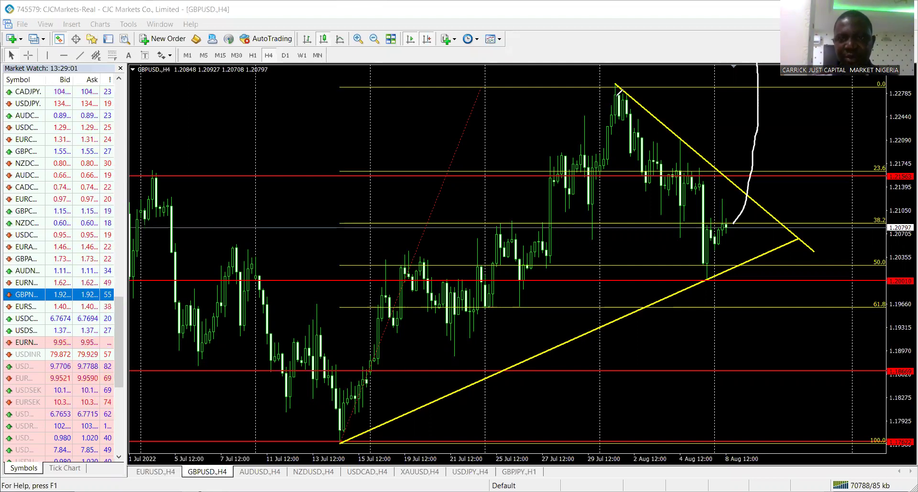
mouse_move(615, 93)
left_mouse_down()
mouse_move(716, 265)
mouse_move(708, 284)
left_mouse_up()
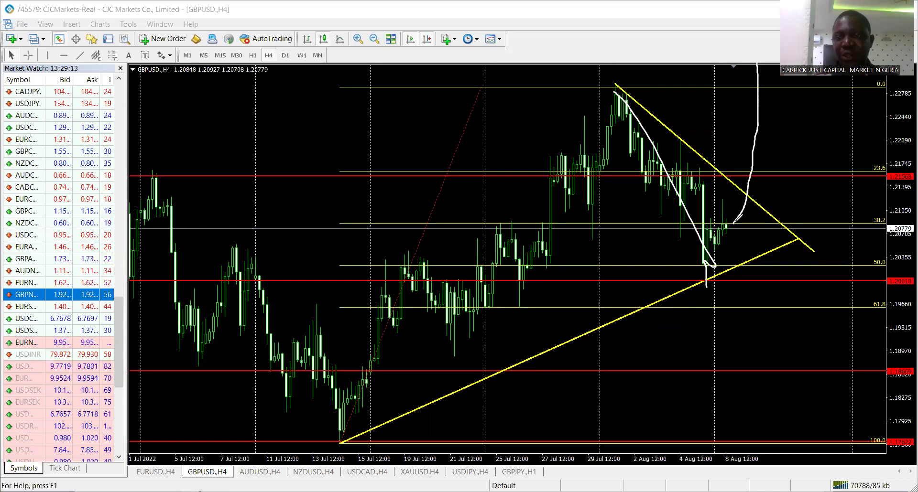
mouse_move(734, 221)
left_mouse_down()
mouse_move(748, 213)
mouse_move(731, 219)
mouse_move(748, 212)
mouse_move(767, 167)
left_mouse_up()
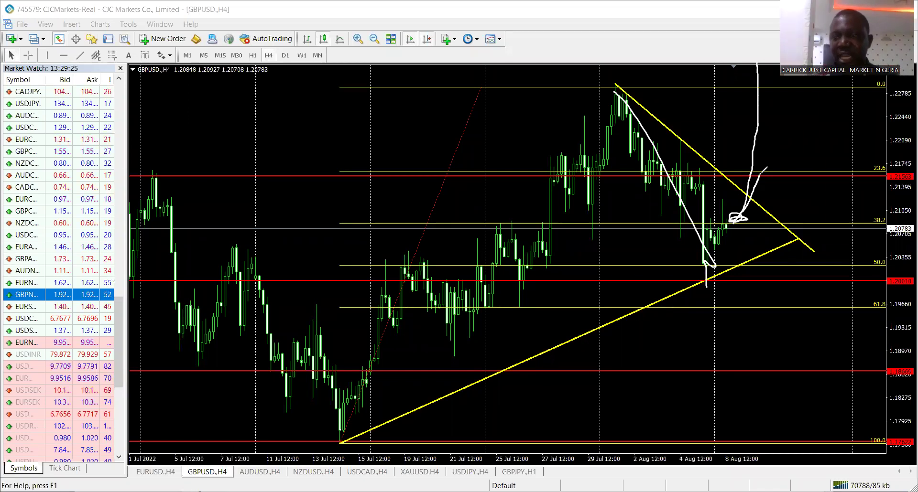
mouse_move(764, 163)
left_mouse_down()
mouse_move(760, 176)
mouse_move(776, 162)
left_mouse_up()
left_click_drag(771, 126, 775, 87)
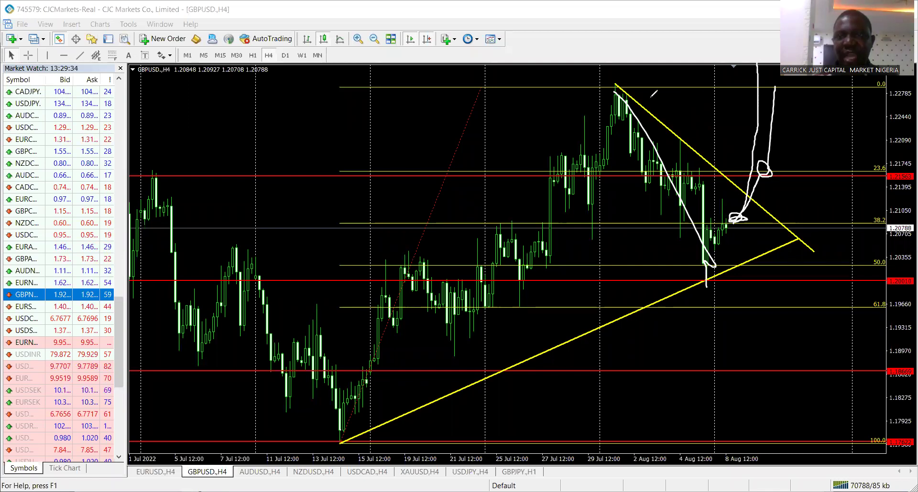
key("e")
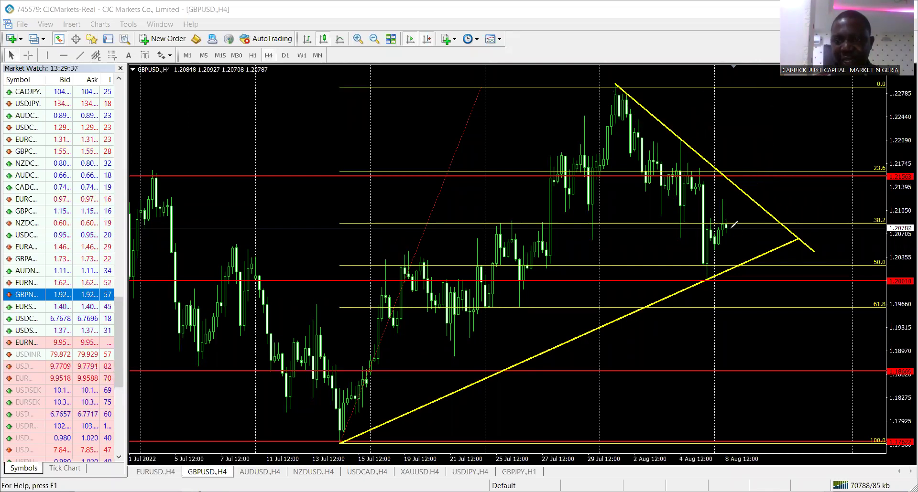
Sketch a bearish path from the latest candle through 1.2001, 61.8 and 1.1866 to the 100.0 level, and clear it.
mouse_move(730, 230)
left_mouse_down()
mouse_move(745, 257)
mouse_move(741, 279)
mouse_move(749, 275)
mouse_move(765, 300)
mouse_move(754, 310)
left_mouse_up()
left_click_drag(768, 355, 789, 425)
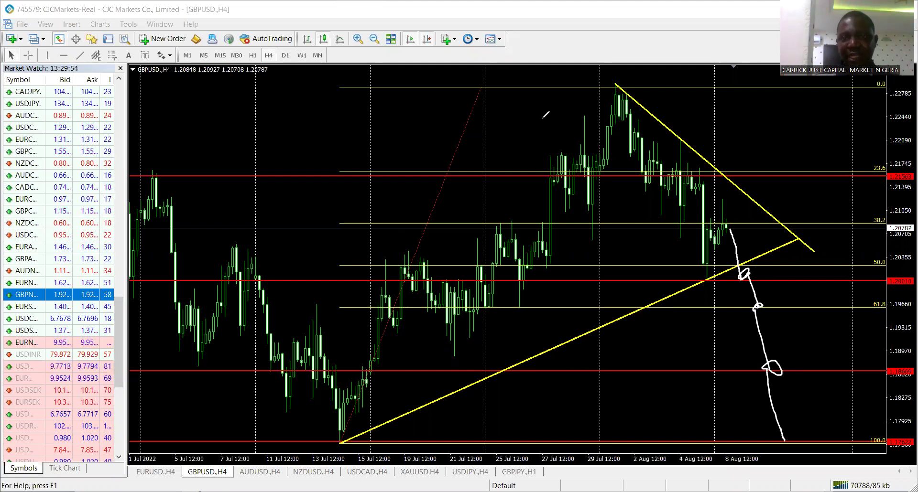
key("ctrl+z")
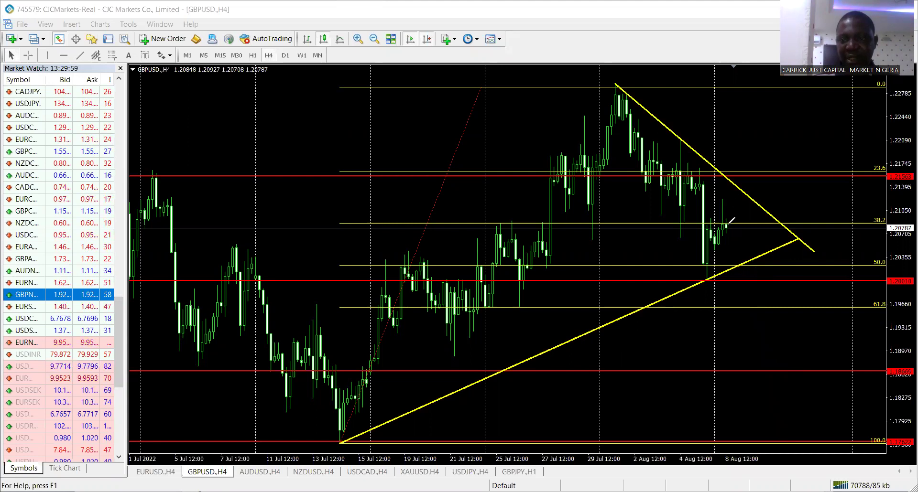
Circle price reactions at the 38.2 level, sketch a rise through the descending trendline toward 0.0, and clear the annotations.
left_click_drag(726, 230, 731, 212)
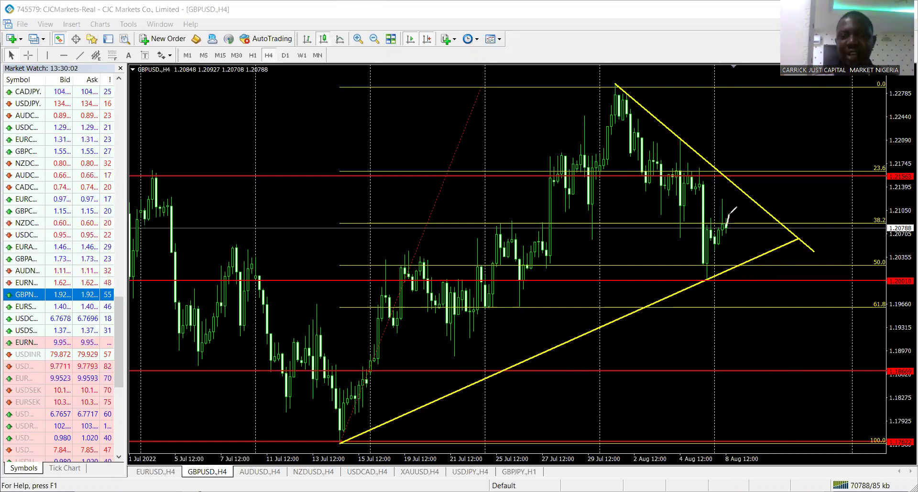
mouse_move(591, 225)
left_mouse_down()
mouse_move(591, 237)
mouse_move(590, 226)
left_mouse_up()
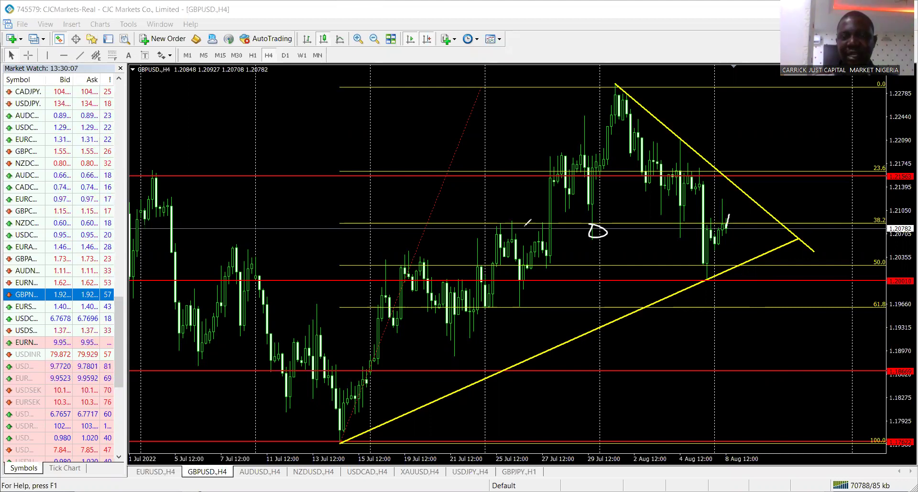
mouse_move(492, 233)
left_mouse_down()
mouse_move(526, 221)
mouse_move(505, 221)
left_mouse_up()
left_click_drag(664, 234, 720, 220)
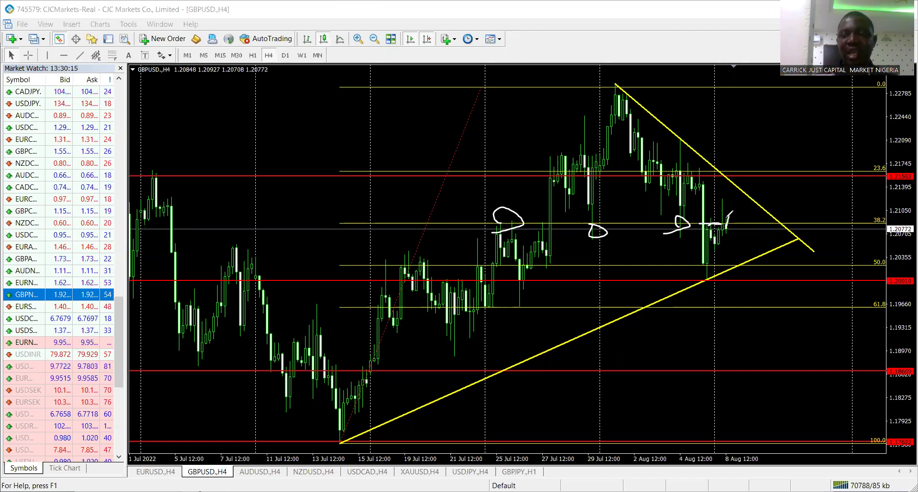
left_click_drag(727, 223, 745, 173)
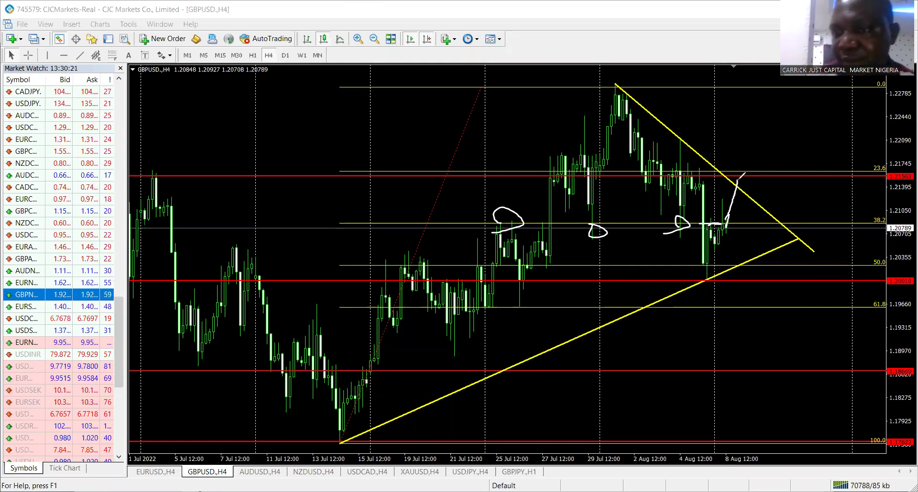
left_click_drag(738, 181, 747, 191)
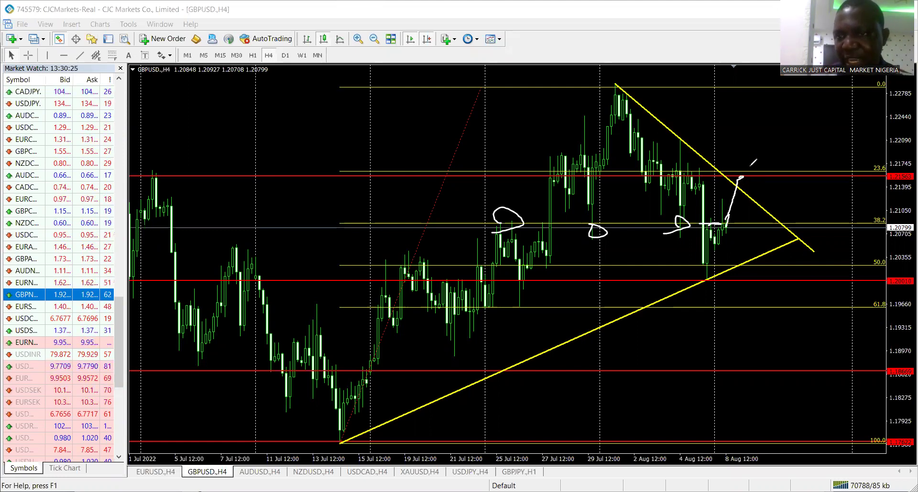
left_click_drag(744, 176, 752, 115)
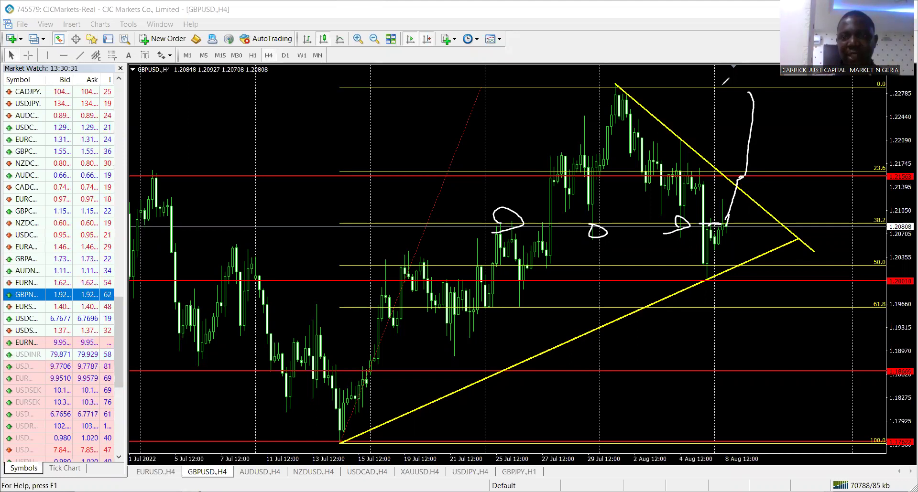
key("e")
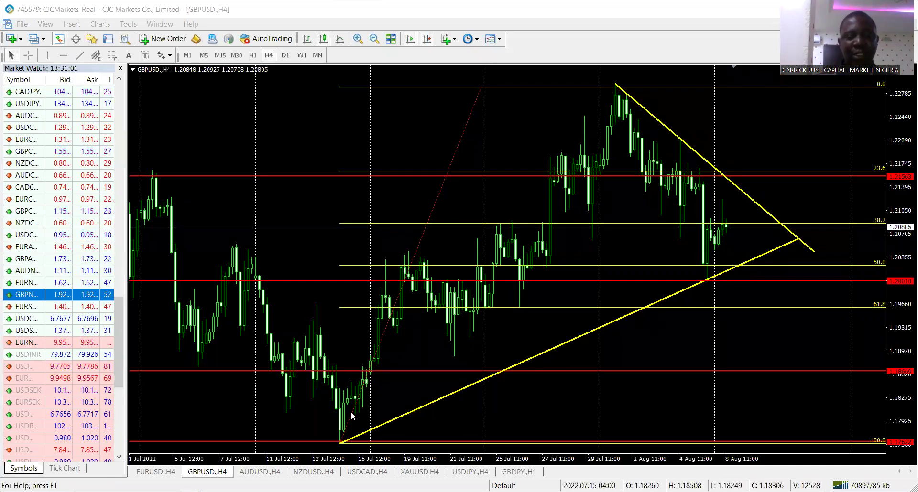
Open the AUDUSD chart and show its recent candles on the weekly timeframe.
left_click(256, 472)
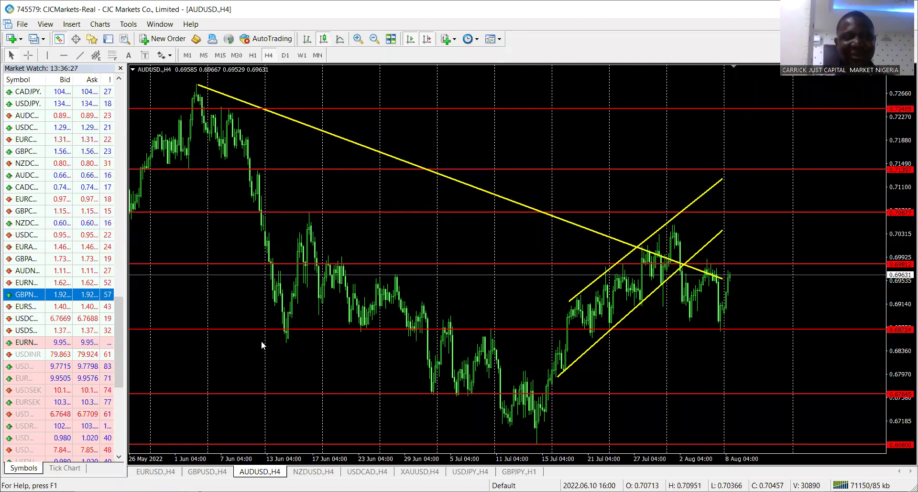
left_click(301, 55)
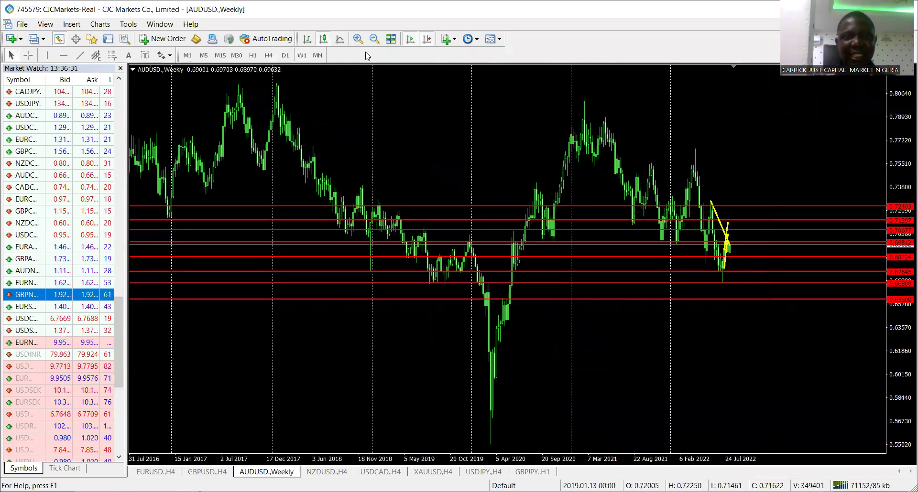
key("plus")
key("plus")
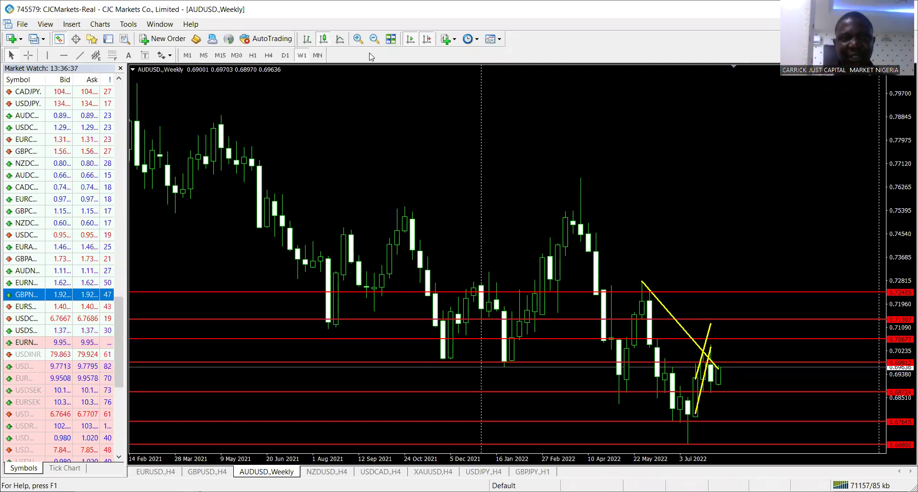
left_click(357, 38)
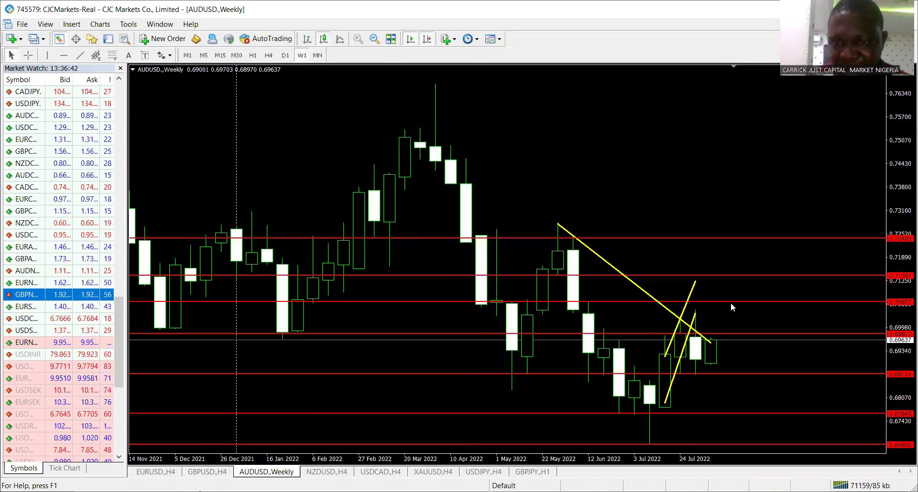
Align the three horizontal levels around the latest weekly candles to about 0.7047, 0.6980 and 0.6868.
left_click_drag(731, 302, 734, 308)
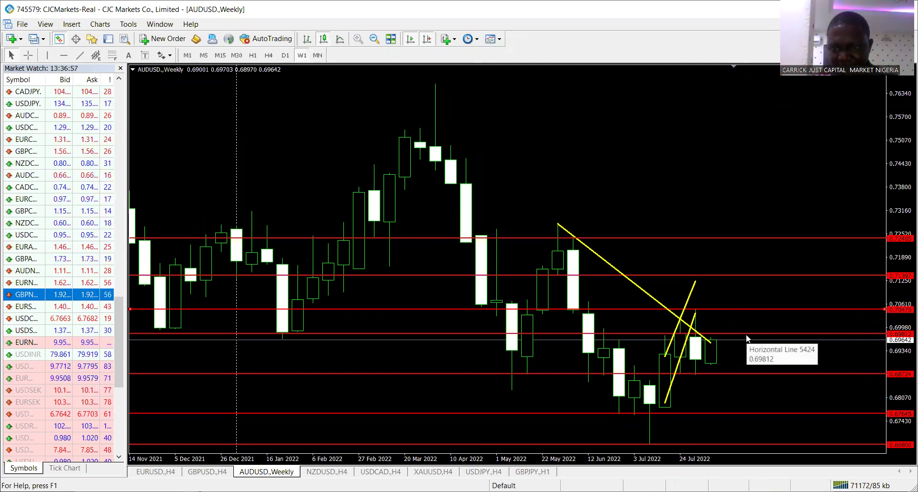
scroll(744, 335, "left", 1)
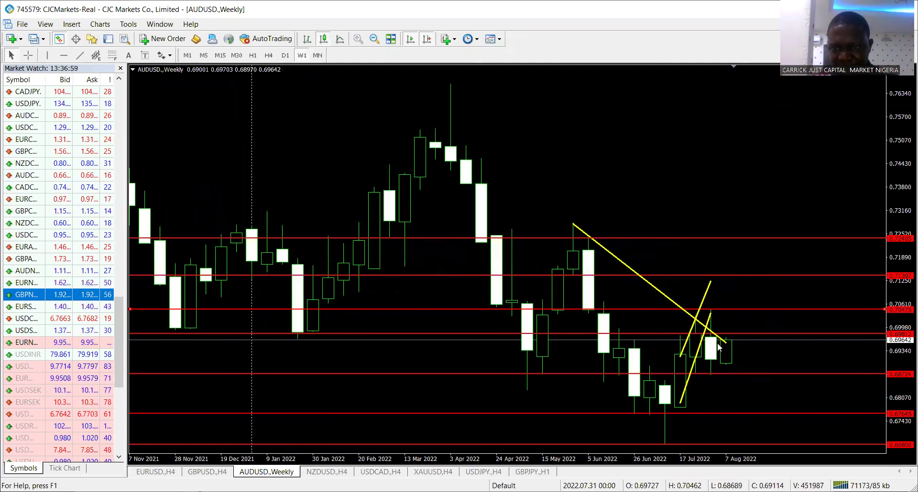
left_click_drag(740, 335, 741, 333)
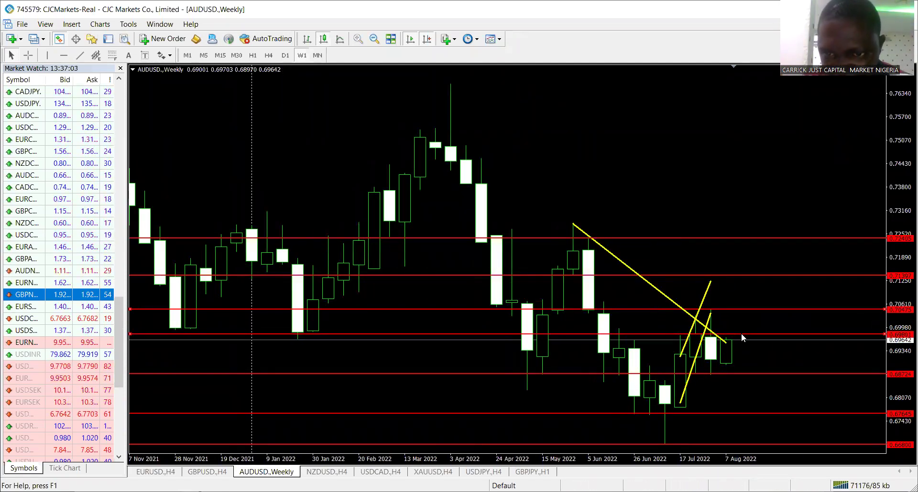
scroll(742, 335, "right", 1)
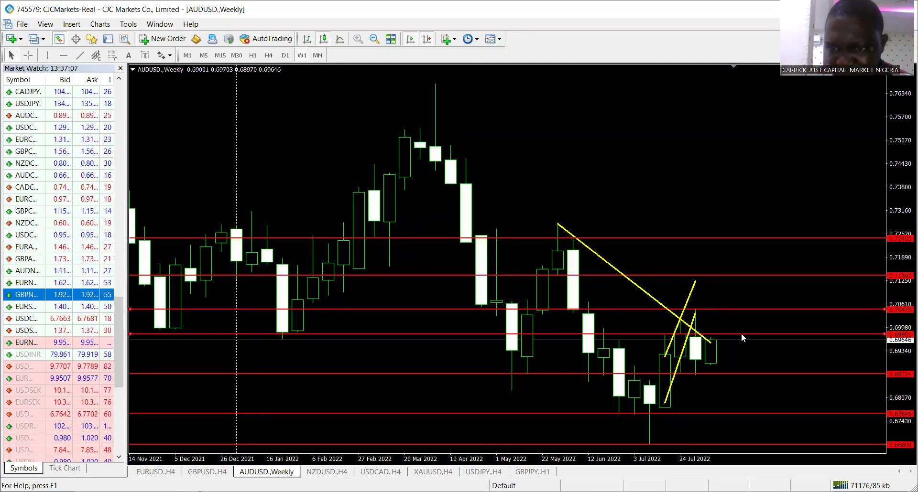
left_click_drag(728, 374, 729, 375)
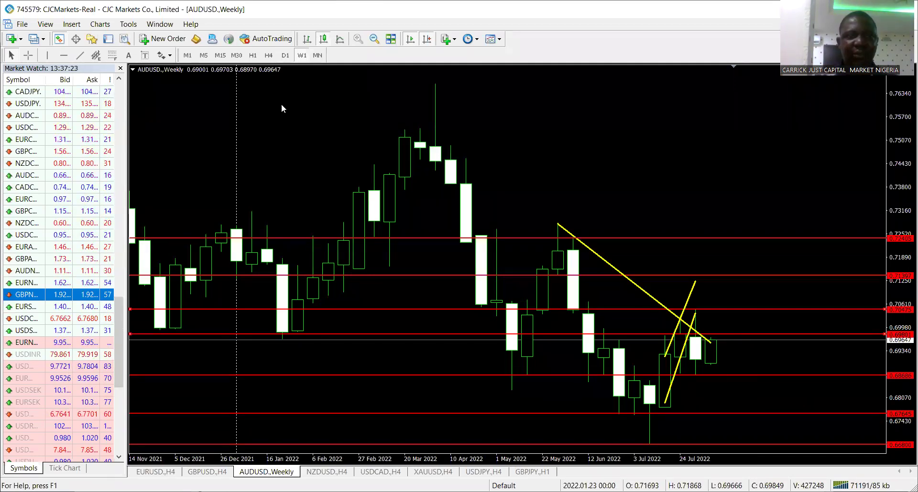
Return the AUDUSD chart to the H4 timeframe, showing price action from early July to 8 August.
left_click(268, 55)
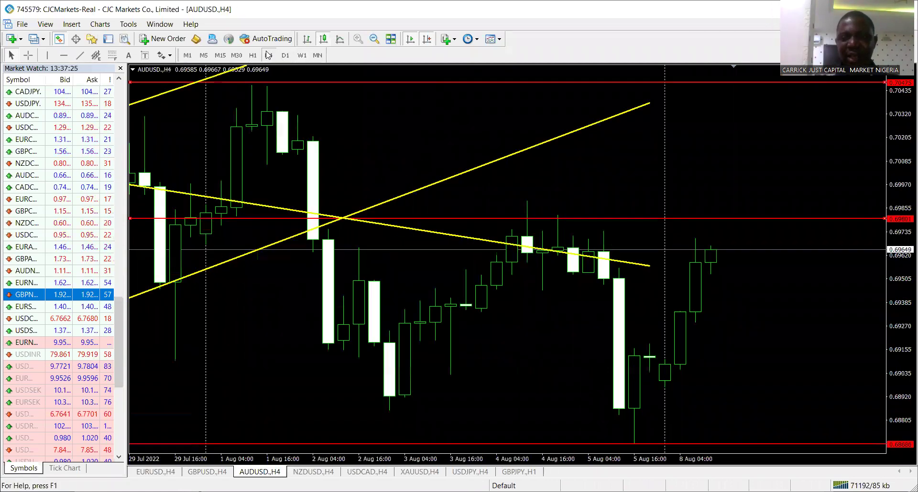
left_click(374, 39)
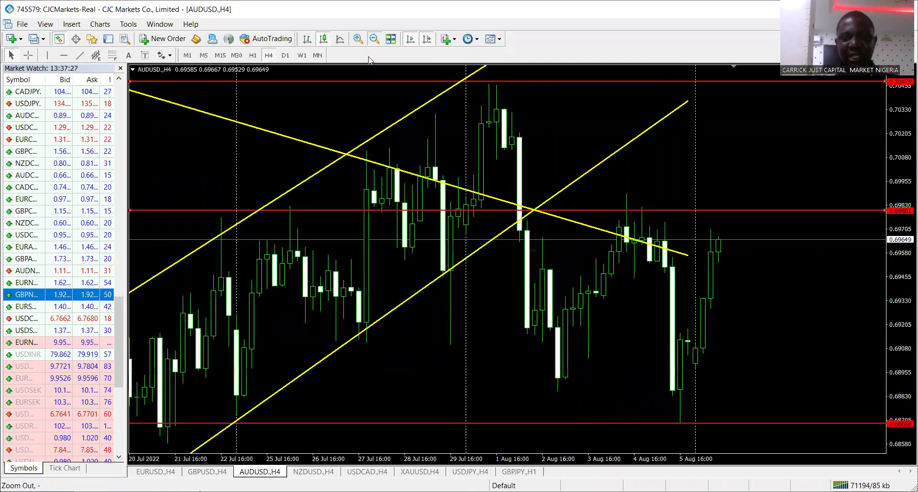
left_click(374, 39)
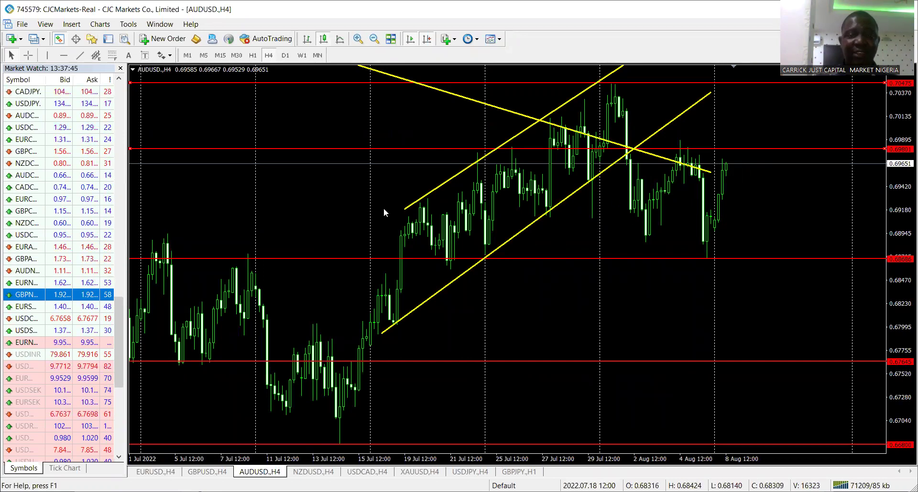
left_click_drag(363, 96, 515, 180)
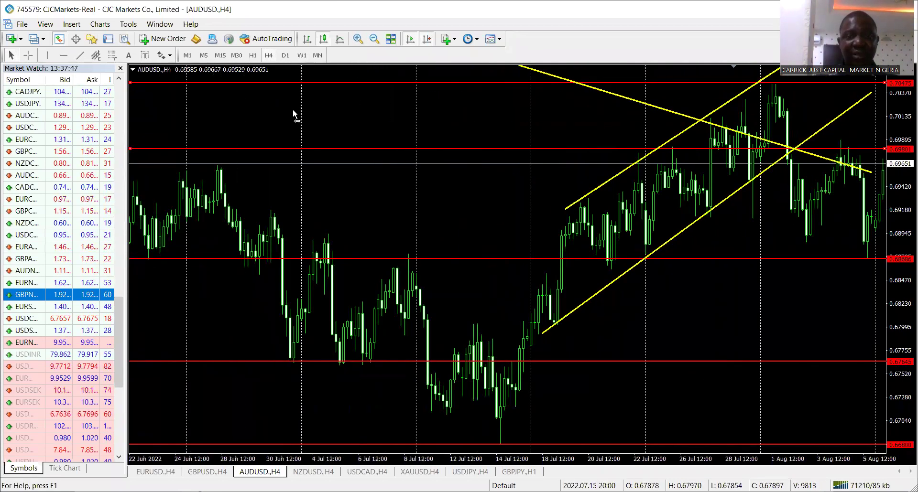
key("minus")
key("minus")
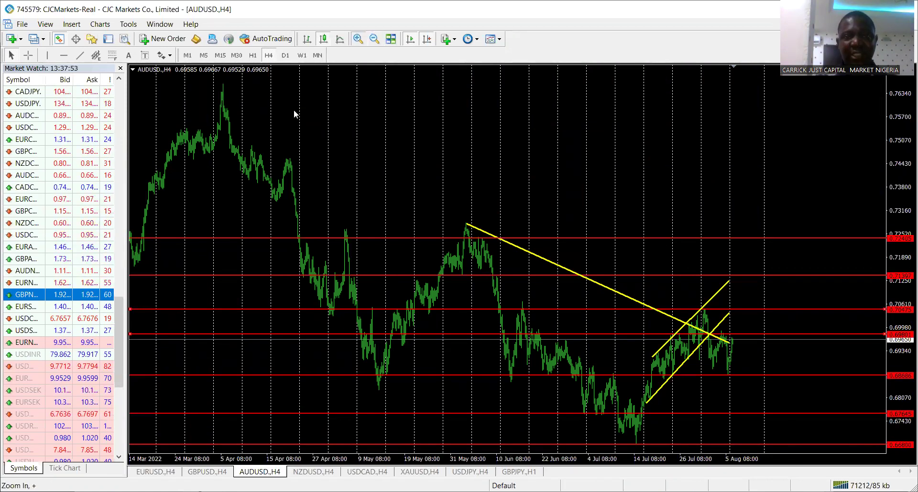
key("plus")
key("plus")
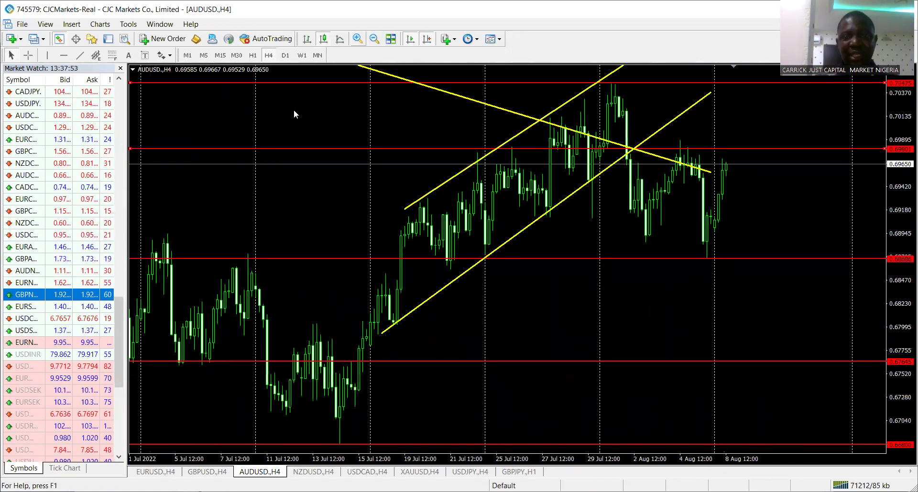
Delete the two rising channel lines and the long descending trendline from the AUDUSD chart.
double_click(516, 235)
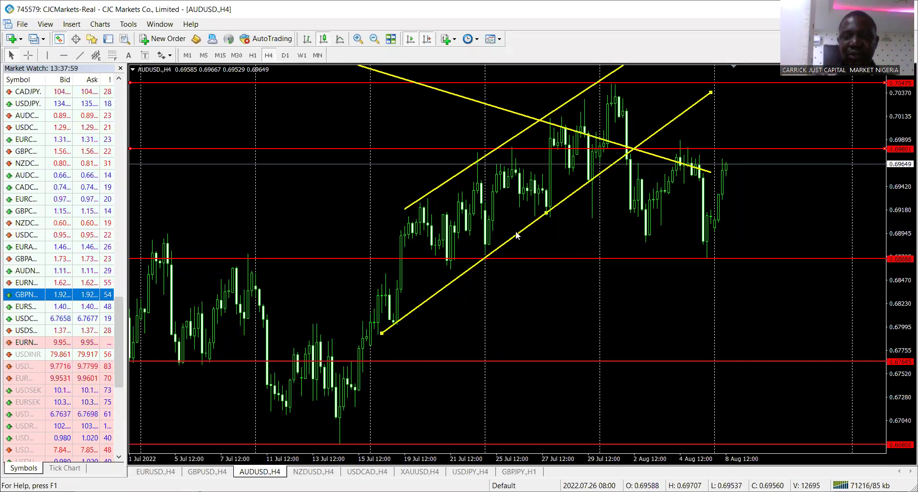
key("Delete")
key("ctrl+z")
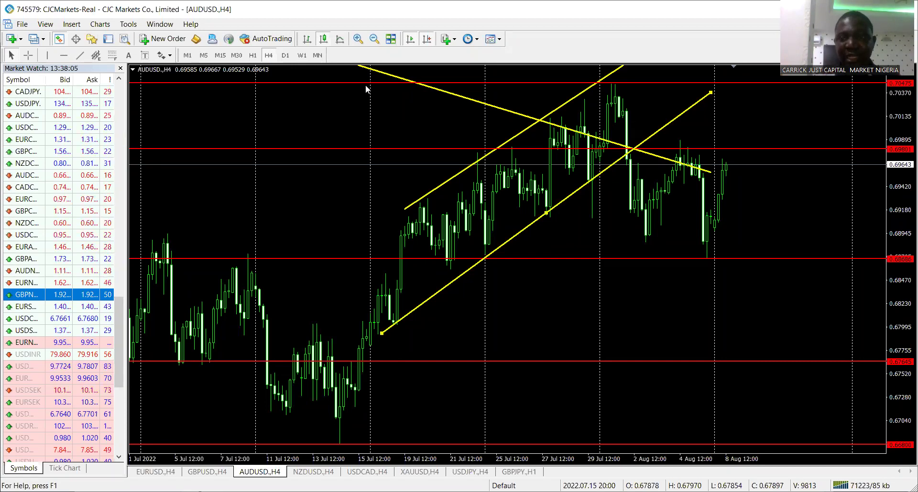
double_click(439, 187)
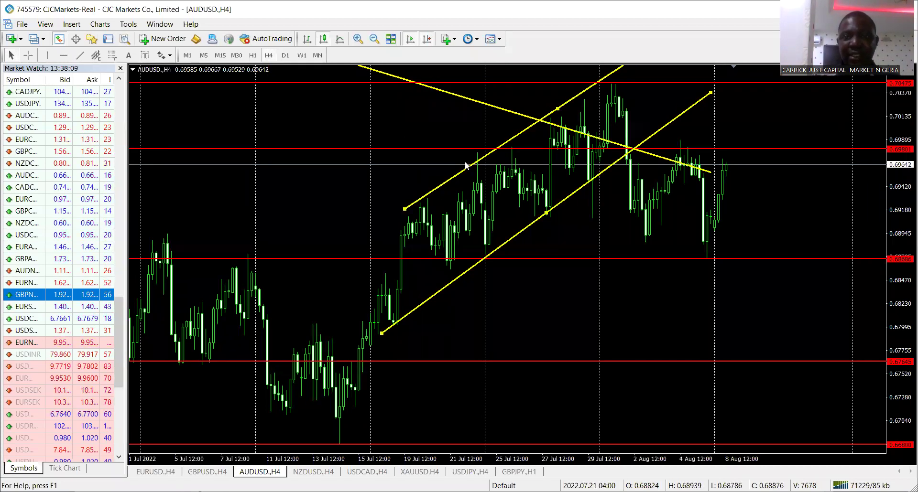
key("Delete")
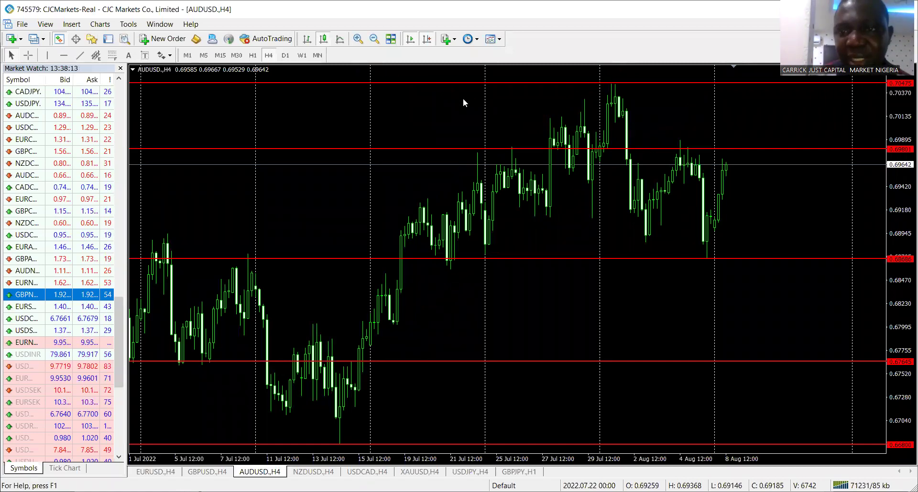
Draw a descending trendline from the 1 August high past the 4 August highs, extending it to about the 0.6868 level.
left_click(81, 55)
mouse_move(611, 83)
left_mouse_down()
mouse_move(804, 210)
mouse_move(795, 234)
left_mouse_up()
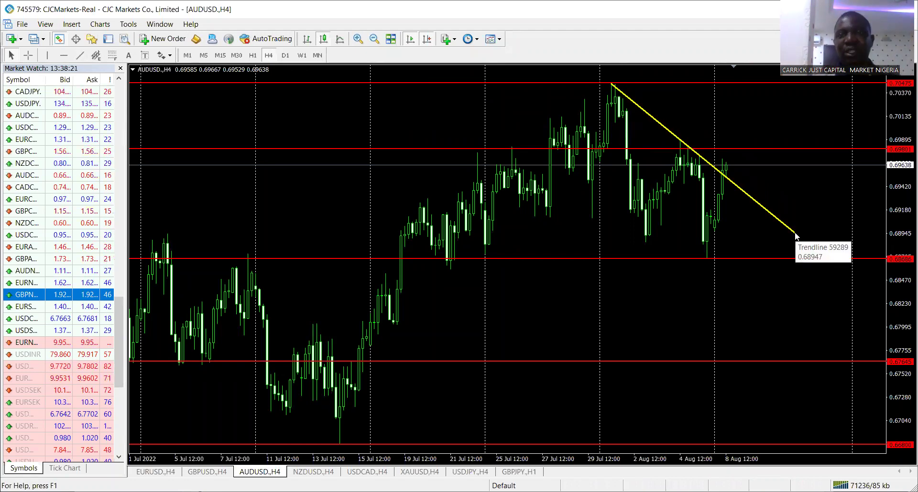
double_click(796, 235)
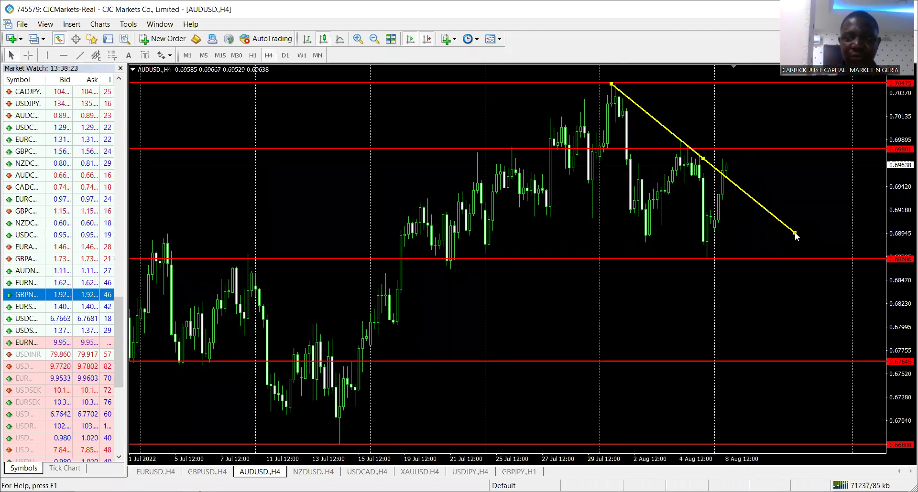
left_click_drag(795, 235, 830, 262)
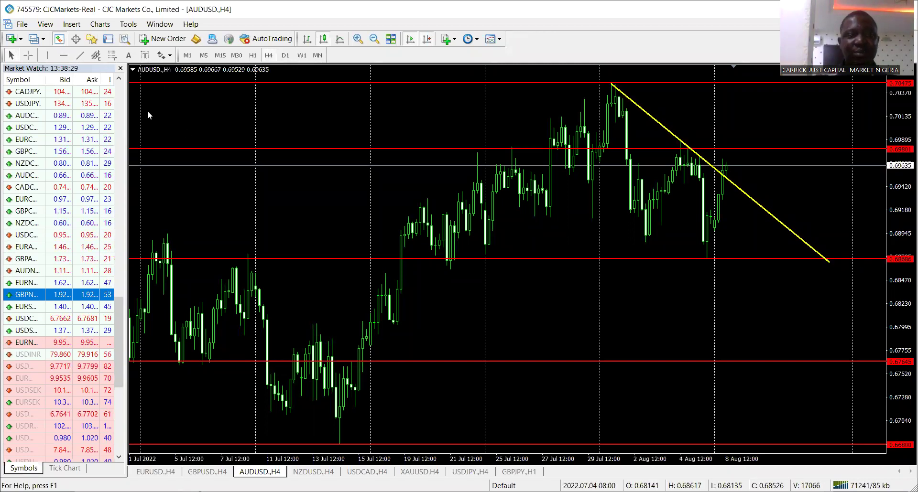
Draw a falling support trendline beneath the late July and early August lows, extending its start back to about 19 July.
left_click(80, 55)
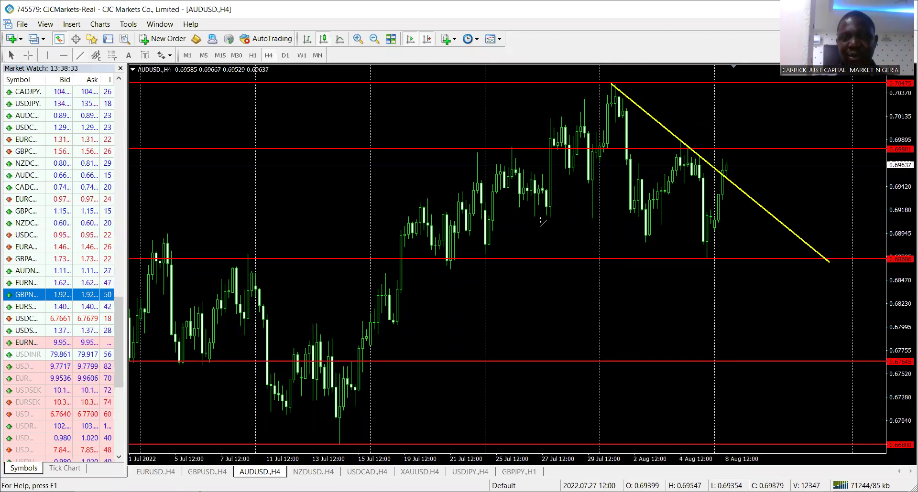
mouse_move(532, 214)
left_mouse_down()
mouse_move(564, 211)
mouse_move(797, 280)
left_mouse_up()
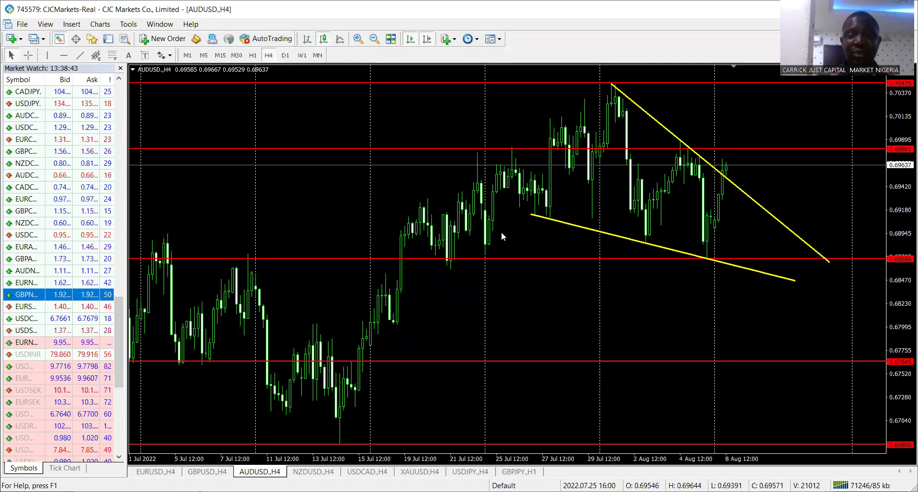
double_click(532, 215)
left_click_drag(500, 204, 426, 190)
double_click(427, 192)
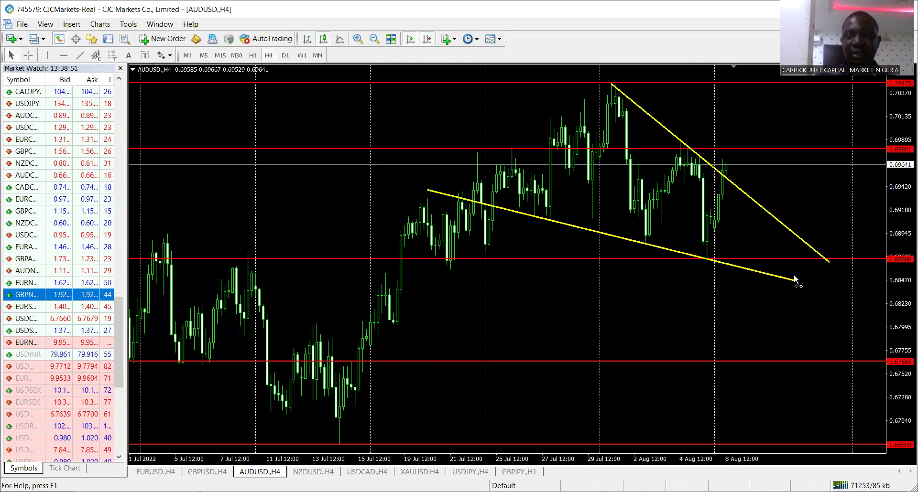
Extend the later ends of both falling trendlines so they nearly converge below the 0.6868 level.
left_click_drag(794, 278, 845, 290)
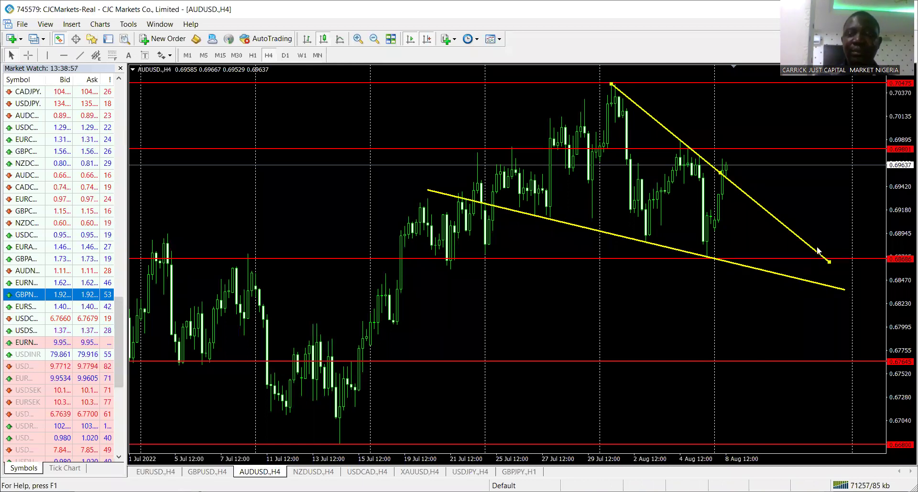
left_click_drag(830, 262, 850, 280)
double_click(850, 280)
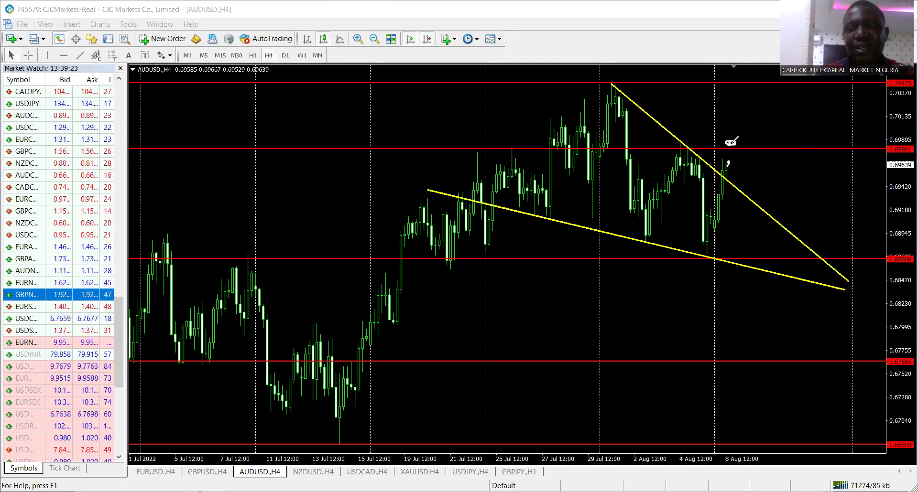
Sketch a bullish path from 0.6980 to above 0.7047, and measure the wedge's height and an upward projection from the latest candle.
left_click_drag(730, 142, 753, 76)
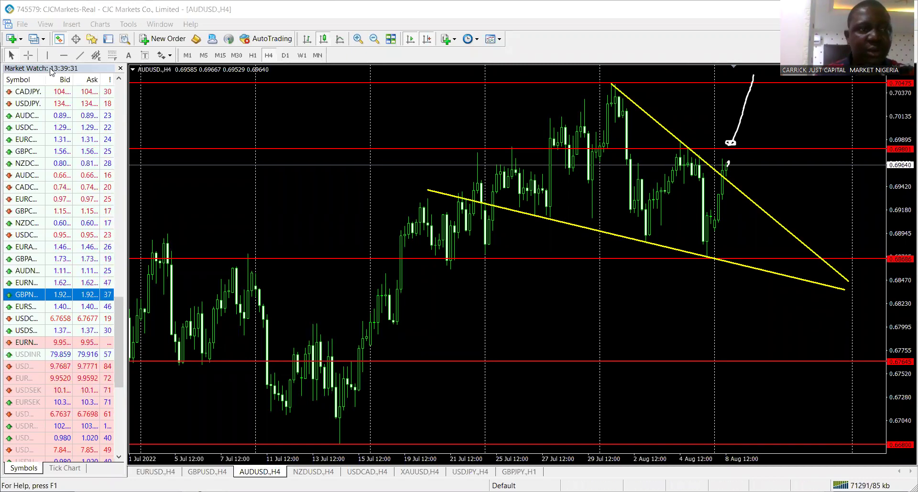
left_click(28, 56)
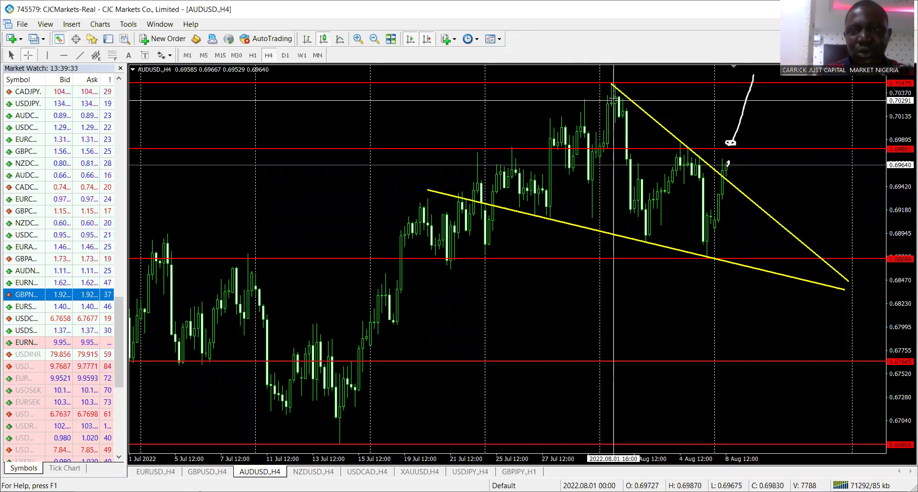
left_click_drag(611, 84, 602, 232)
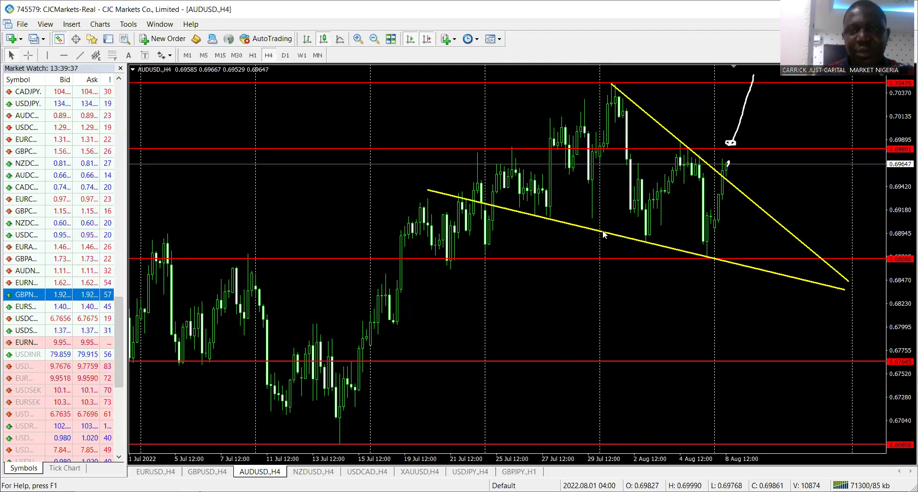
left_click(28, 55)
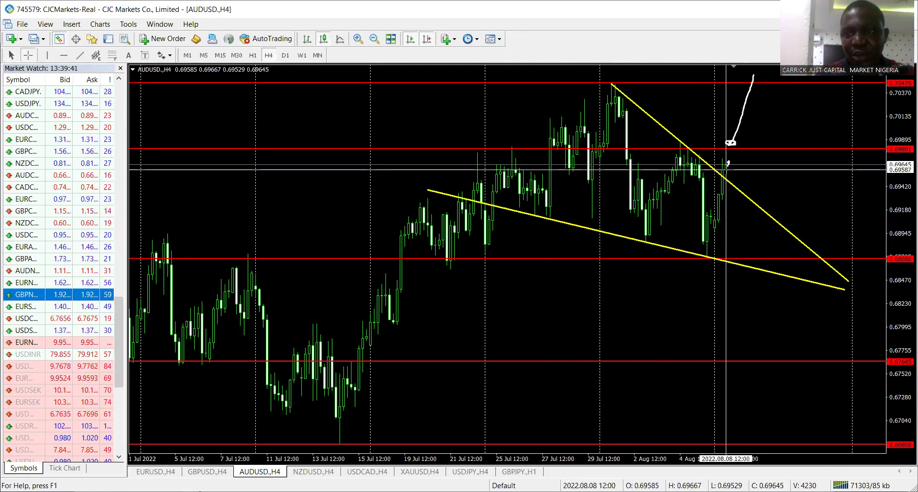
left_click_drag(728, 164, 728, 63)
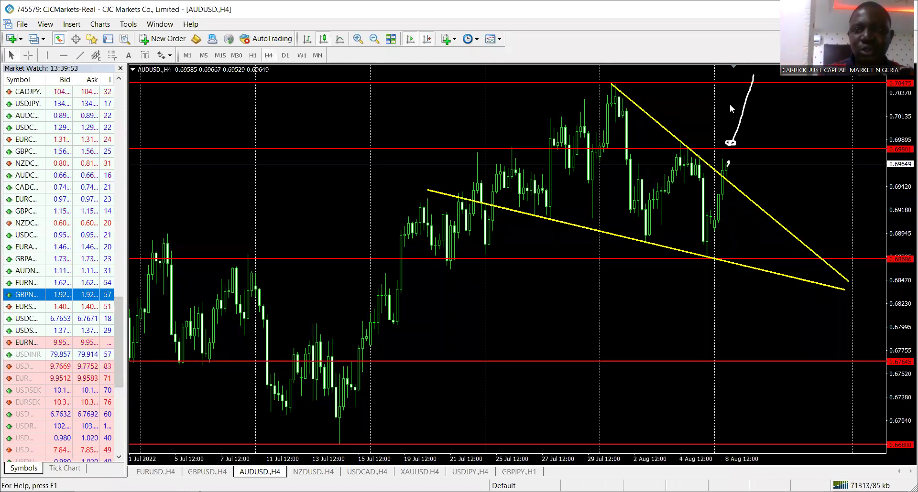
Mark the two early August lows, the highs along the 0.6980 level and the bullish target at 0.7047.
left_click_drag(650, 236, 646, 240)
mouse_move(706, 244)
left_mouse_down()
mouse_move(699, 248)
mouse_move(711, 252)
mouse_move(704, 241)
left_mouse_up()
mouse_move(674, 140)
left_mouse_down()
mouse_move(722, 144)
mouse_move(662, 147)
mouse_move(716, 140)
left_mouse_up()
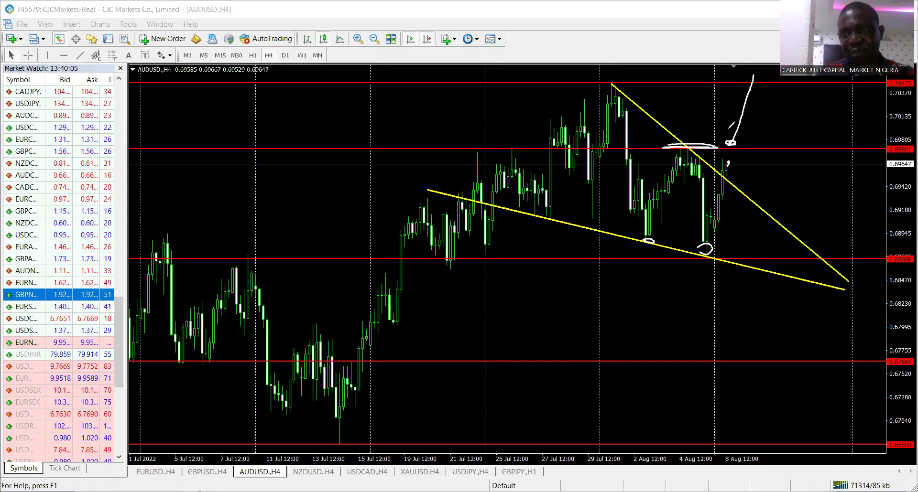
mouse_move(744, 81)
left_mouse_down()
mouse_move(750, 89)
mouse_move(754, 78)
left_mouse_up()
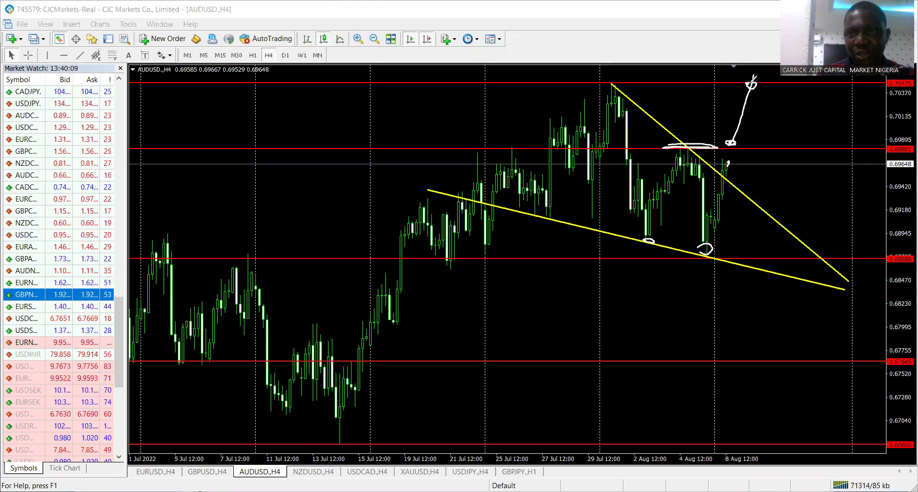
key("ctrl+z")
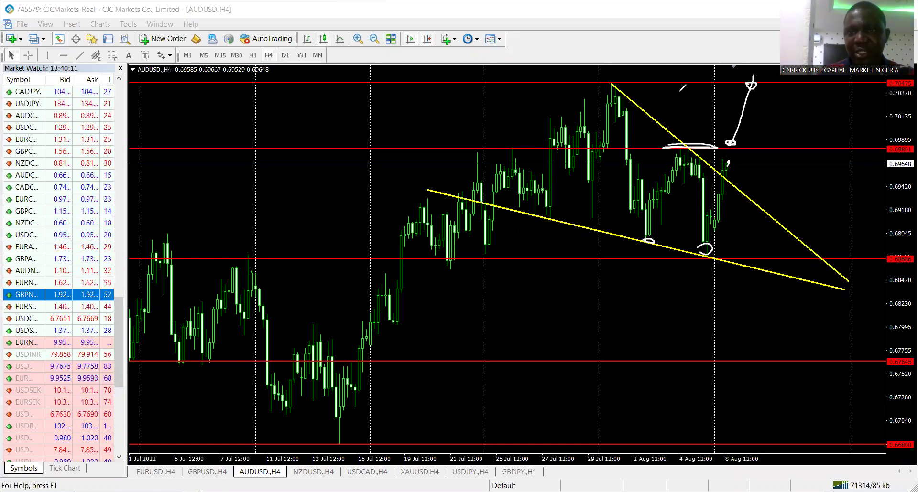
Sketch the double-bottom path down from the 0.7047 high, with drop and breakout alternatives at the target, and clear the sketches.
mouse_move(612, 83)
left_mouse_down()
mouse_move(646, 193)
mouse_move(694, 162)
mouse_move(712, 247)
mouse_move(750, 99)
left_mouse_up()
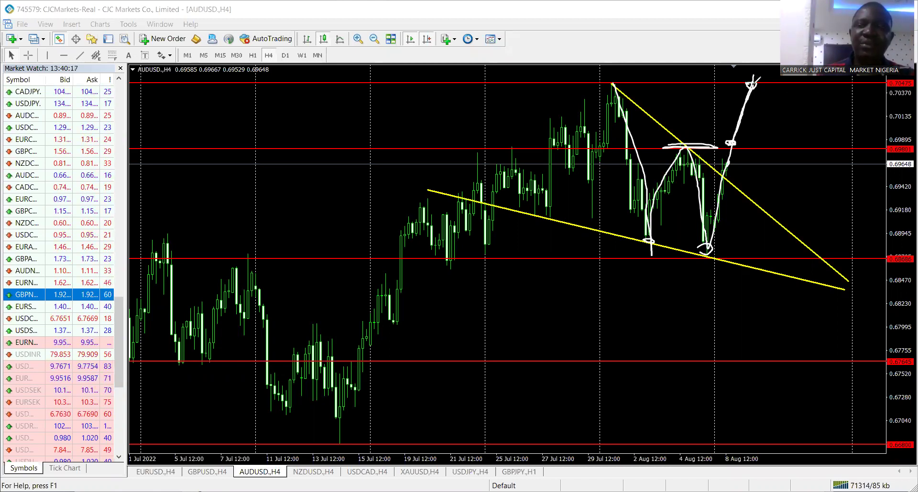
mouse_move(754, 75)
left_mouse_down()
mouse_move(774, 177)
mouse_move(773, 143)
left_mouse_up()
key("ctrl+z")
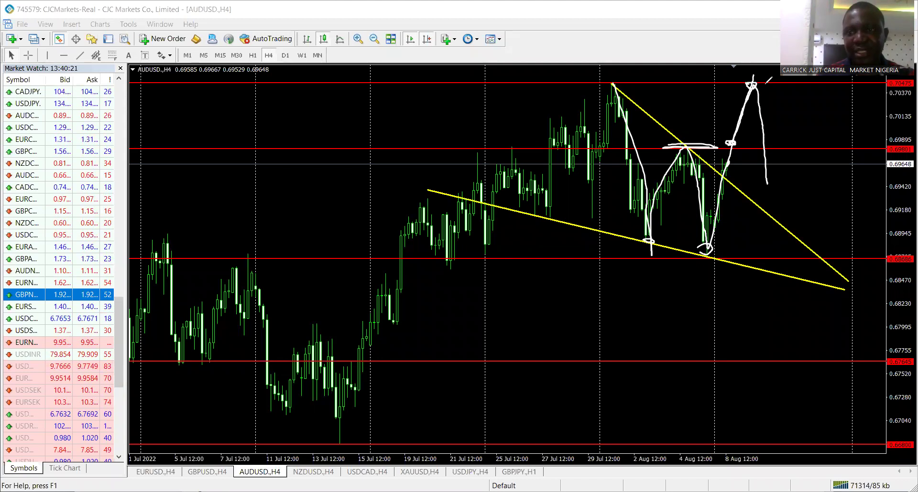
left_click_drag(758, 77, 780, 1)
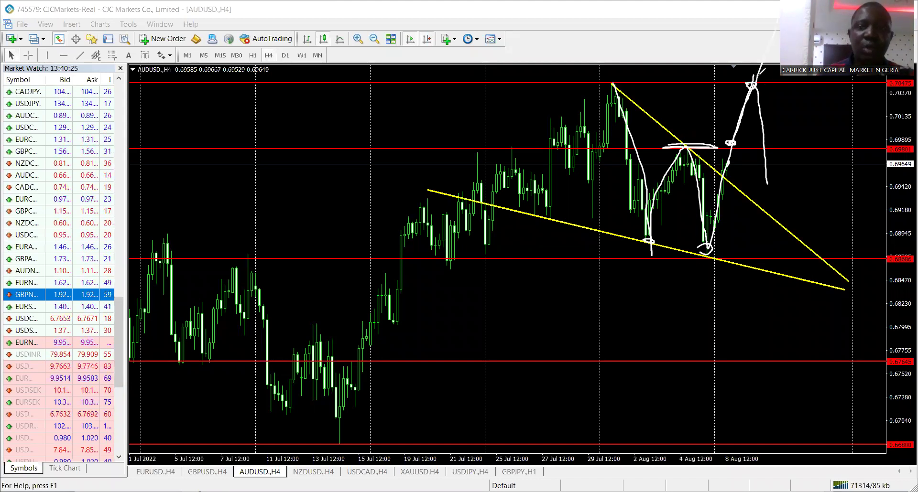
key("e")
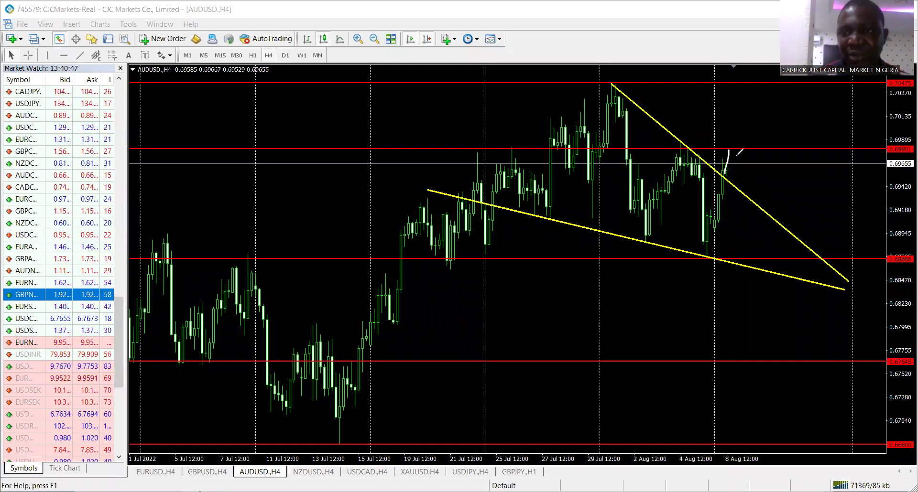
Sketch a pullback from 0.6980 to the falling trendline with a rebound, plus a direct rise above 0.7047, and clear the sketches.
left_click_drag(750, 194, 760, 120)
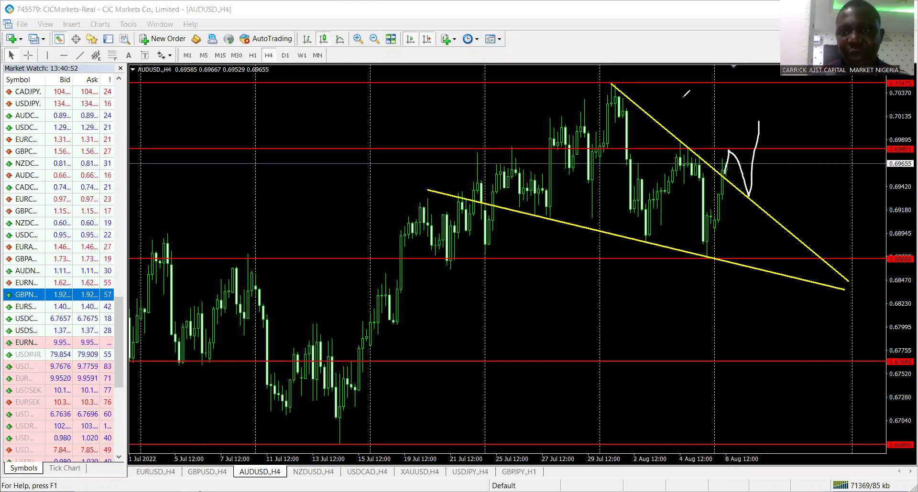
left_click_drag(732, 138, 775, 66)
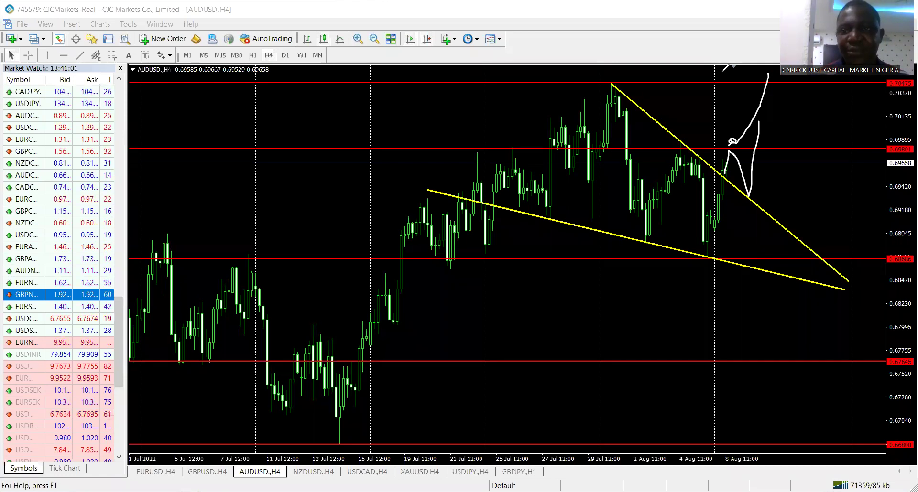
key("e")
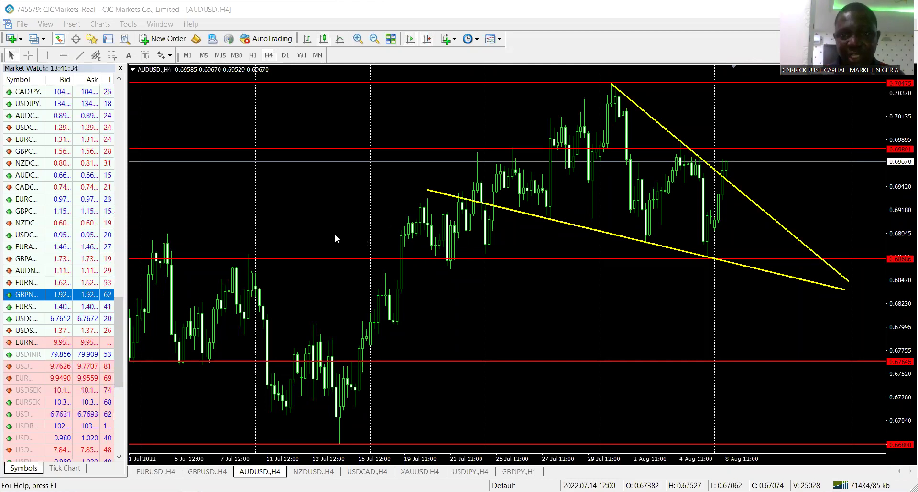
left_click_drag(334, 234, 538, 261)
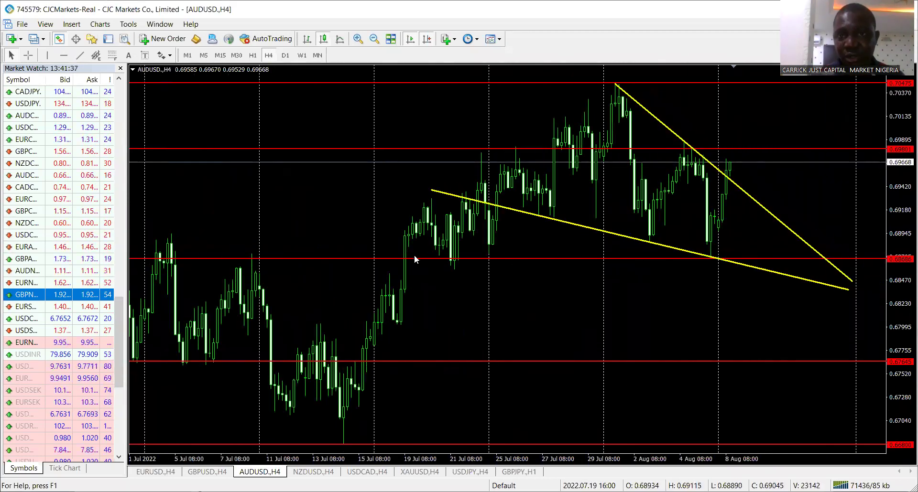
key("Right")
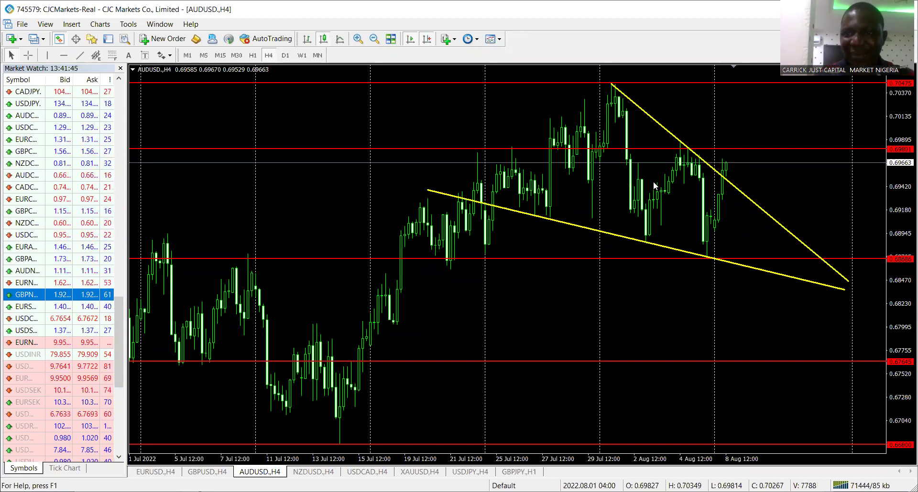
mouse_move(722, 172)
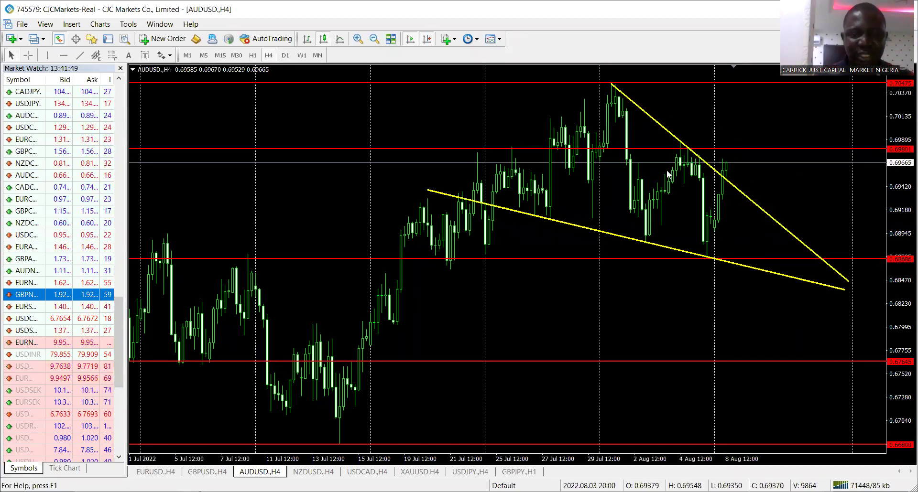
Open the NZDUSD chart on the weekly timeframe and enlarge the 2022 candles.
left_click(314, 472)
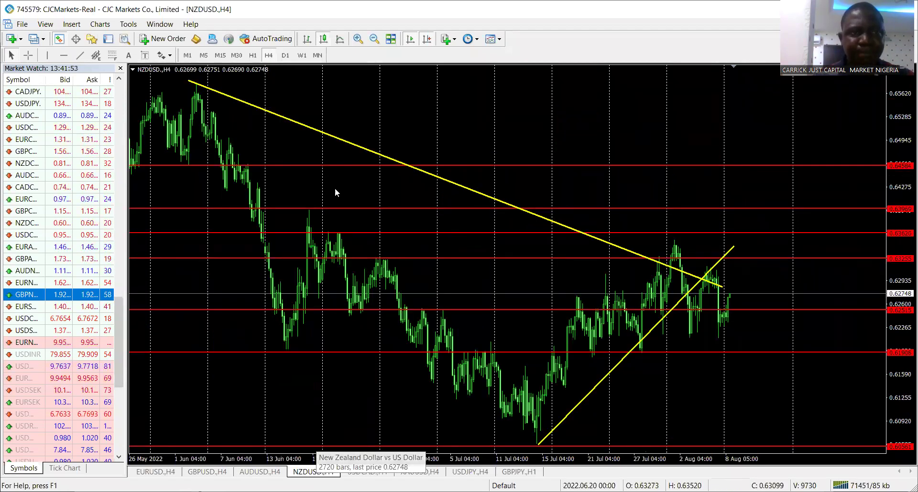
left_click(301, 56)
left_click(358, 38)
left_click(358, 39)
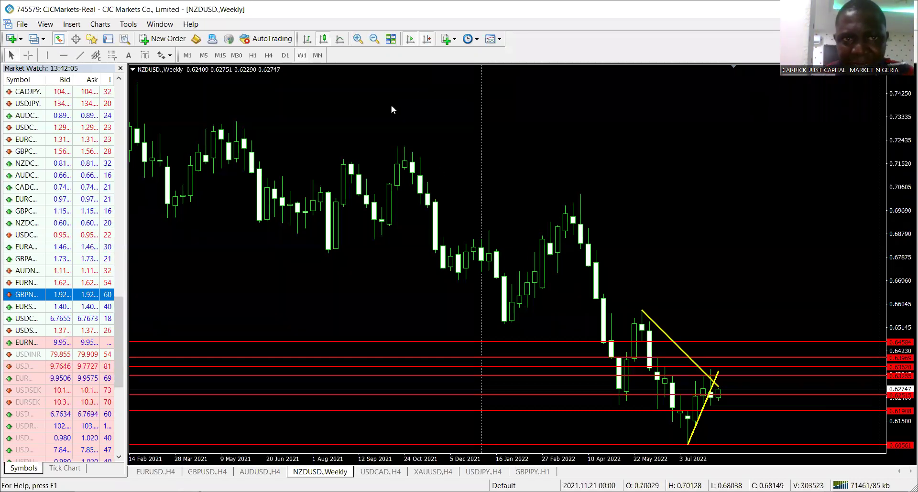
left_click(358, 39)
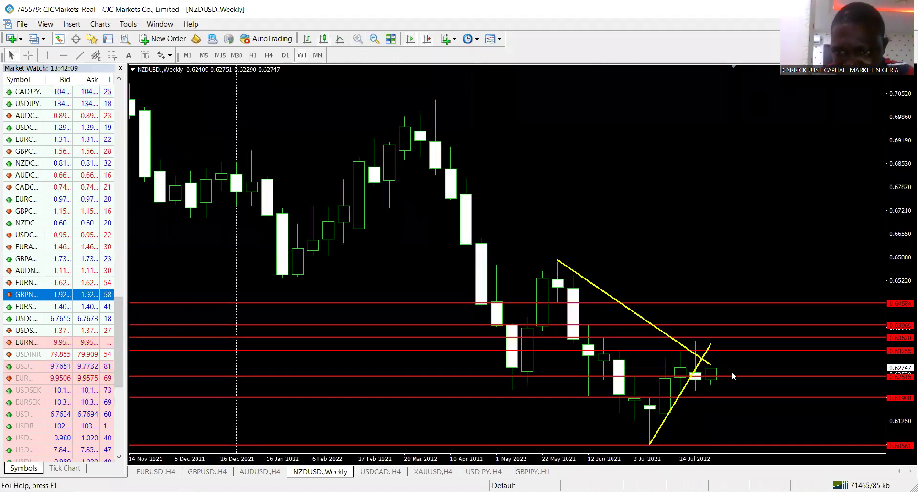
Reposition the support levels at about 0.6212 and 0.6145 and the nearest resistance at about 0.6351, deleting the redundant level just above it.
left_click_drag(735, 376, 722, 414)
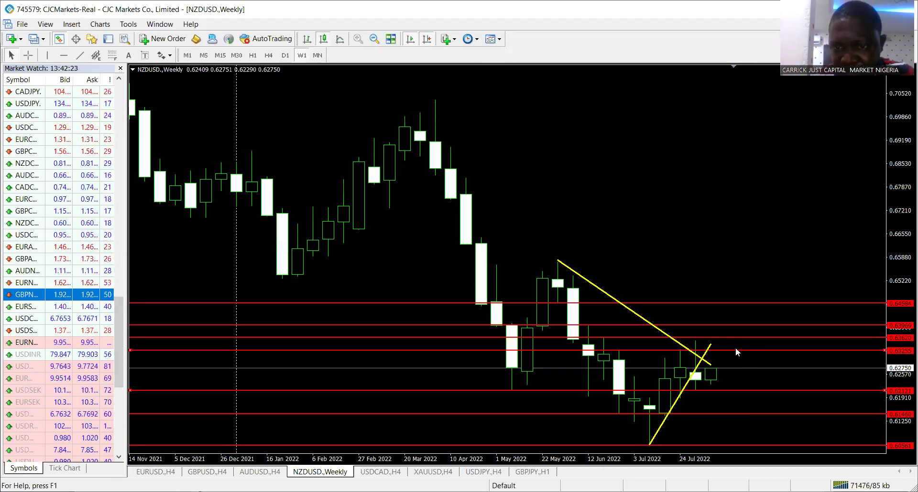
left_click_drag(737, 350, 726, 337)
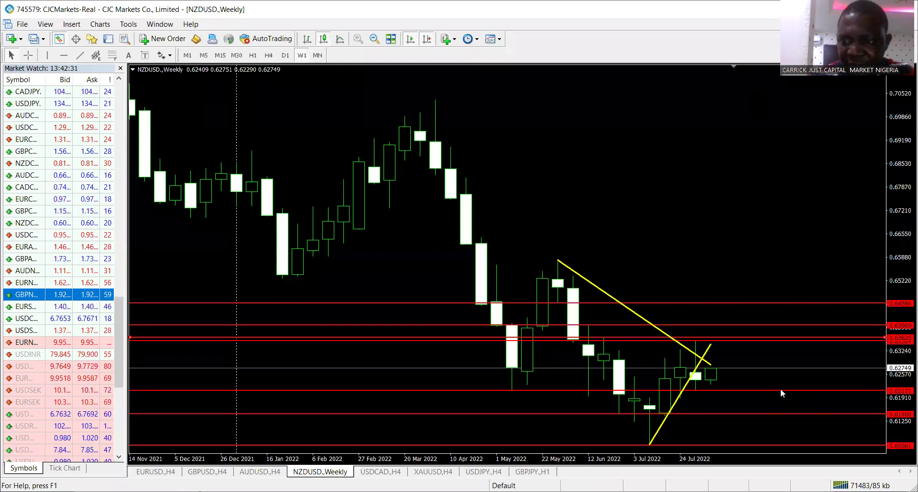
key("Delete")
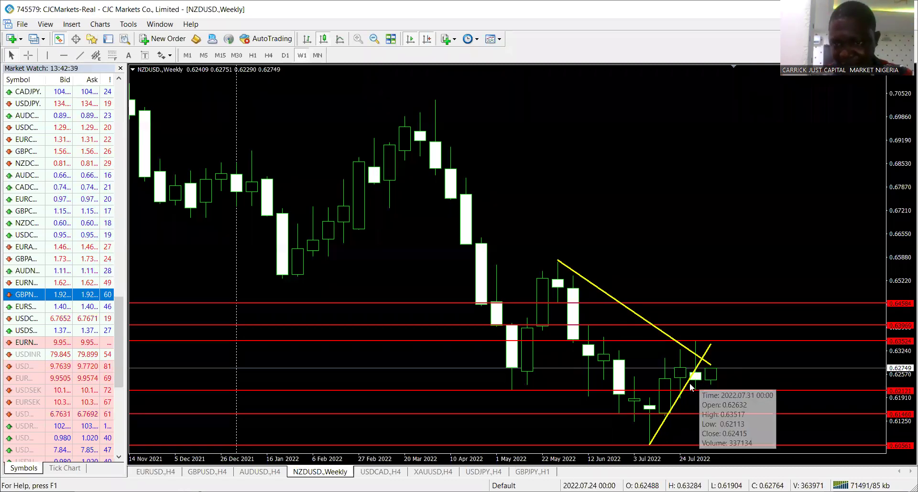
double_click(770, 342)
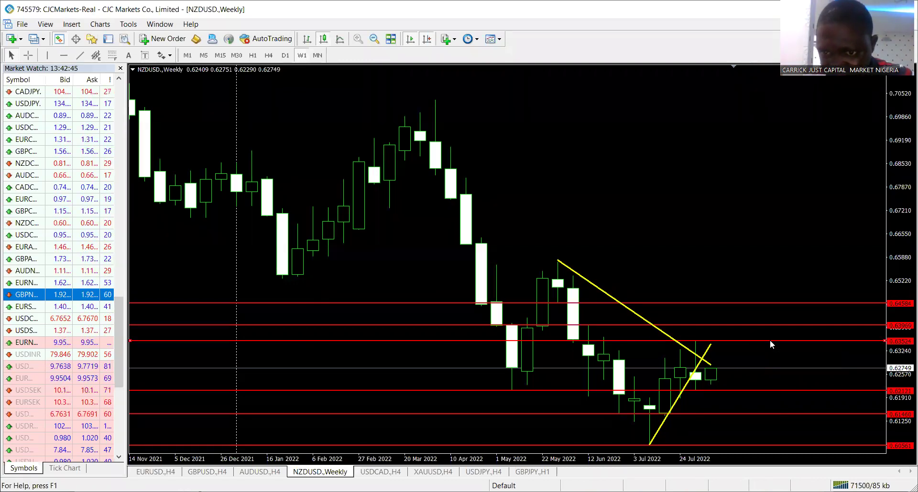
left_click_drag(770, 342, 769, 341)
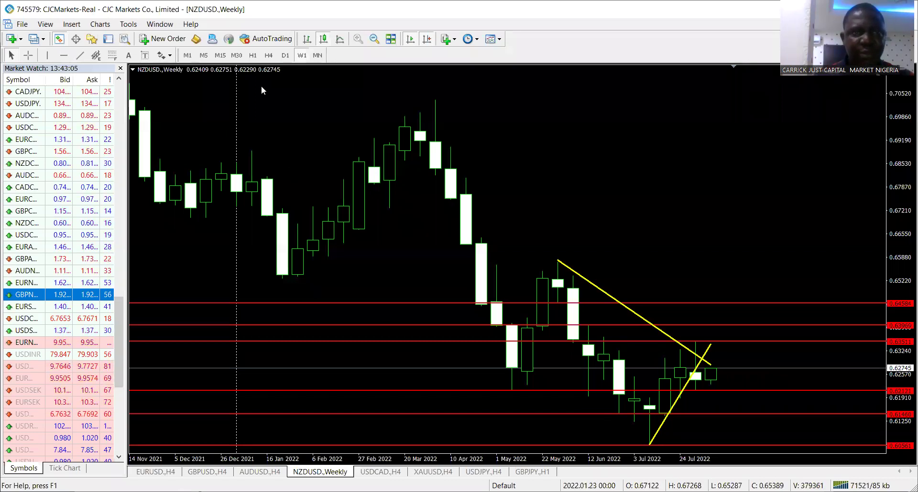
Return NZDUSD to the H4 timeframe and delete the old rising and falling trendlines.
left_click(266, 57)
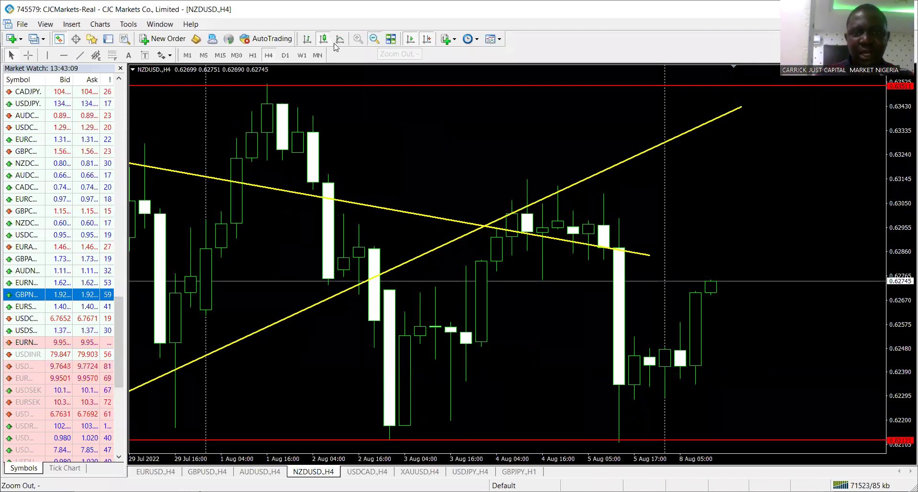
left_click(375, 38)
left_click(374, 39)
left_click(374, 39)
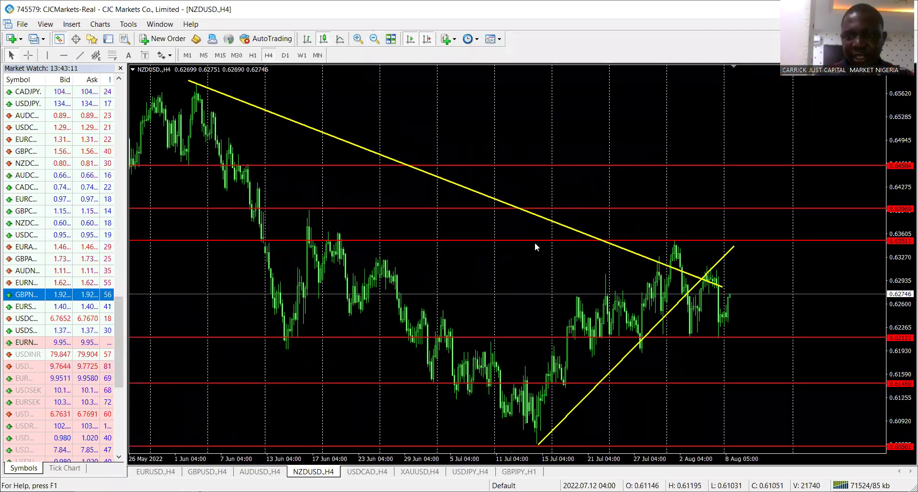
double_click(731, 252)
key("Delete")
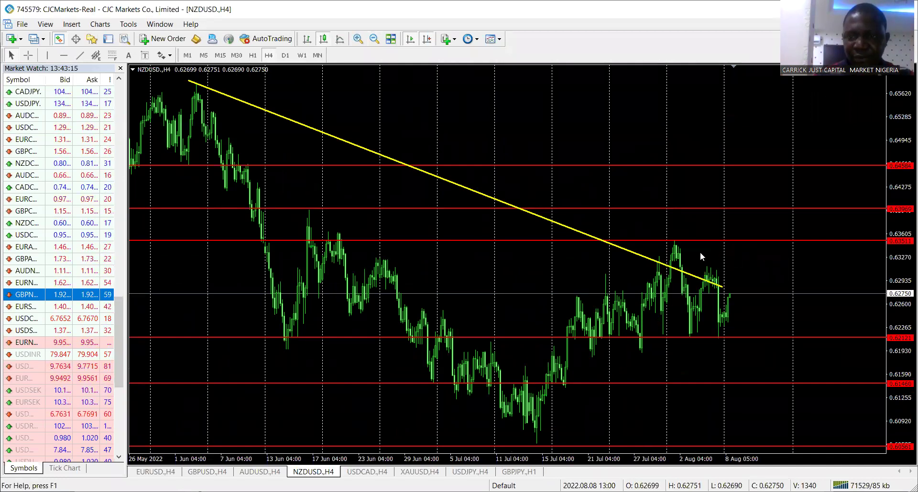
double_click(620, 248)
key("Delete")
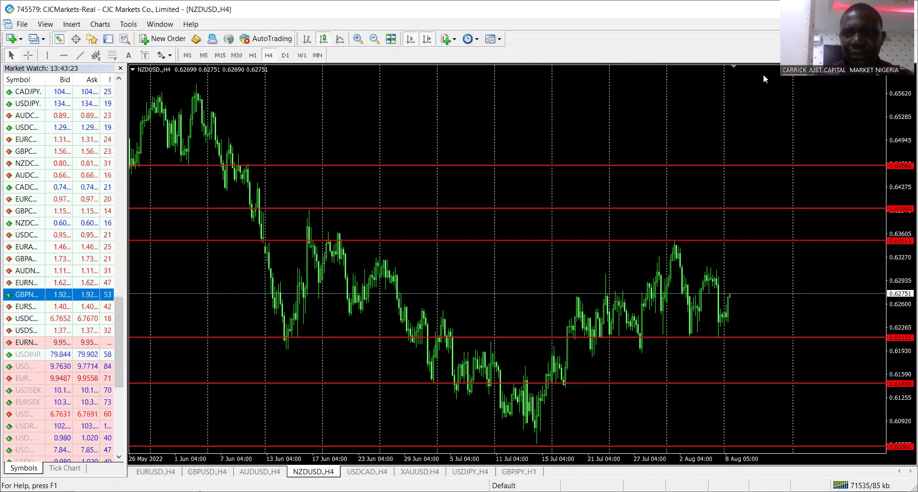
Mark the three recent highs, sketch a break below 0.6212 and a resistance line near 0.6274, and clear the sketches.
mouse_move(653, 264)
left_mouse_down()
mouse_move(722, 273)
mouse_move(669, 236)
left_mouse_up()
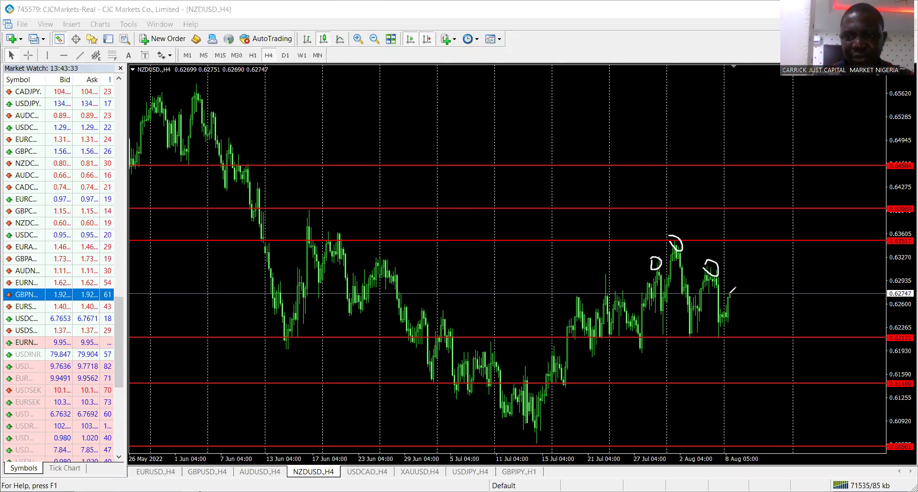
mouse_move(728, 295)
left_mouse_down()
mouse_move(724, 329)
mouse_move(632, 342)
mouse_move(736, 343)
left_mouse_up()
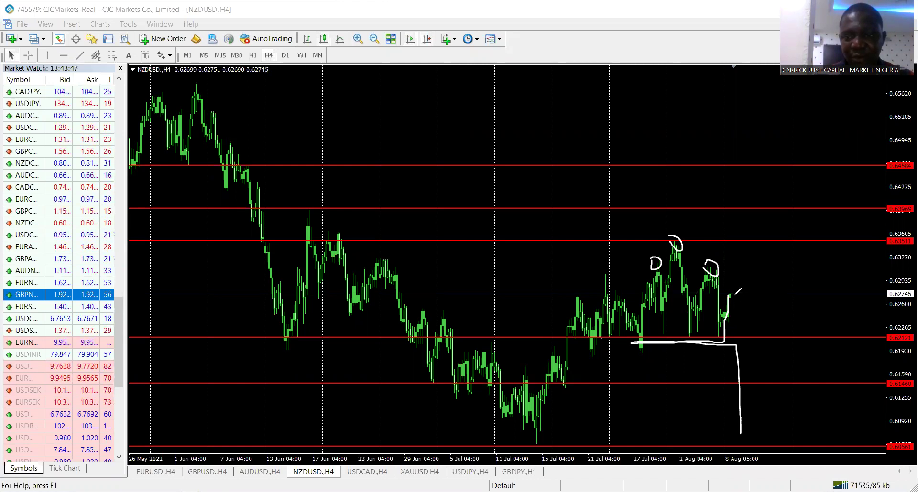
mouse_move(723, 292)
left_mouse_down()
mouse_move(662, 298)
mouse_move(731, 294)
left_mouse_up()
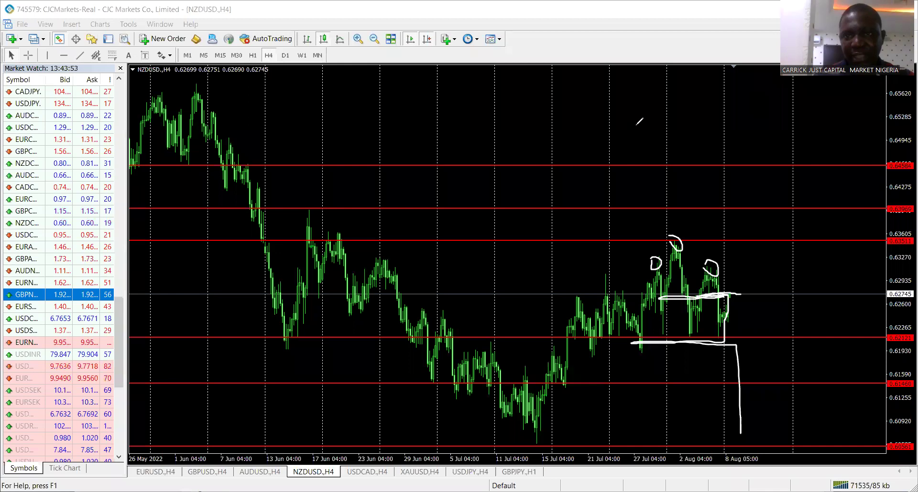
key("e")
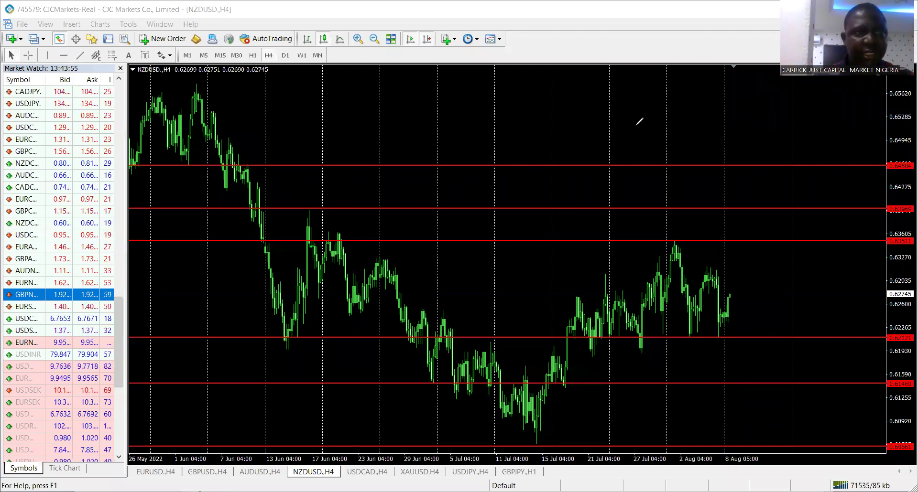
key("Escape")
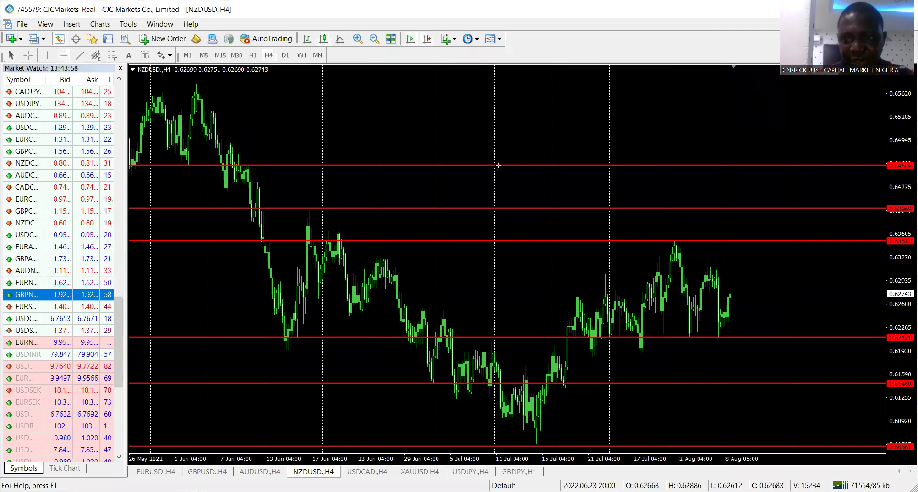
Add a horizontal level at about 0.6274 and draw a falling trendline from the early August high across the lower high.
left_click(708, 295)
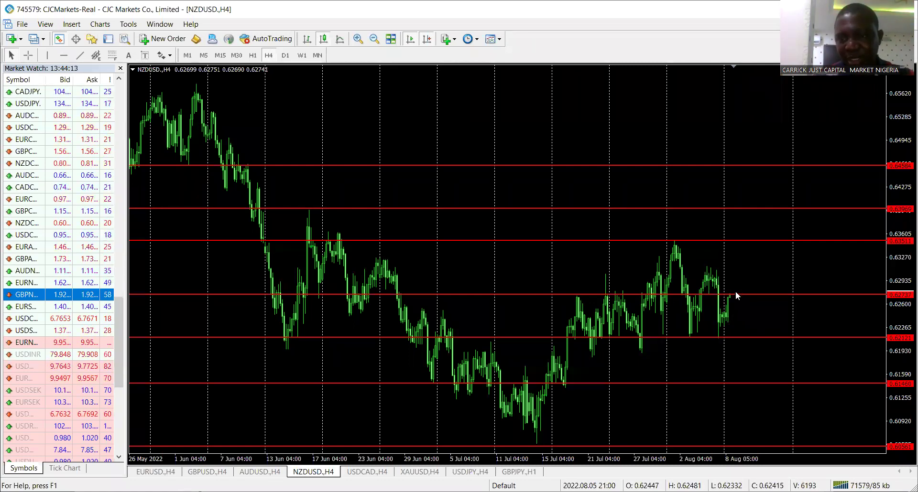
mouse_move(732, 296)
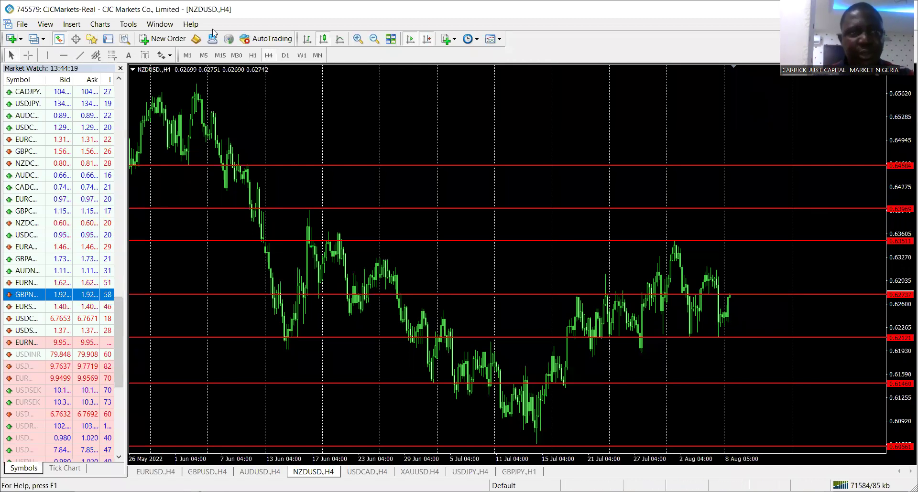
left_click(80, 56)
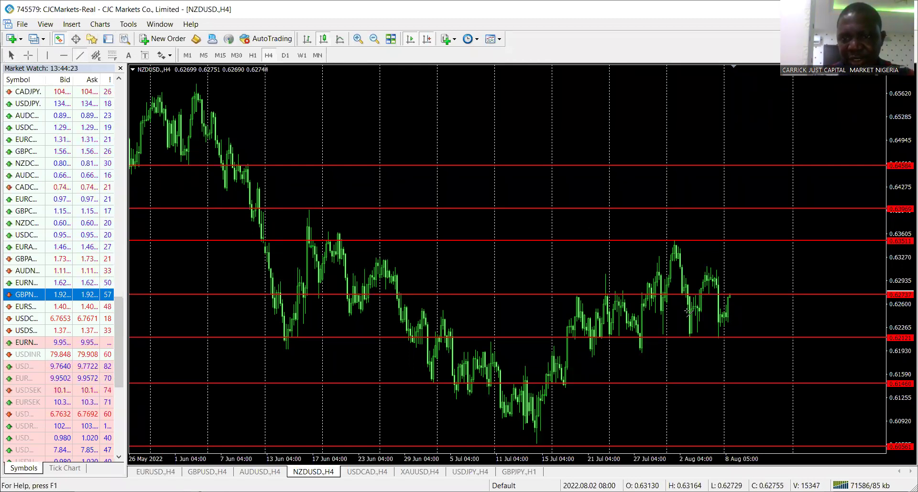
mouse_move(675, 241)
left_mouse_down()
mouse_move(789, 353)
mouse_move(811, 338)
mouse_move(825, 345)
left_mouse_up()
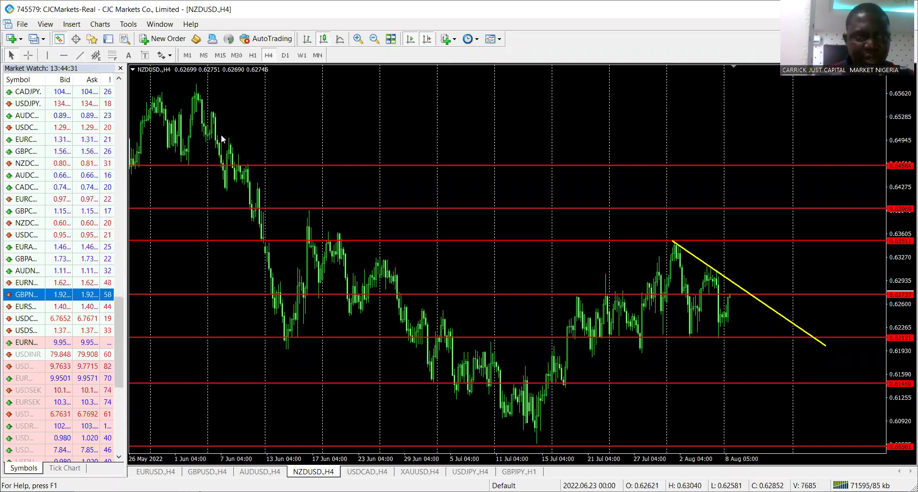
Draw a rising support trendline beneath the late July lows and shorten the falling trendline so both meet near 0.6230.
left_click(78, 56)
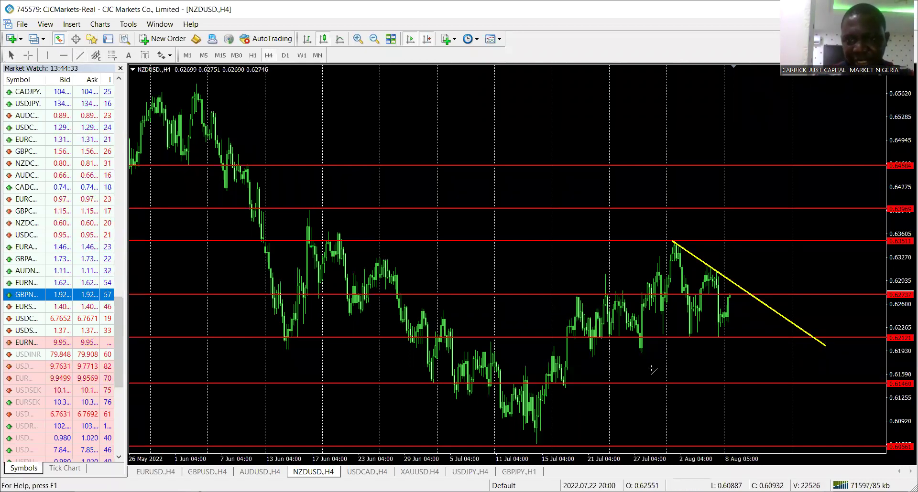
left_click_drag(592, 361, 808, 321)
left_click_drag(807, 324, 793, 326)
double_click(825, 346)
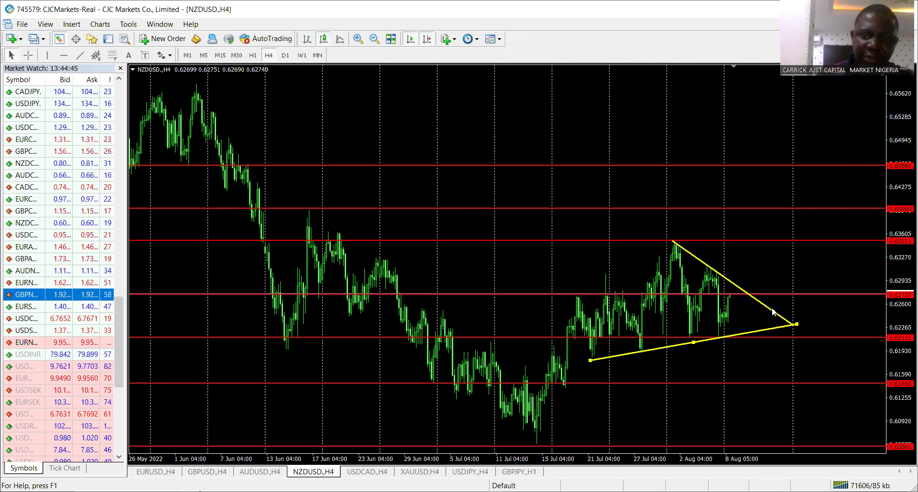
left_click_drag(590, 361, 588, 360)
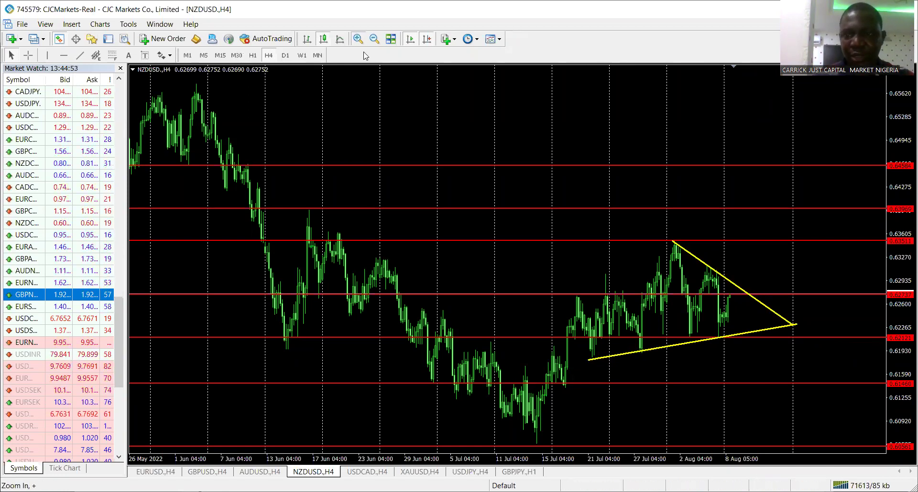
left_click(357, 39)
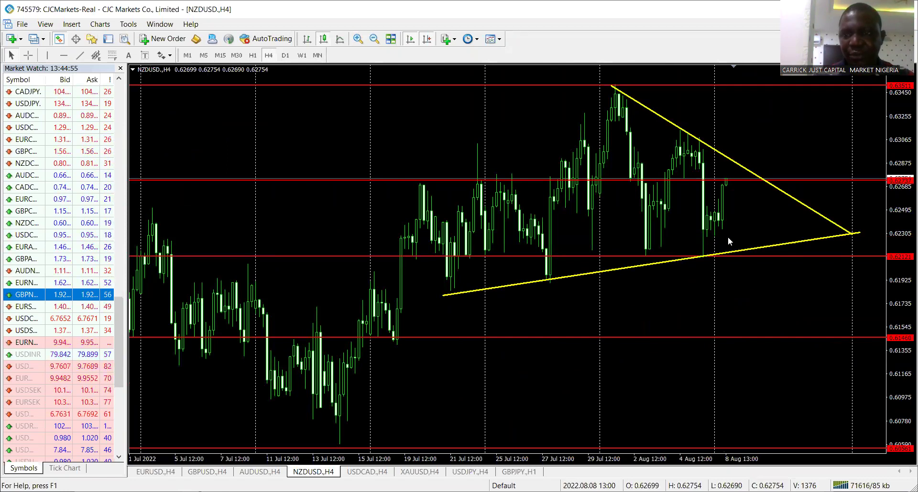
Sketch upward and downward NZDUSD breakout paths to about 0.6351 and 0.6060, plus a rejection from the falling trendline, and clear the sketches.
left_click_drag(693, 216, 642, 229)
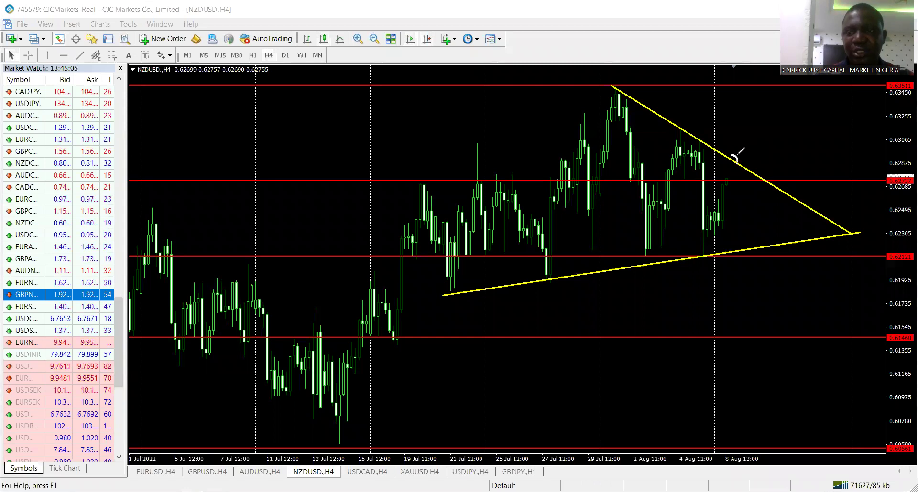
left_click_drag(734, 154, 734, 158)
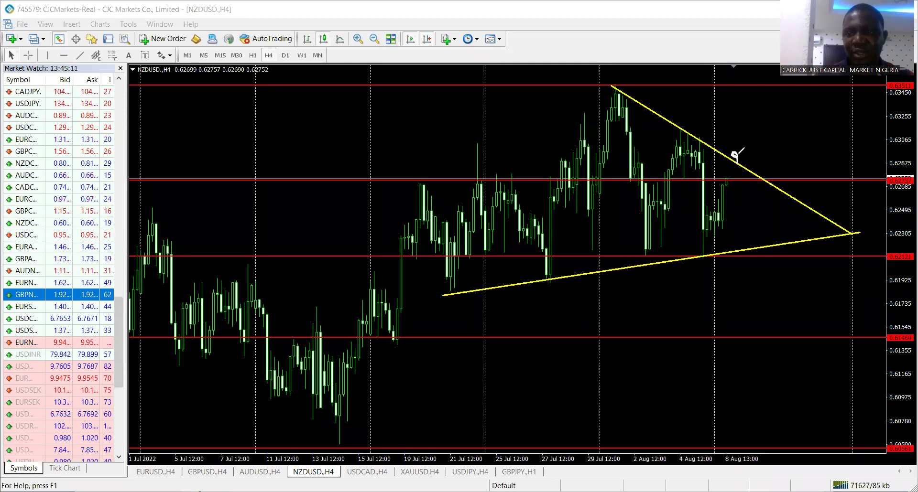
left_click_drag(727, 178, 754, 79)
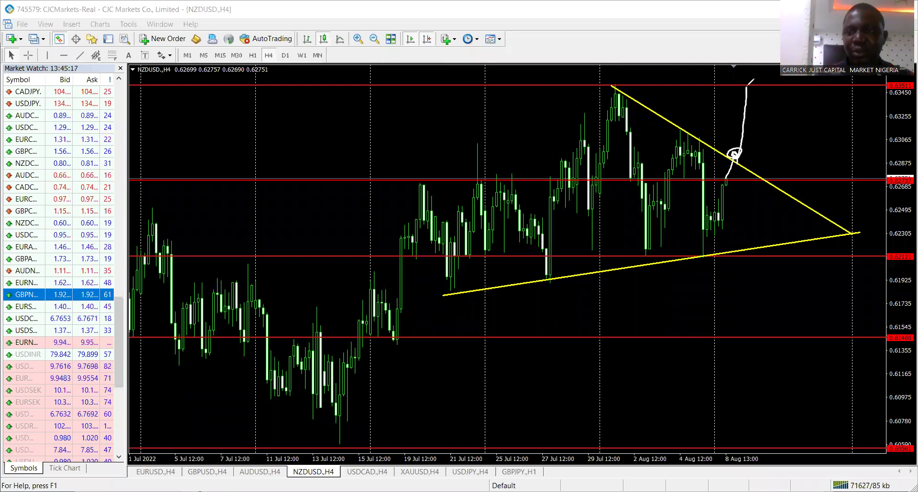
key("ctrl+z")
mouse_move(732, 170)
left_mouse_down()
mouse_move(726, 178)
mouse_move(741, 161)
mouse_move(751, 239)
mouse_move(759, 240)
mouse_move(766, 432)
left_mouse_up()
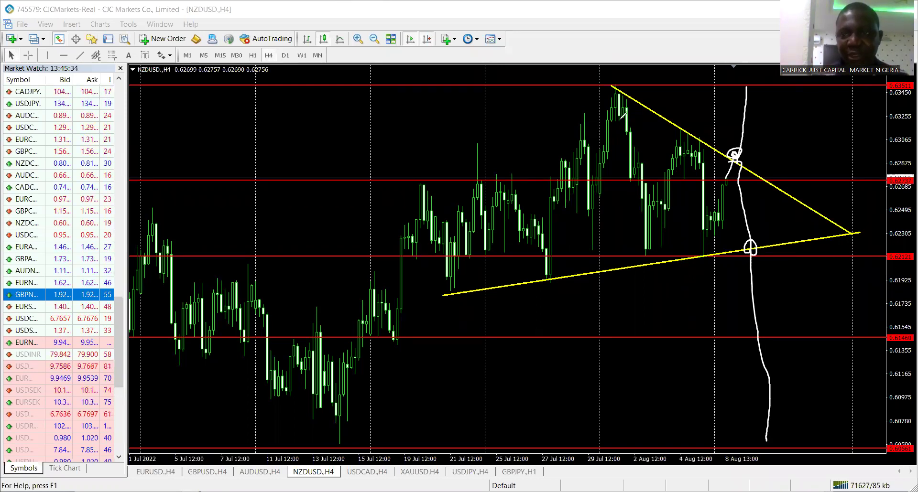
key("Escape")
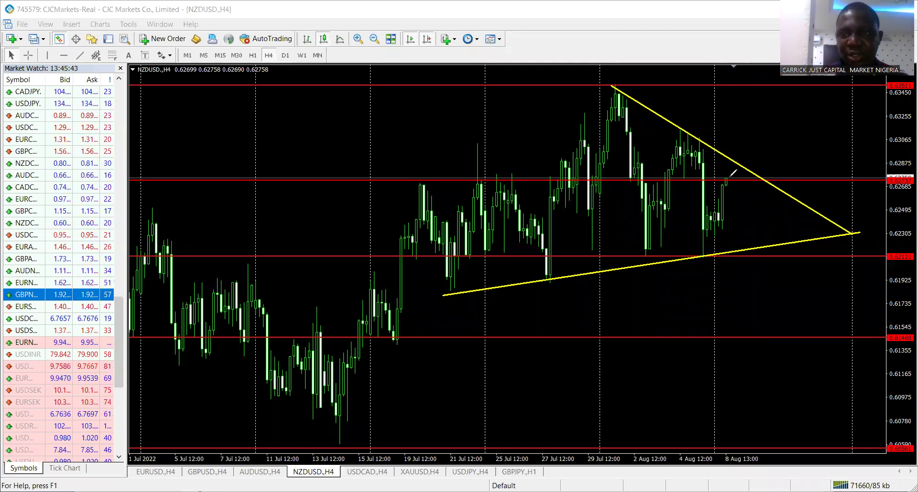
left_click_drag(730, 142, 760, 256)
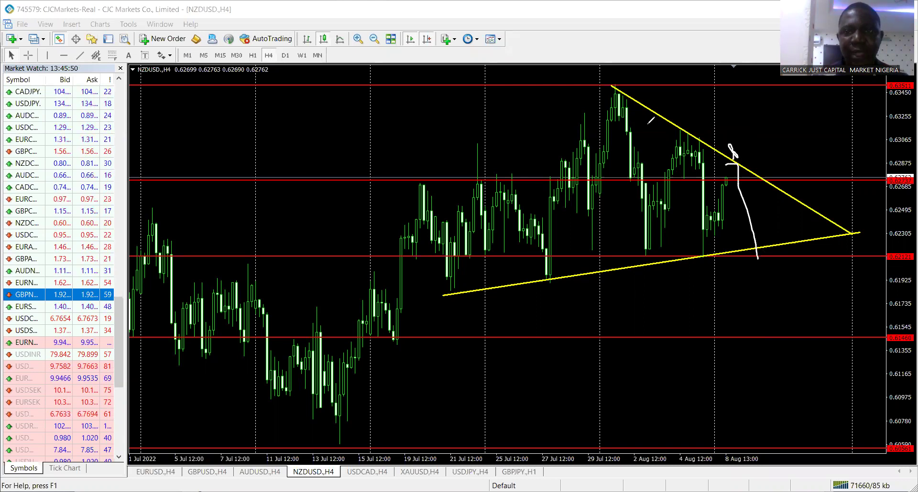
key("e")
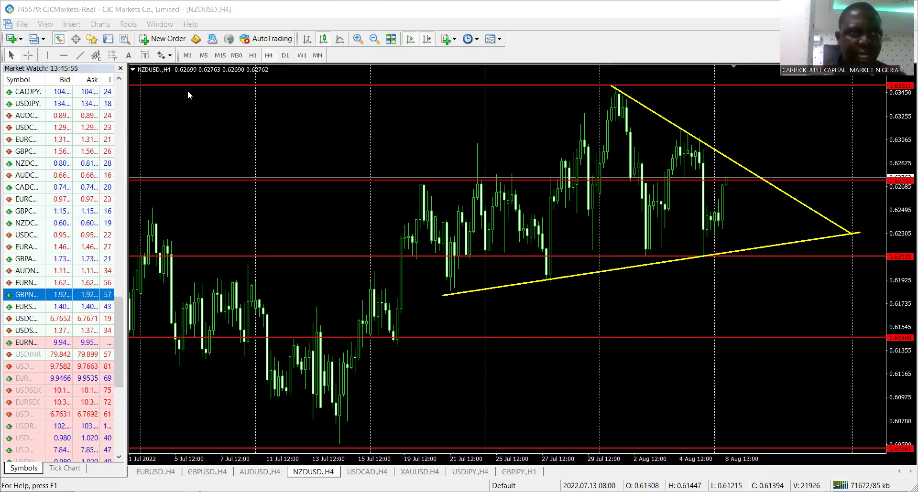
Measure the triangle's height from the early August high to the rising support and project a similar distance downward from the support line.
left_click(28, 55)
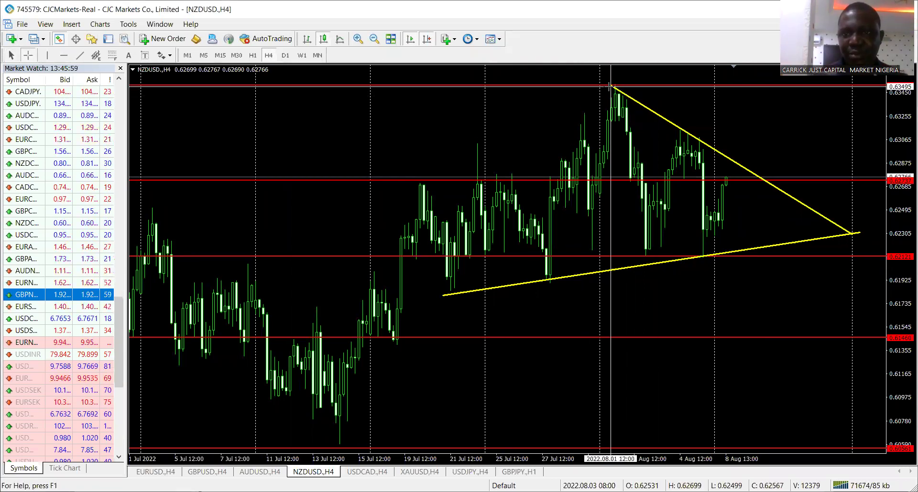
mouse_move(615, 88)
left_mouse_down()
mouse_move(606, 262)
mouse_move(616, 270)
left_mouse_up()
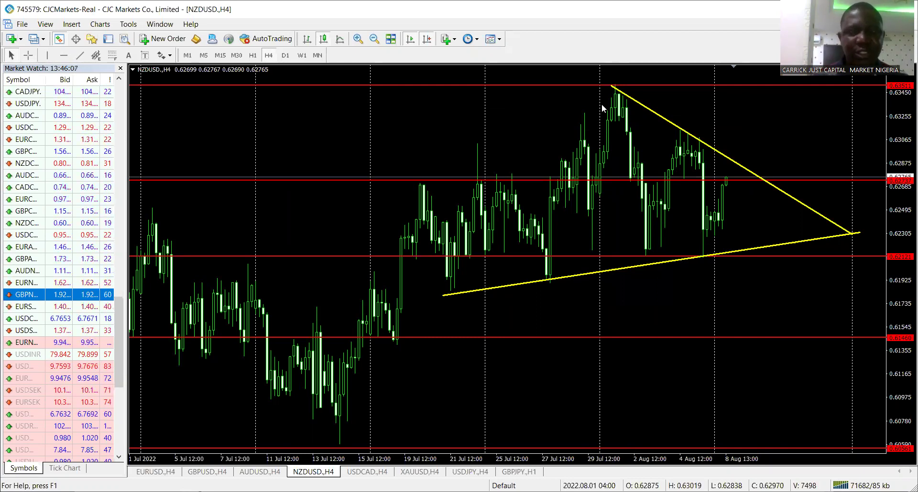
left_click(32, 56)
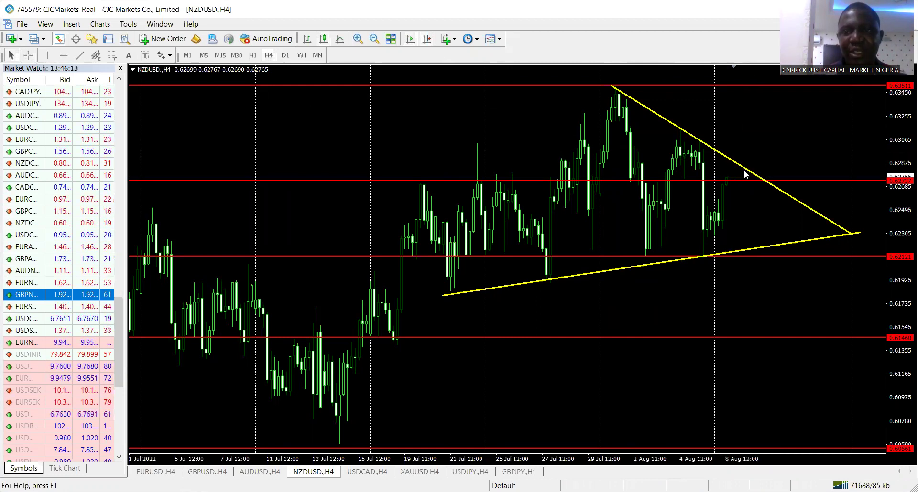
left_click(27, 56)
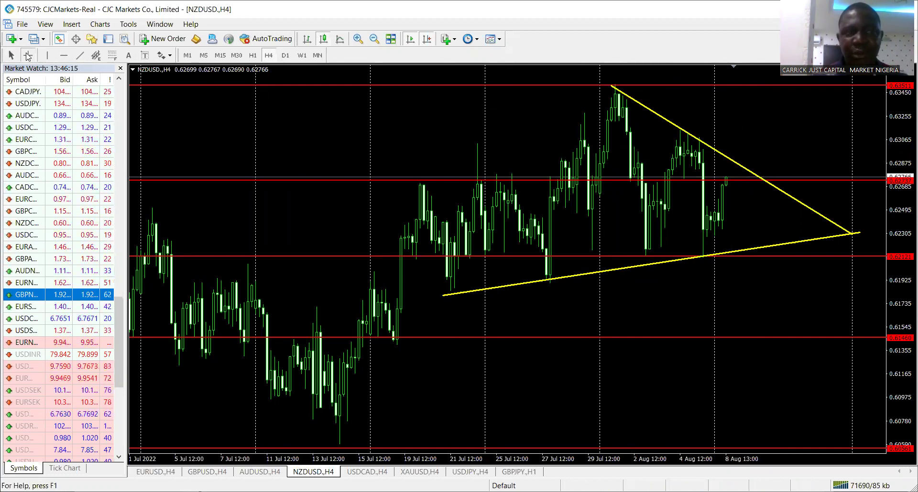
left_click_drag(754, 252, 749, 444)
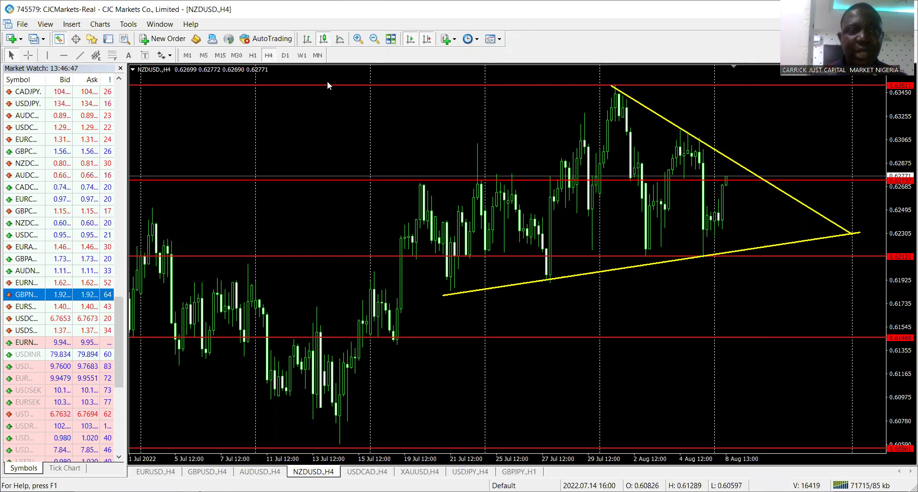
Show USDCAD on the weekly timeframe and move the two nearby levels to the last full candle's high, about 1.2983, and low, about 1.2767.
left_click(367, 472)
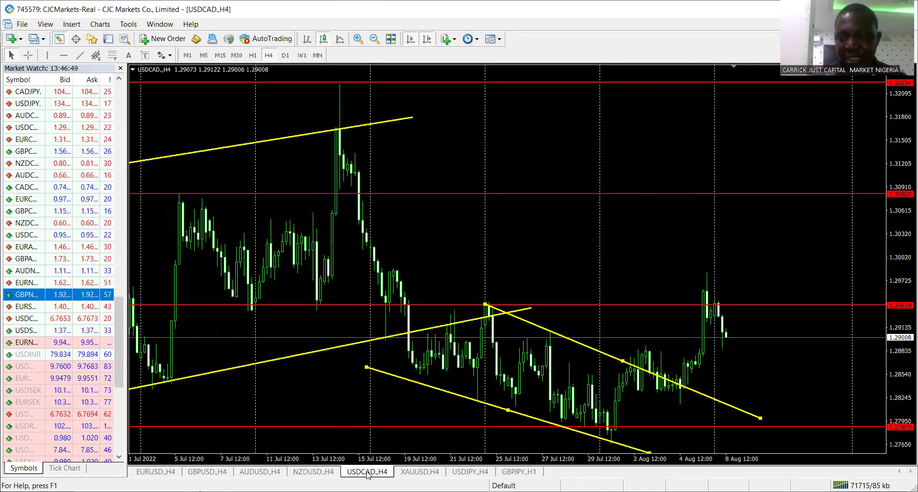
left_click(301, 55)
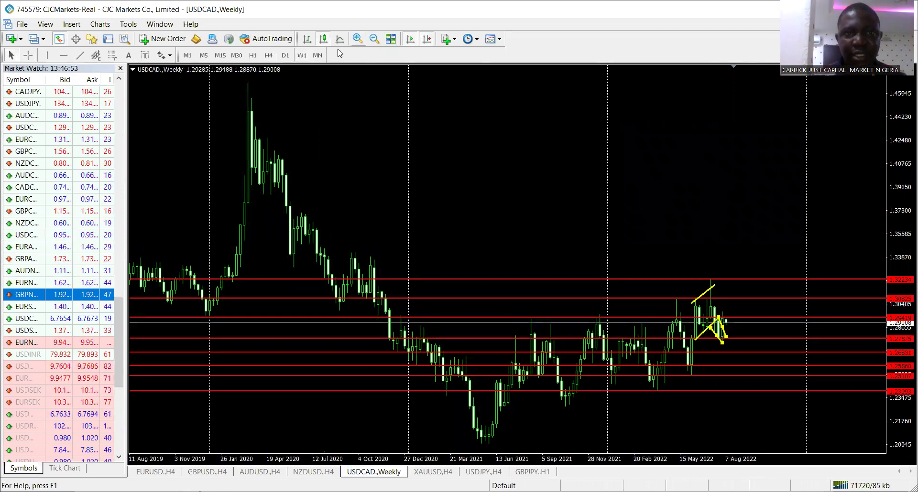
key("plus")
key("plus")
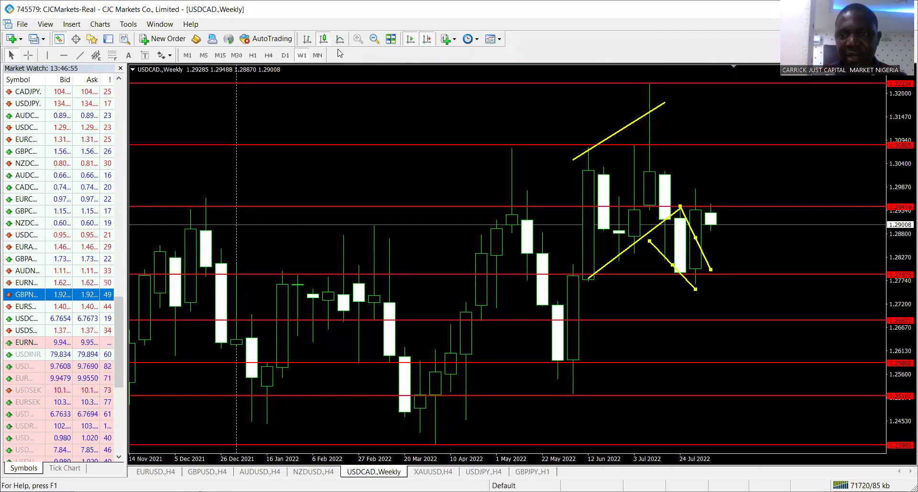
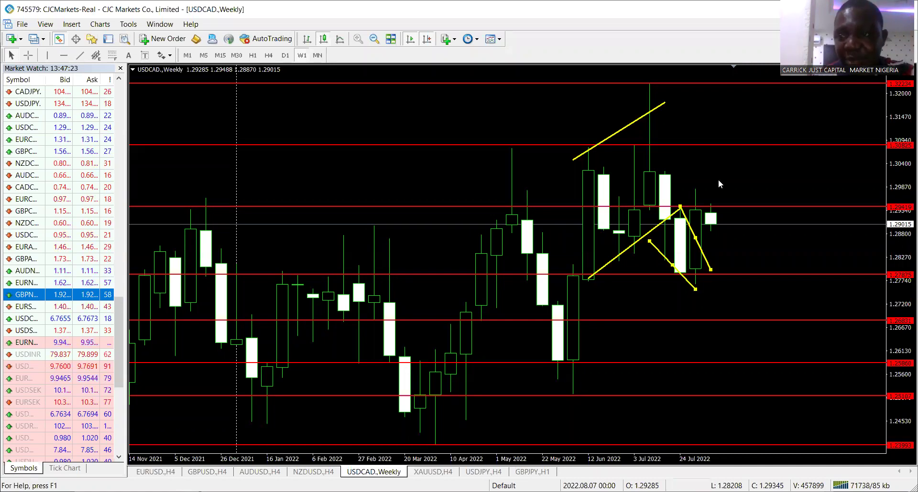
left_click_drag(725, 207, 740, 188)
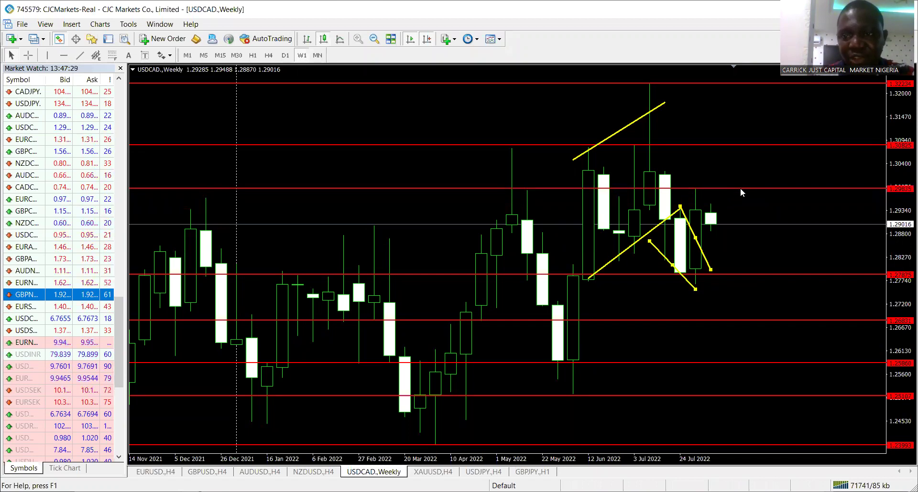
left_click_drag(728, 273, 728, 282)
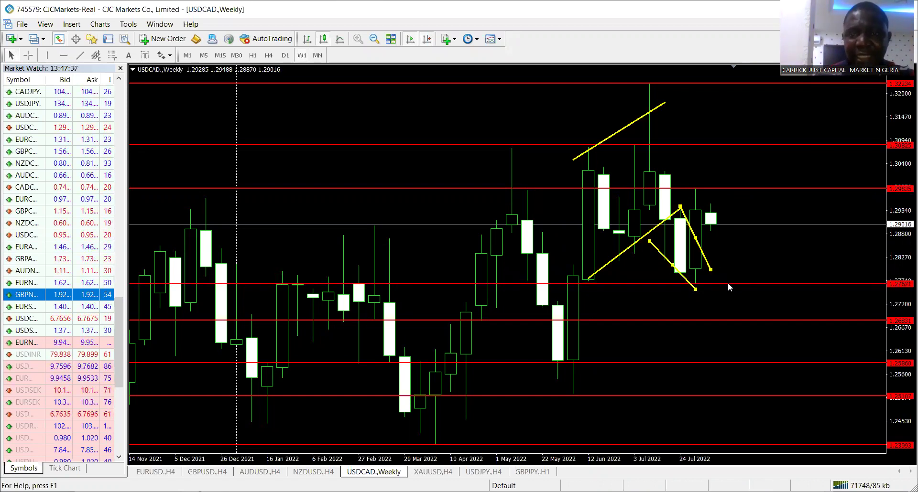
Add a horizontal level between the two adjusted levels and position it at about 1.2876.
left_click(63, 56)
left_click(371, 232)
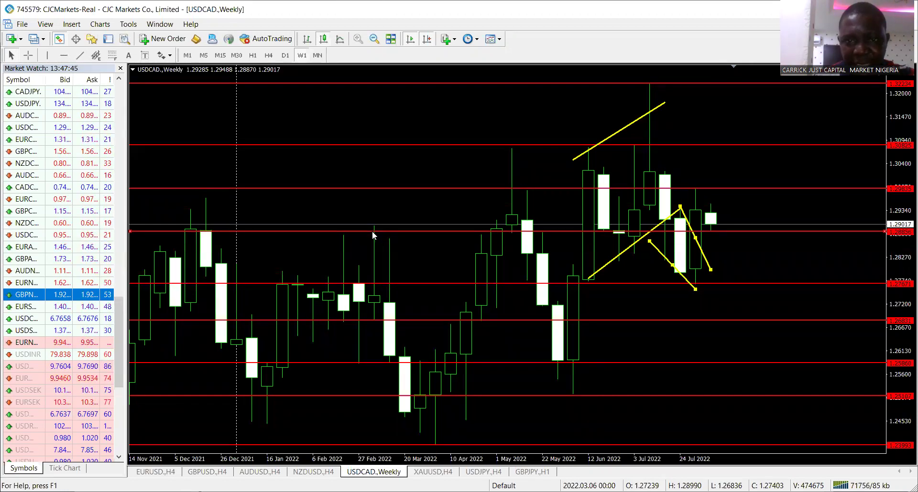
left_click_drag(372, 232, 373, 235)
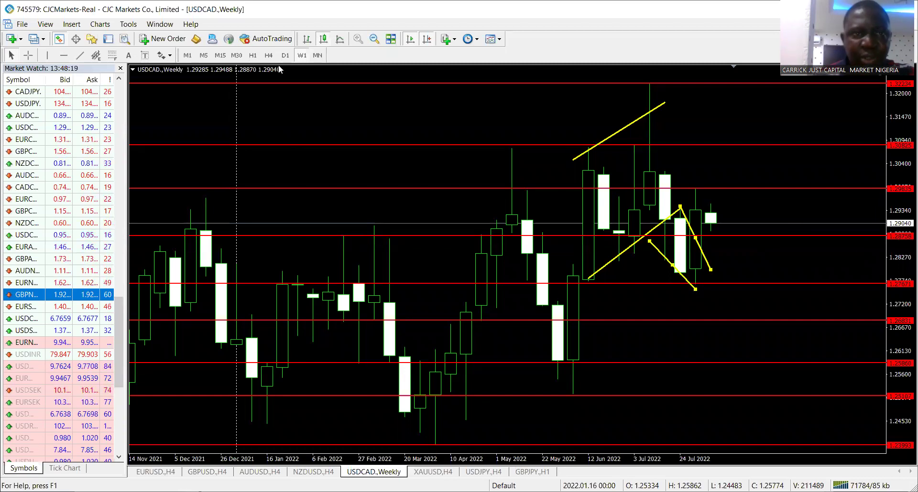
Return USDCAD to the H4 timeframe and delete the old falling and rising channel trendlines.
left_click(269, 56)
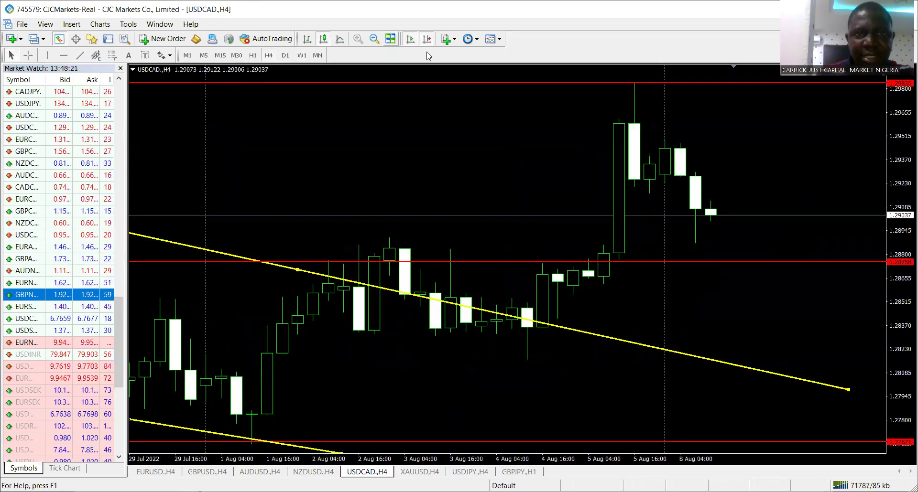
left_click(375, 39)
left_click(374, 39)
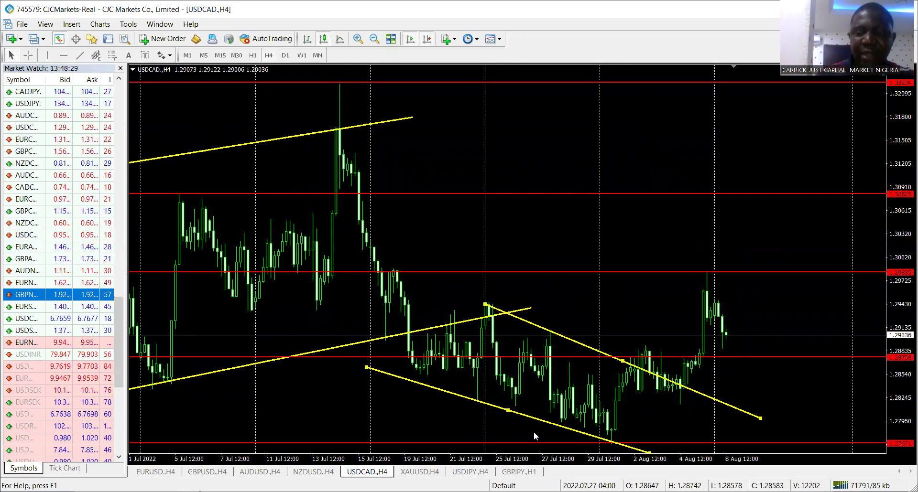
key("Delete")
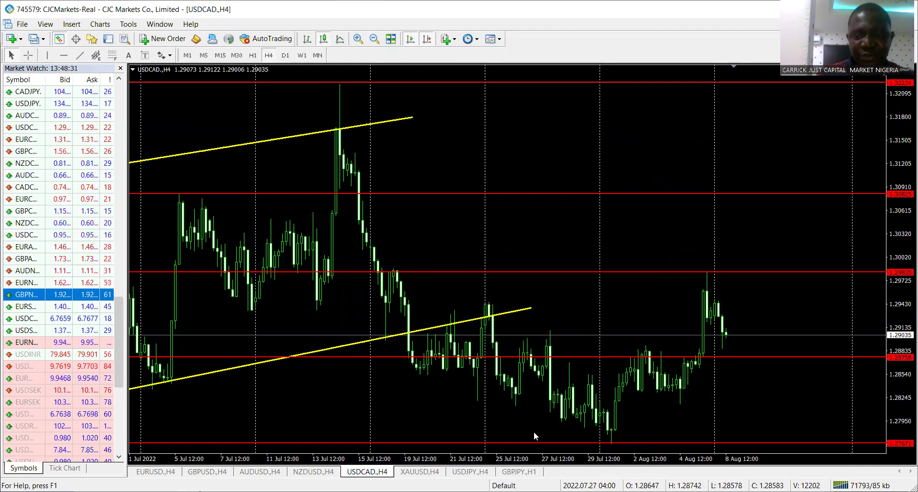
double_click(357, 342)
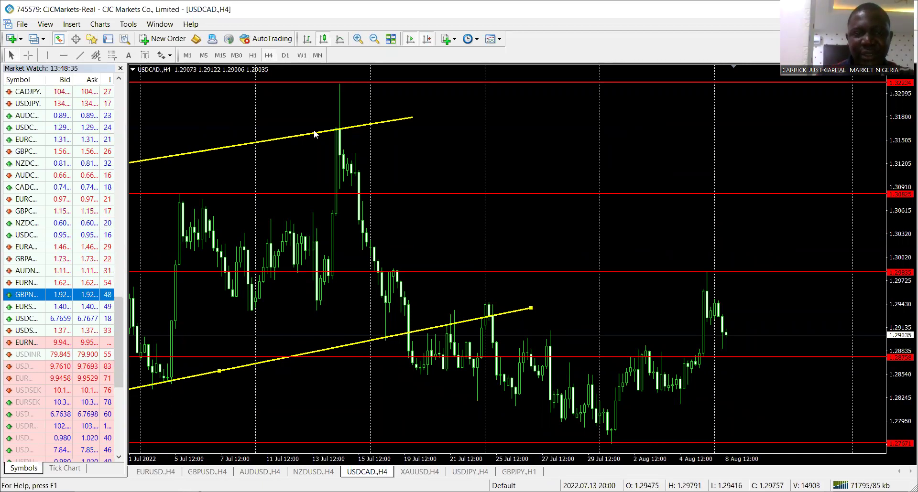
key("Delete")
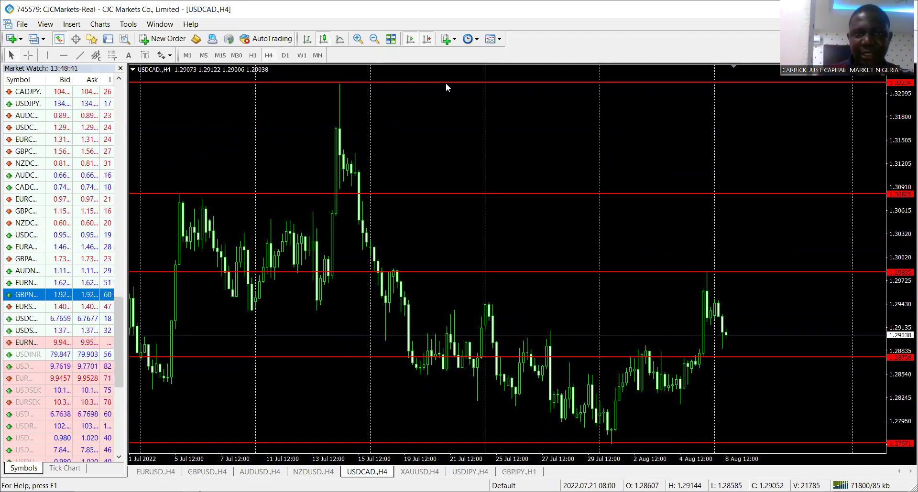
Draw a falling trendline from the mid-July high near 1.3223 across the early August high near 1.2983.
key("minus")
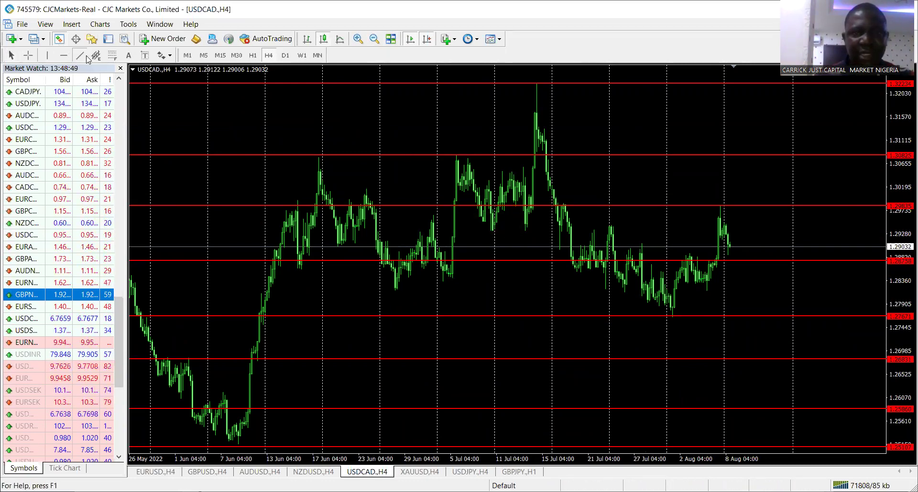
left_click_drag(537, 84, 860, 296)
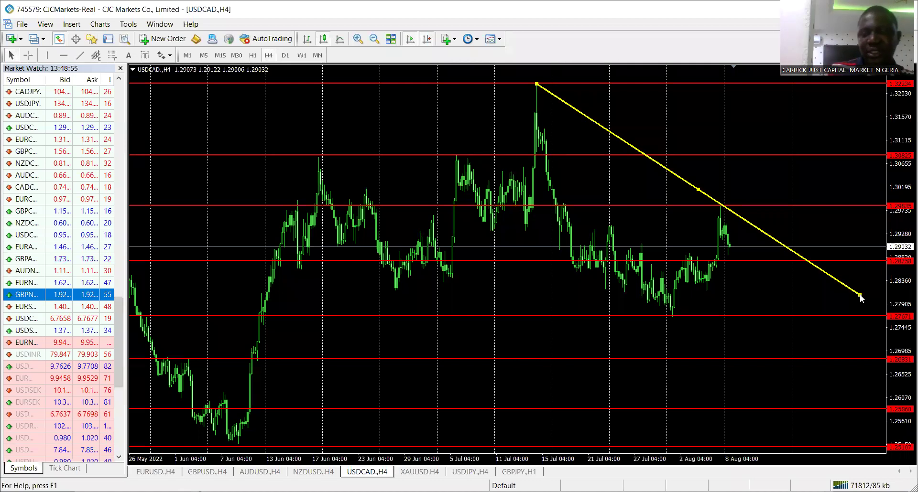
left_click(860, 296)
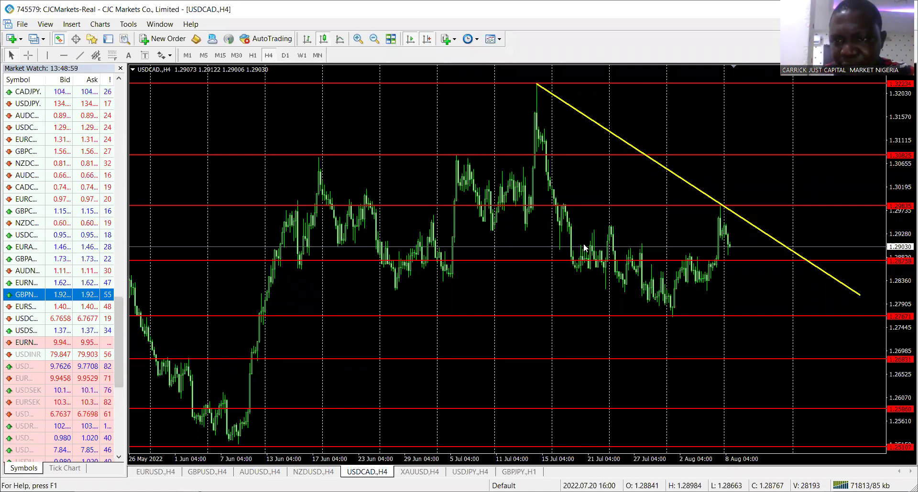
Draw a smaller falling channel over the late July highs and lows, and shift its lower line to fit the lows.
left_click(65, 56)
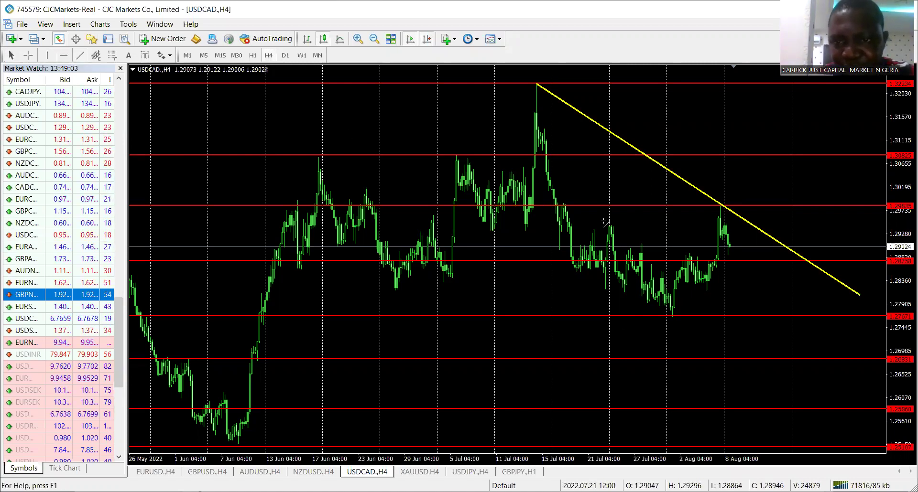
left_click_drag(605, 223, 782, 291)
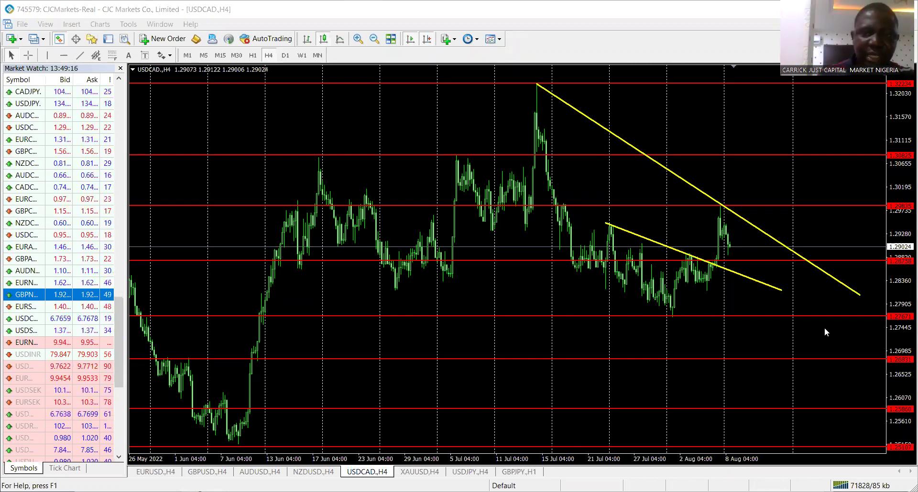
left_click(80, 55)
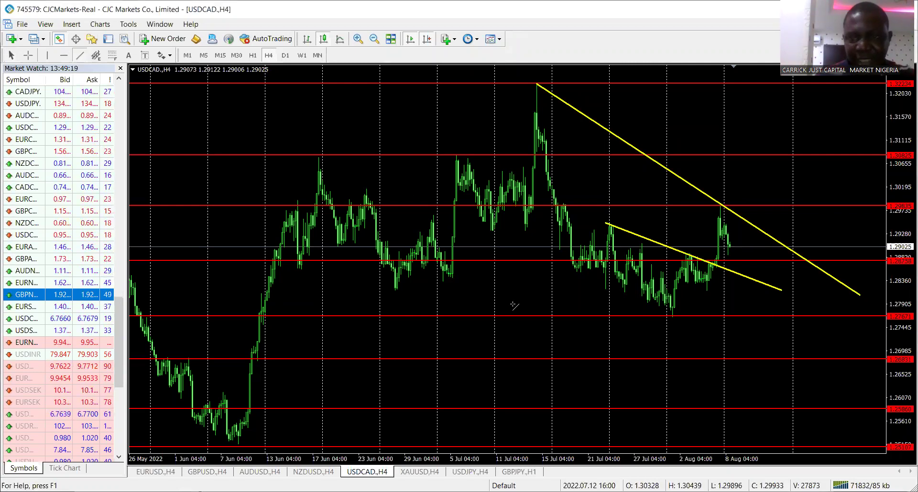
left_click_drag(574, 270, 705, 325)
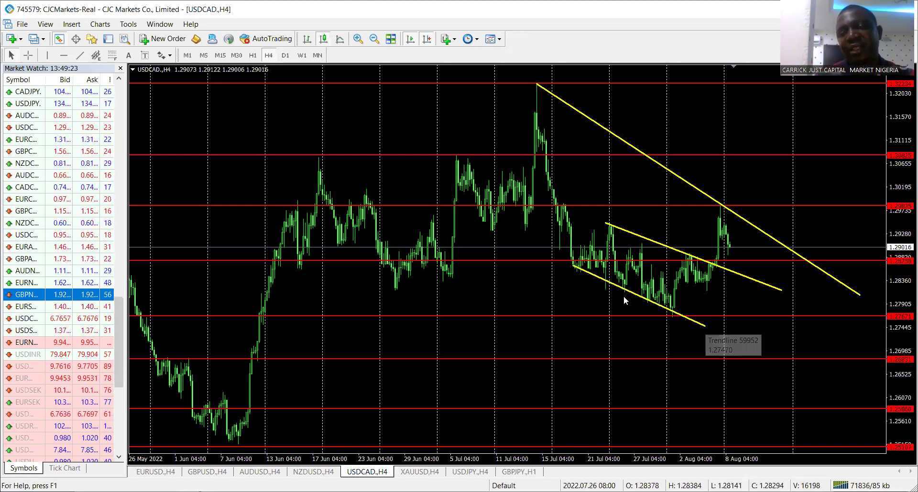
left_click_drag(628, 292, 629, 294)
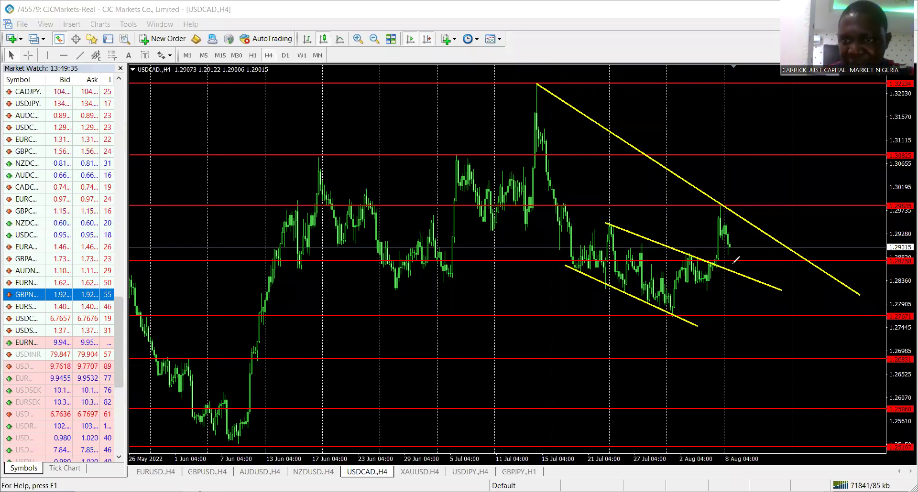
Circle the retest area near 1.2876 and sketch a bounce through the falling trendline, continuing upward past 1.3223.
mouse_move(738, 268)
left_mouse_down()
mouse_move(731, 260)
mouse_move(744, 262)
mouse_move(730, 266)
mouse_move(759, 231)
mouse_move(761, 186)
left_mouse_up()
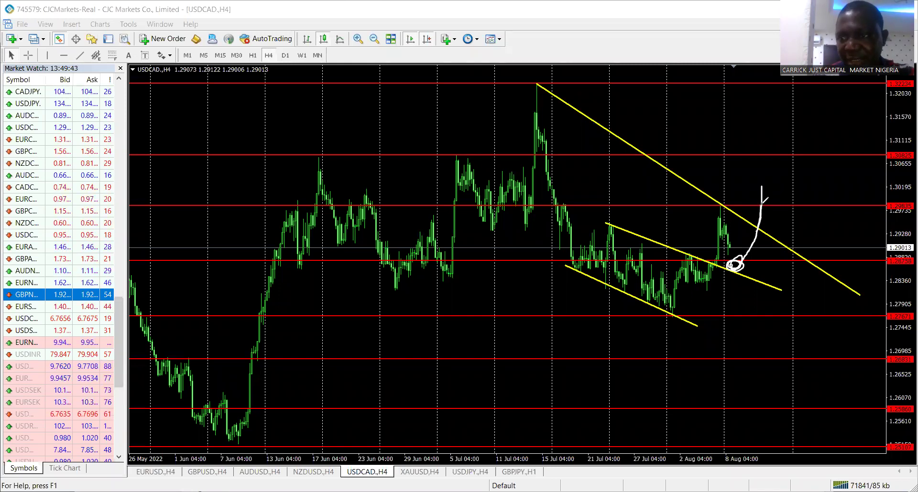
left_click_drag(764, 205, 766, 64)
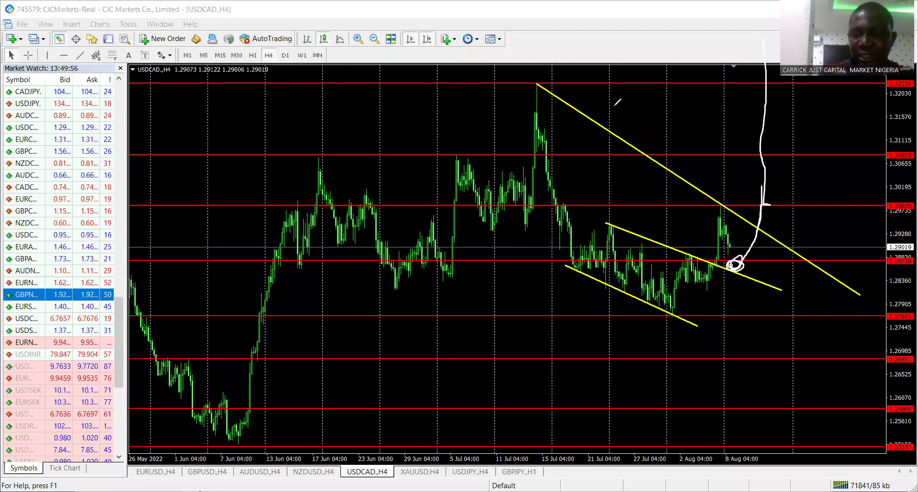
Clear the bullish sketch and draw a projected USDCAD drop from the current price through 1.2876 and 1.2767 towards the next level below.
key("e")
left_click_drag(734, 265, 743, 343)
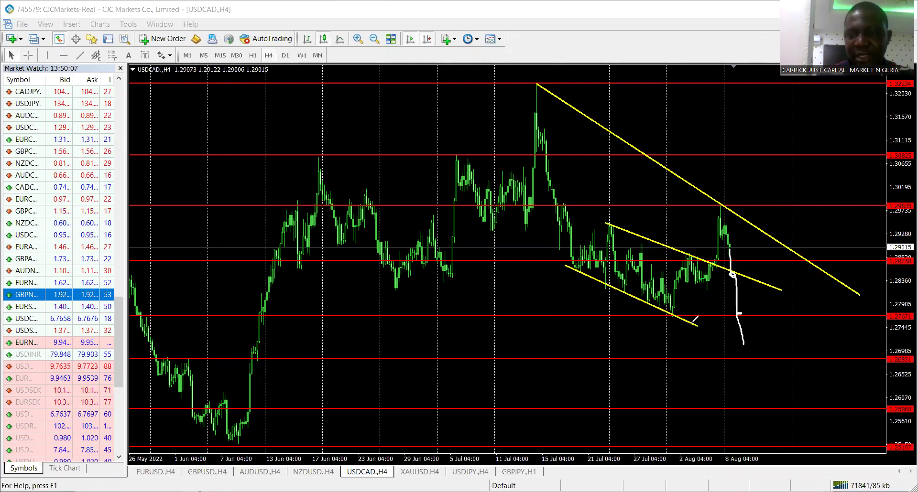
left_click_drag(739, 343, 748, 347)
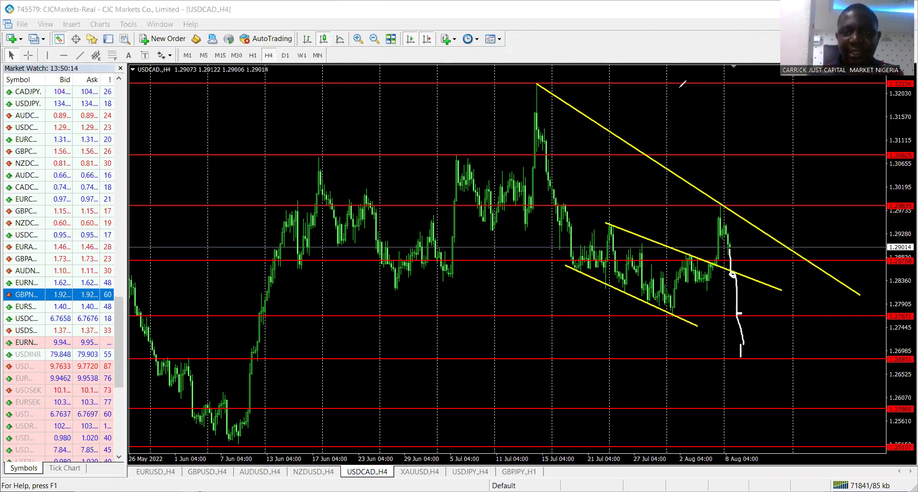
Replace the drop with a bounce through the falling trendline and a rejection back down from it, and clear the sketches.
key("e")
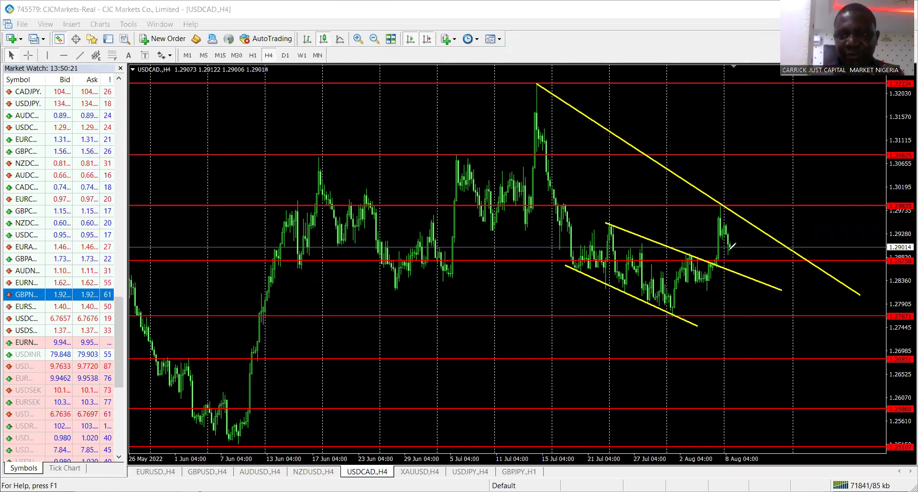
mouse_move(728, 249)
left_mouse_down()
mouse_move(731, 270)
mouse_move(768, 200)
mouse_move(757, 206)
mouse_move(762, 132)
left_mouse_up()
key("ctrl+z")
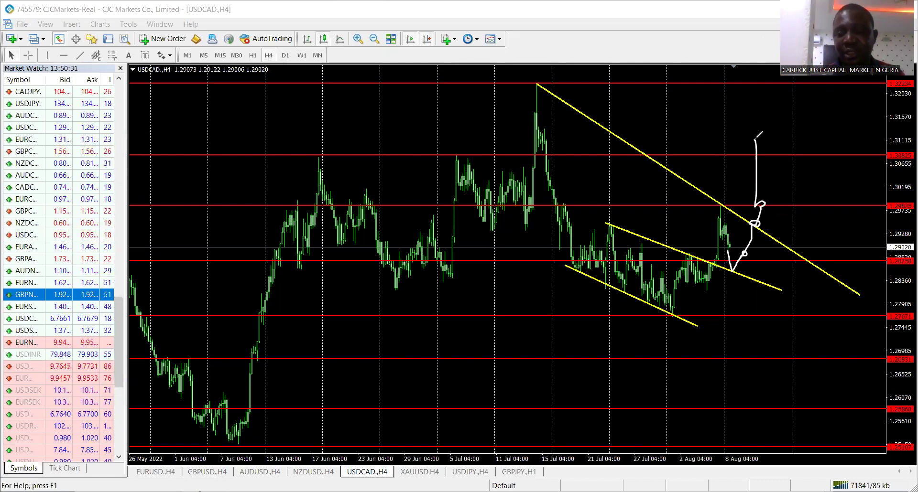
mouse_move(756, 229)
left_mouse_down()
mouse_move(763, 223)
mouse_move(757, 262)
mouse_move(767, 266)
left_mouse_up()
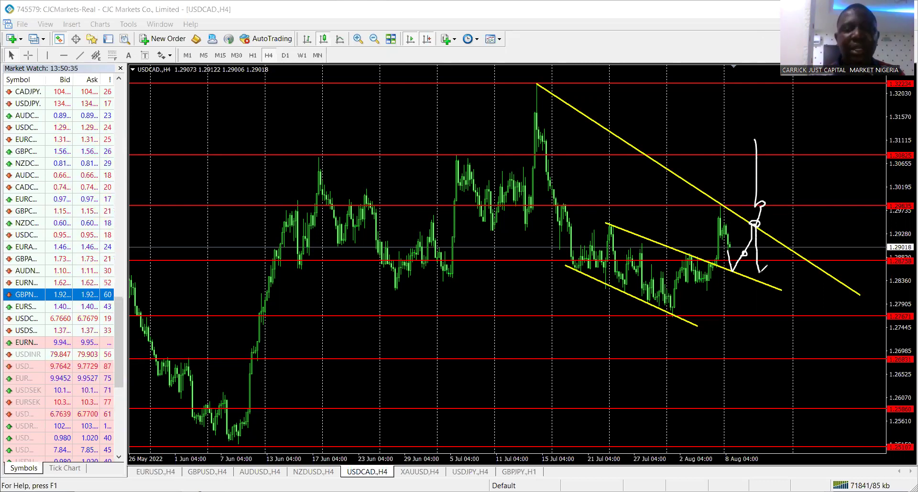
key("ctrl+z")
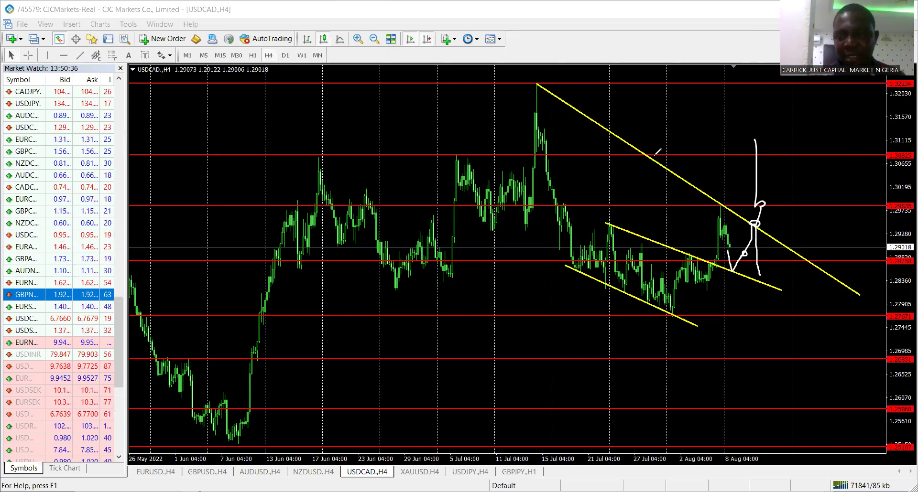
key("e")
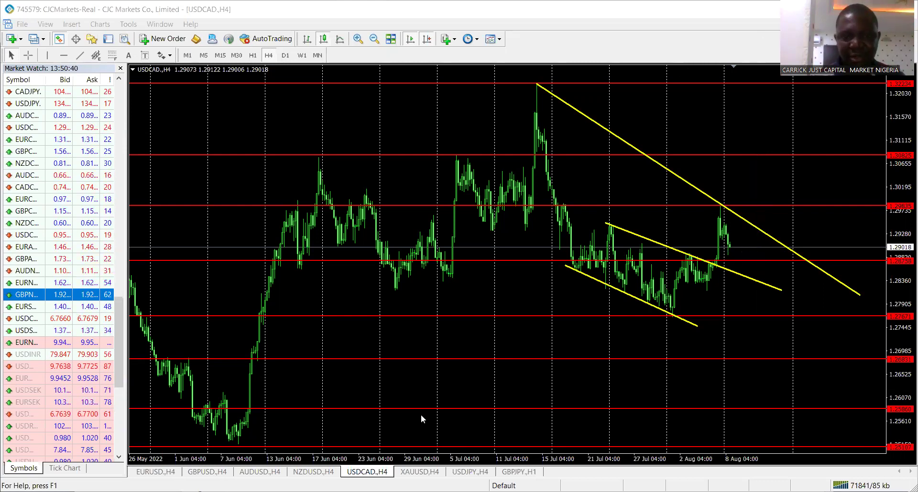
Open XAUUSD on the weekly timeframe and shift its horizontal levels to about 1795, 1765, 1753, 1738 and 1710.
left_click(420, 473)
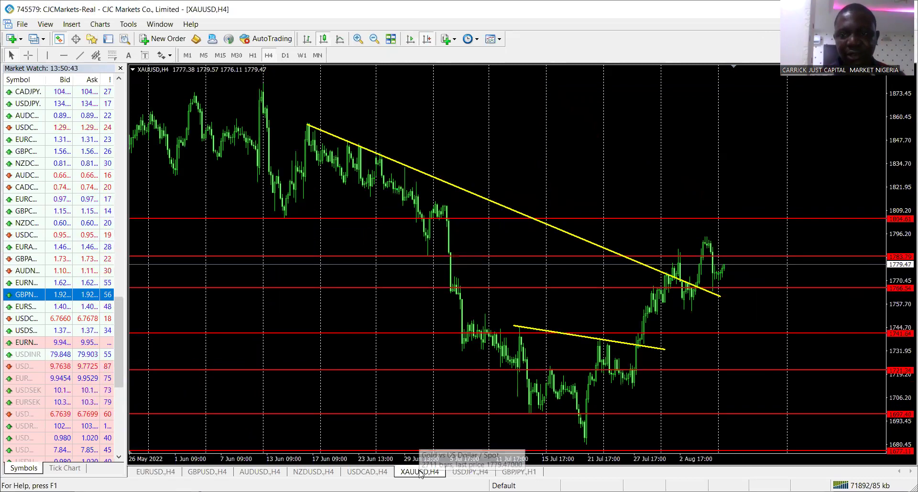
left_click(302, 55)
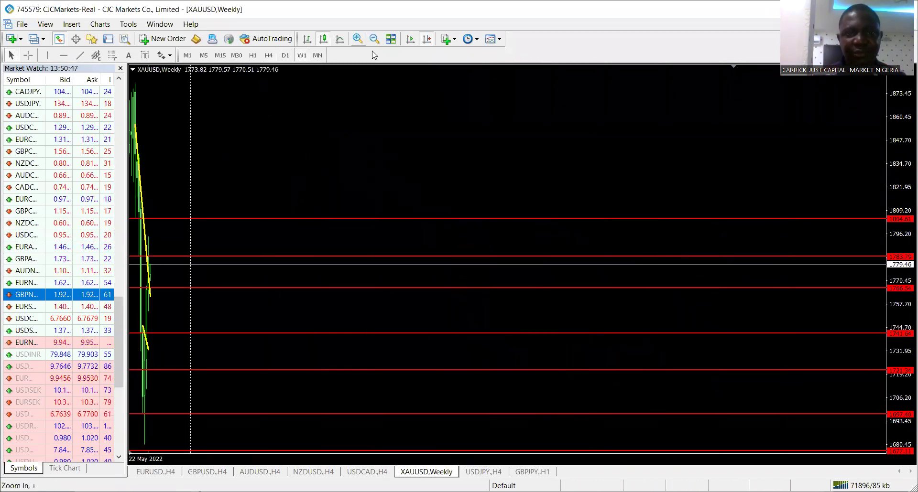
left_click(358, 39)
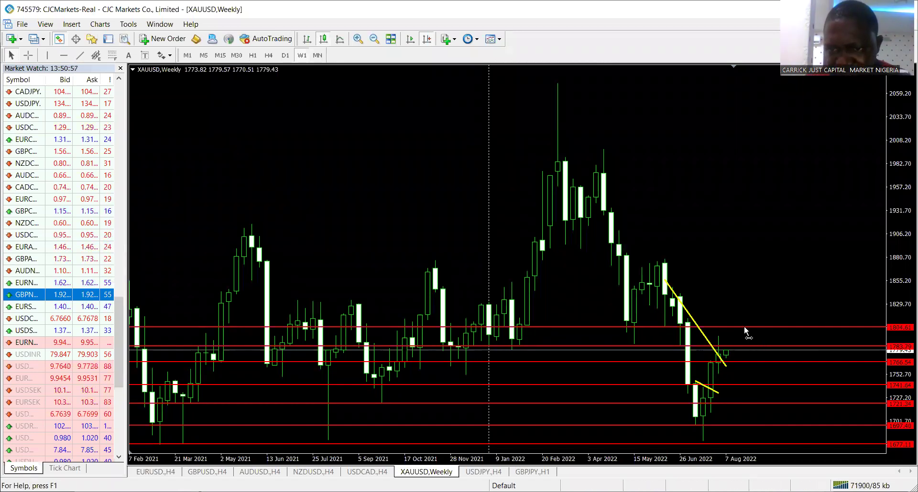
left_click_drag(744, 328, 745, 336)
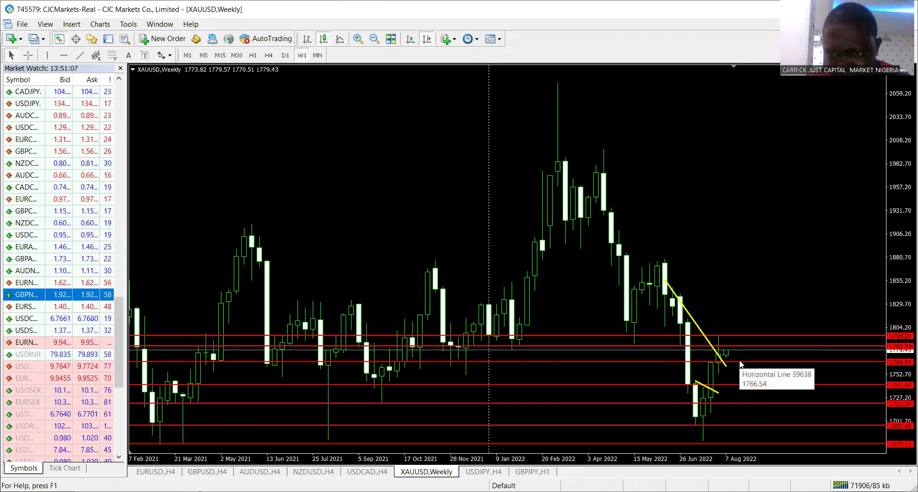
left_click_drag(740, 365, 749, 374)
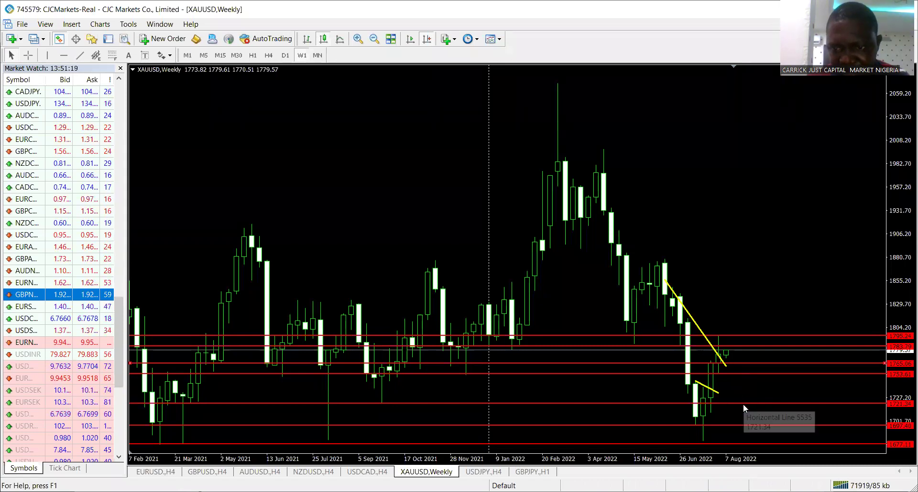
left_click_drag(743, 405, 756, 387)
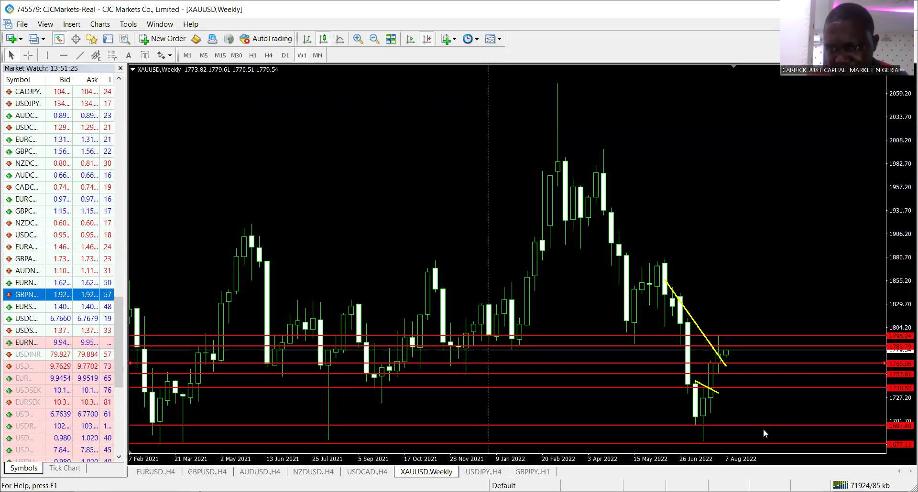
left_click_drag(761, 425, 772, 412)
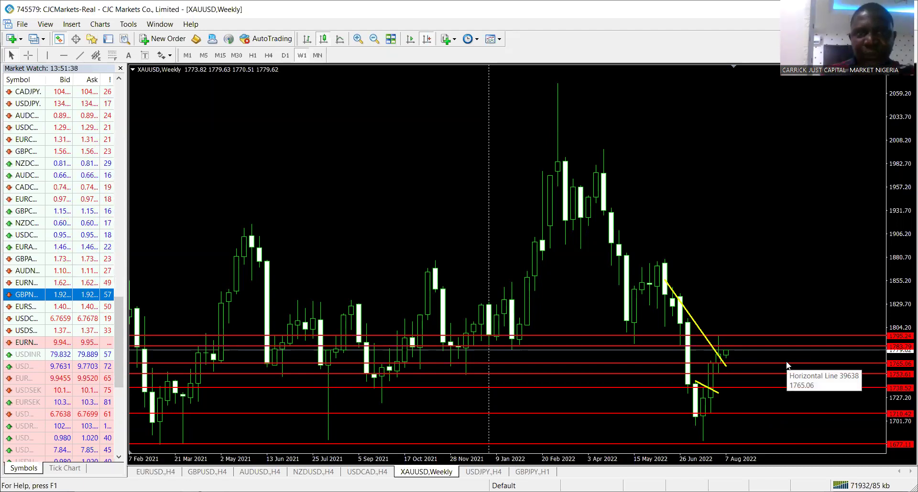
Return XAUUSD to the H4 timeframe and delete its two old falling trendlines.
left_click(269, 55)
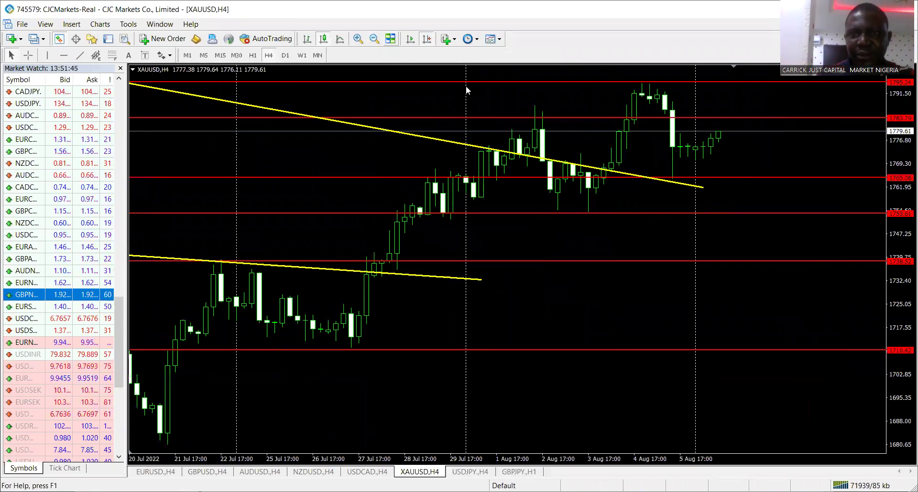
double_click(488, 145)
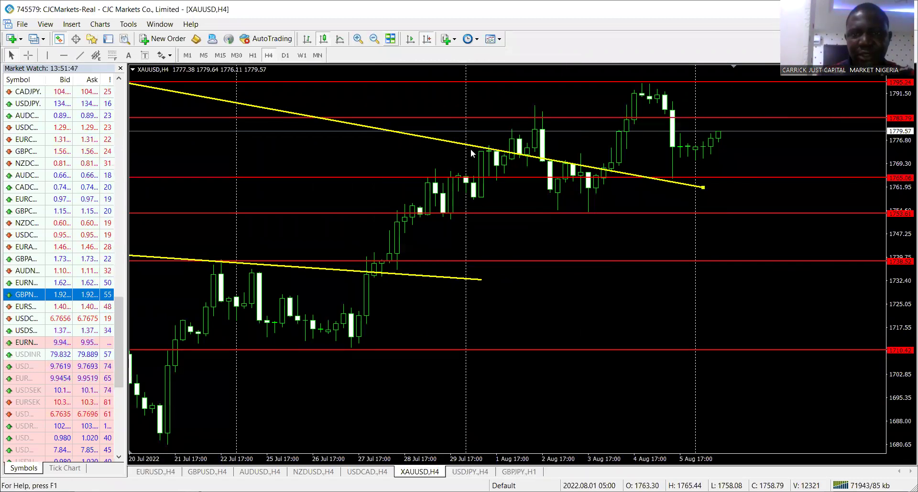
double_click(421, 277)
key("Delete")
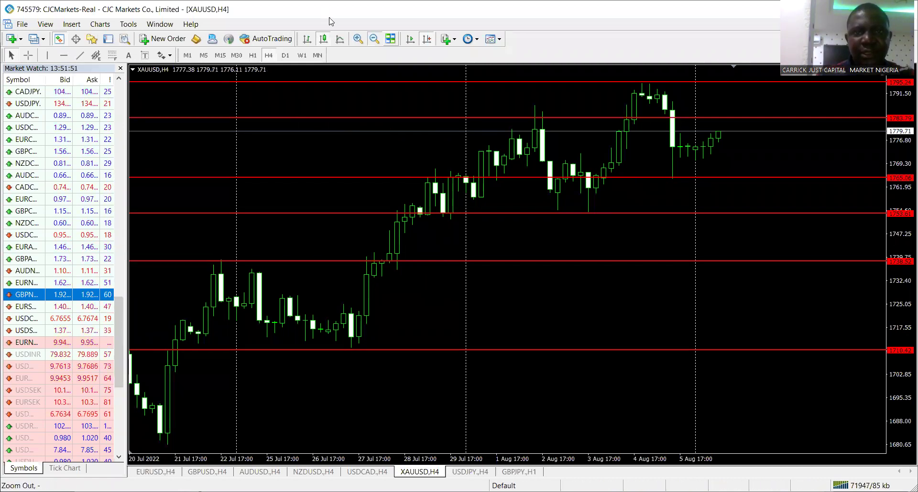
Draw a falling trendline from the mid-June high across the later June highs, ending just past the latest August candles.
left_click(374, 39)
left_click(374, 39)
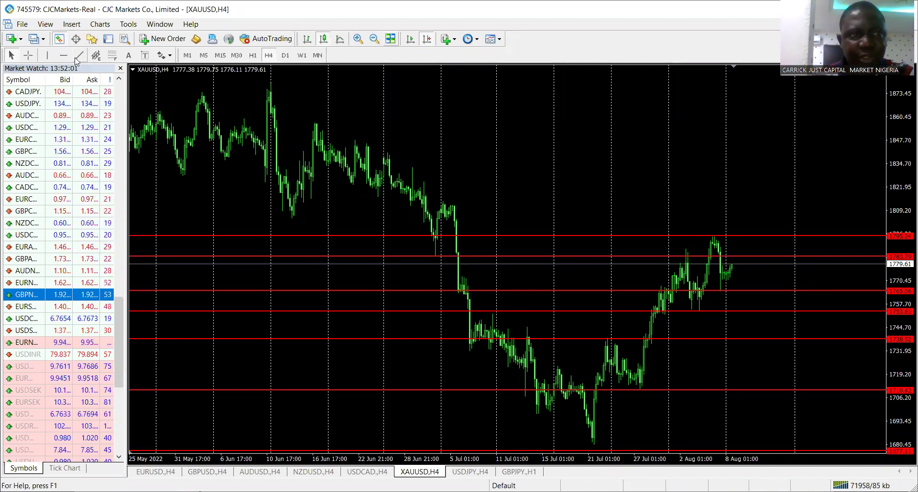
left_click_drag(312, 124, 763, 297)
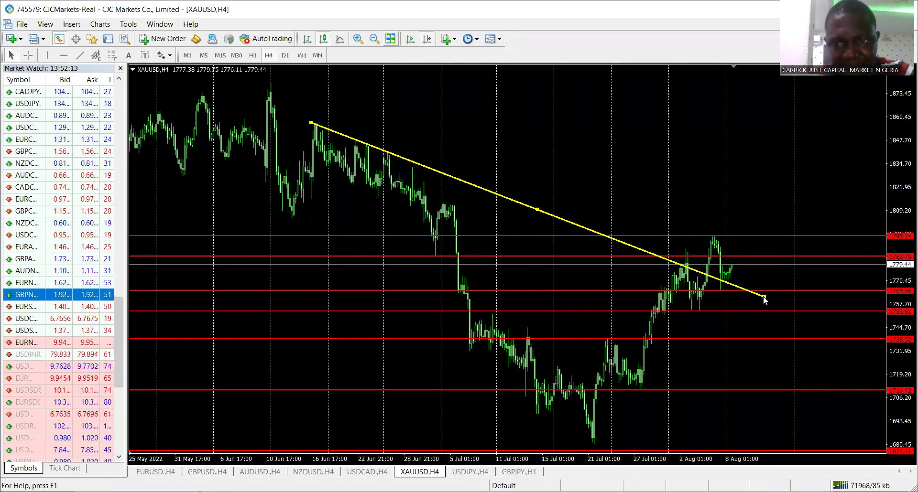
left_click_drag(763, 297, 765, 299)
double_click(765, 299)
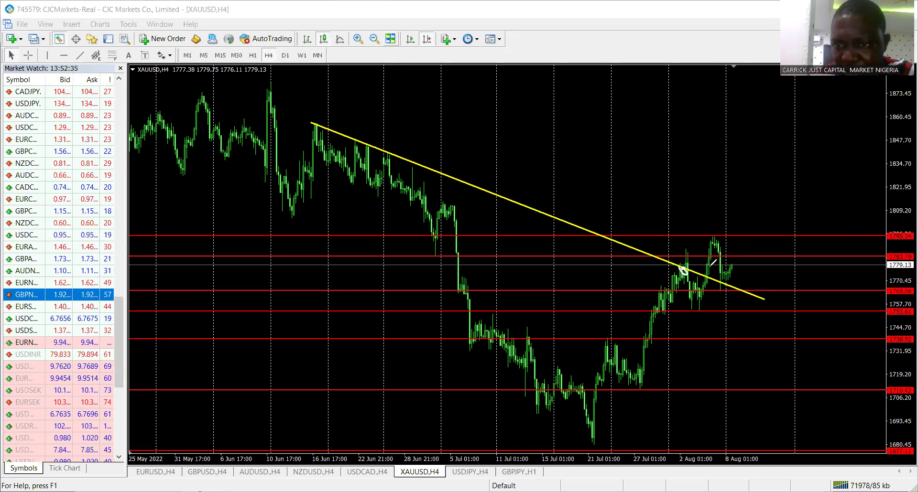
Sketch the early August breakout and retest of the trendline, clear the sketch, and extend the trendline's end to about 1753.
left_click_drag(707, 276, 712, 248)
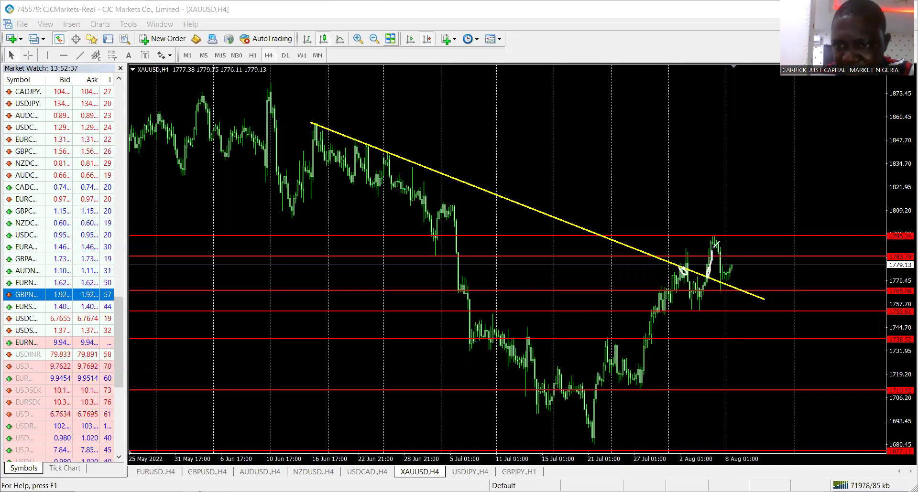
left_click_drag(720, 281, 730, 275)
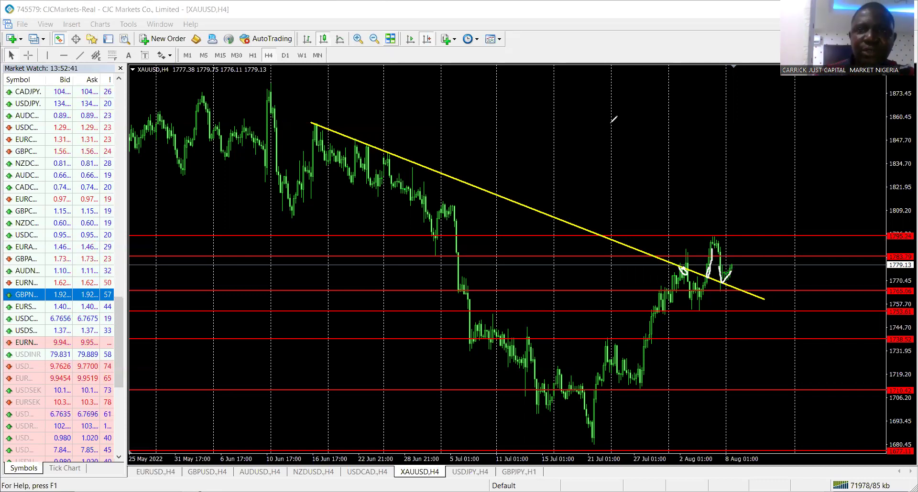
key("e")
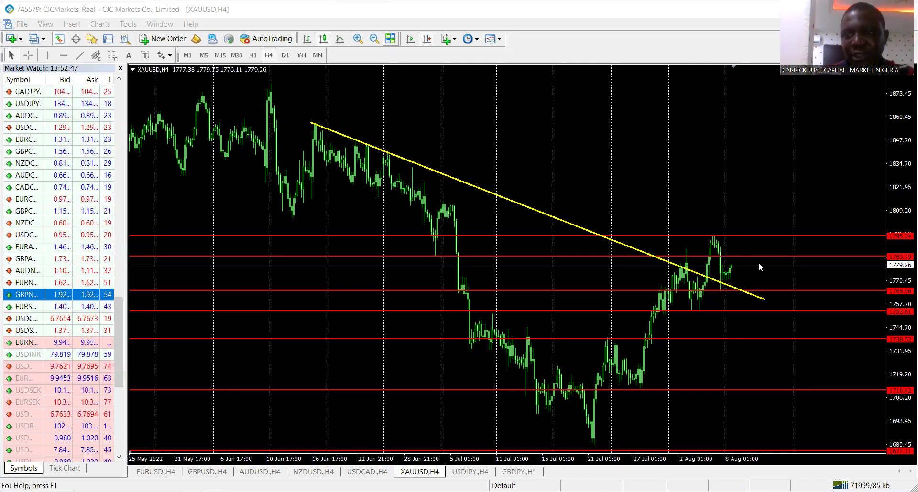
left_click_drag(762, 300, 795, 312)
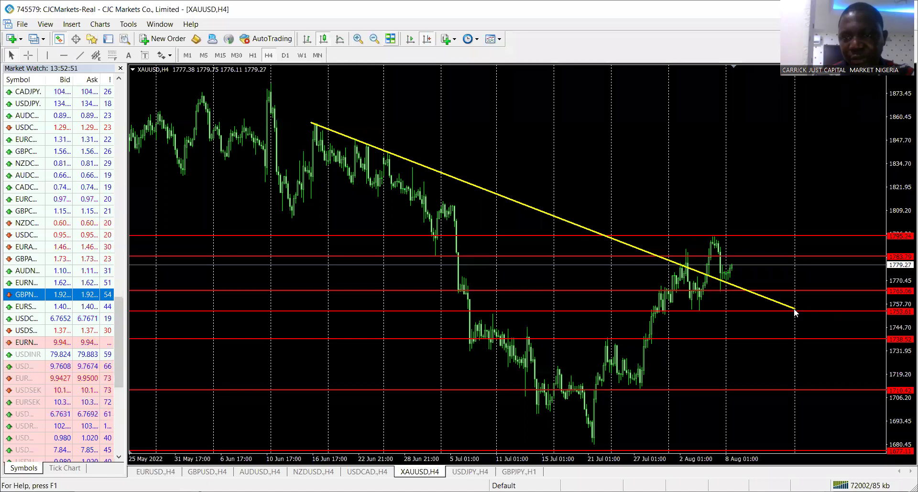
Sketch a gold rise from the current price past the 1795 level, and add a horizontal level at the mid-June low near 1805.
left_click(766, 186)
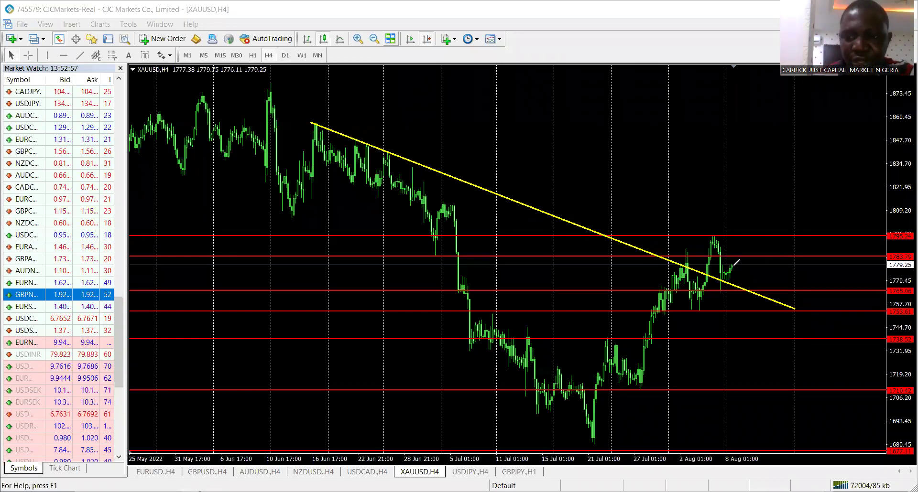
left_click_drag(741, 258, 761, 210)
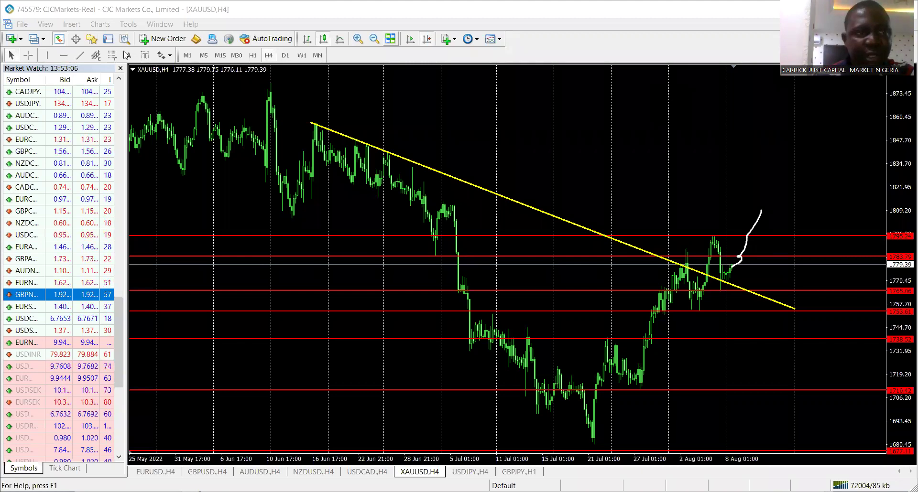
left_click(294, 217)
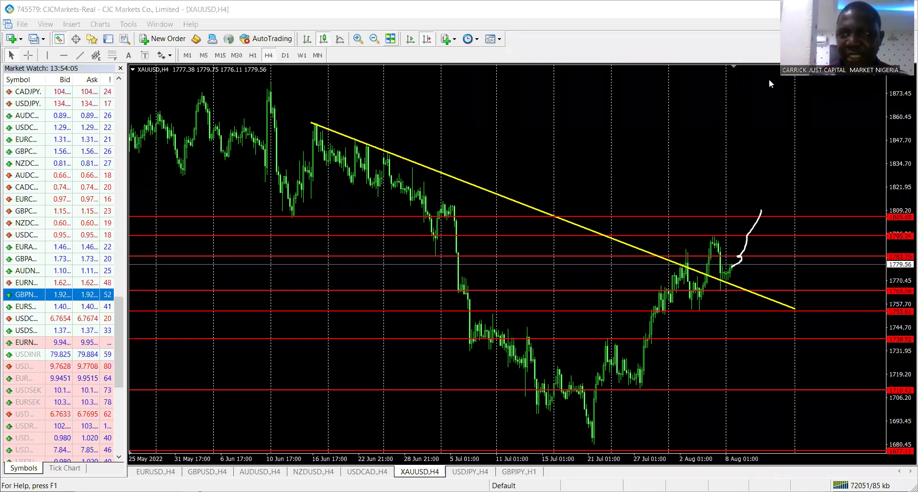
Sketch an alternative gold drop through the trendline and the 1765 and 1753 levels to just below 1738, and clear all sketches.
mouse_move(732, 273)
left_mouse_down()
mouse_move(739, 266)
mouse_move(736, 304)
left_mouse_up()
mouse_move(737, 307)
left_mouse_down()
mouse_move(743, 301)
mouse_move(735, 314)
left_mouse_up()
mouse_move(737, 313)
left_mouse_down()
mouse_move(742, 307)
mouse_move(739, 344)
left_mouse_up()
left_click_drag(739, 345, 746, 337)
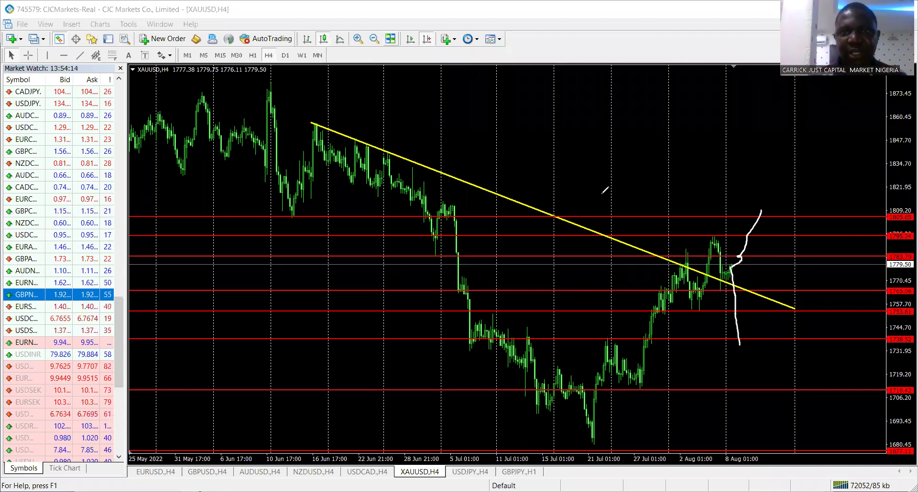
key("e")
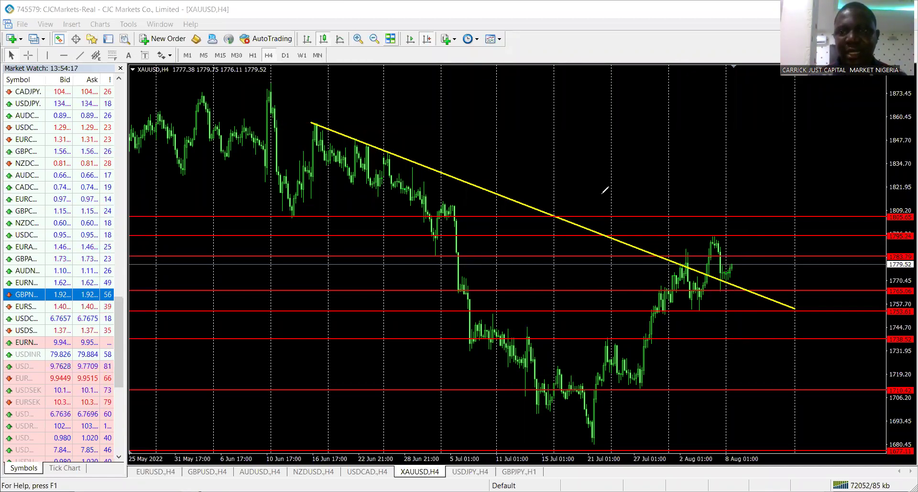